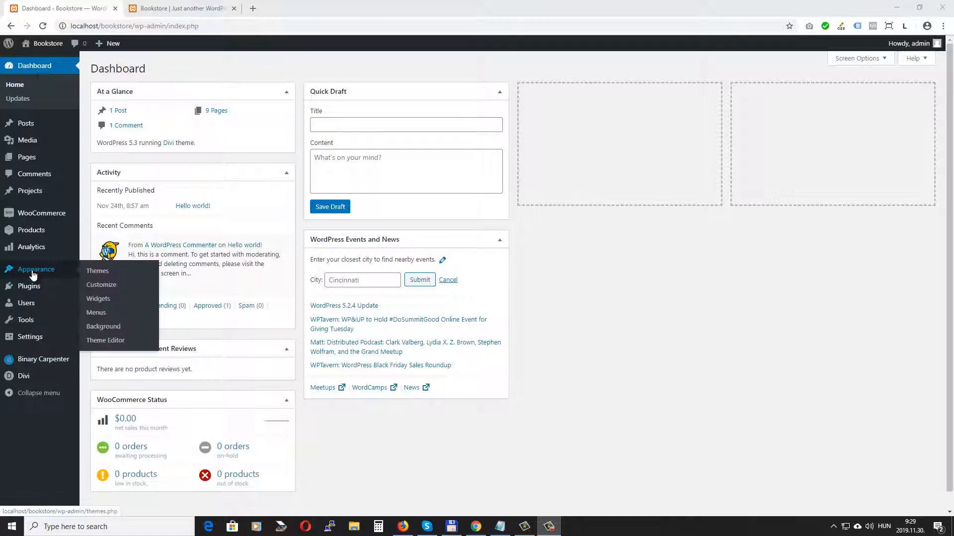
Step: Create a new menu named Main Menu and assign it to the Primary Menu location
{"action": "left_click", "coordinate": [101, 313]}
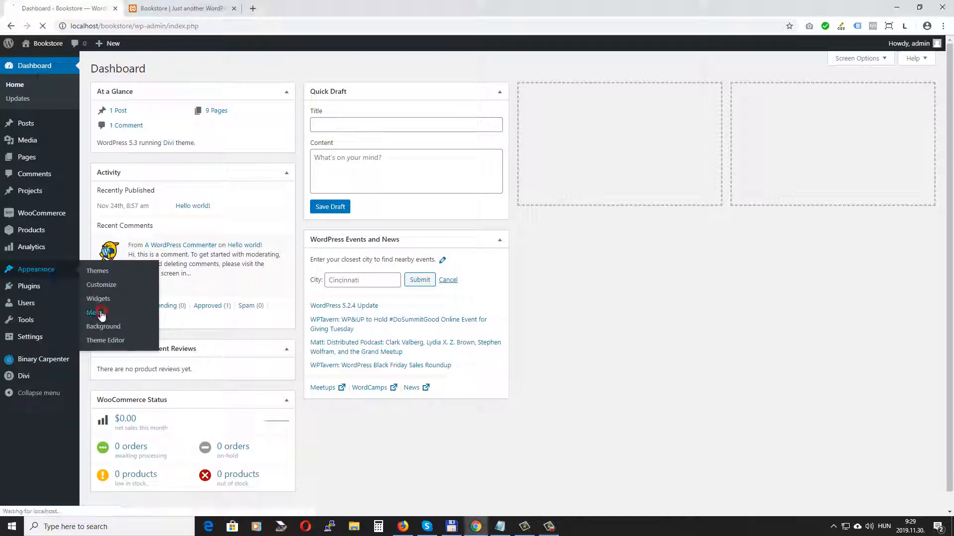
{"action": "left_click", "coordinate": [309, 183]}
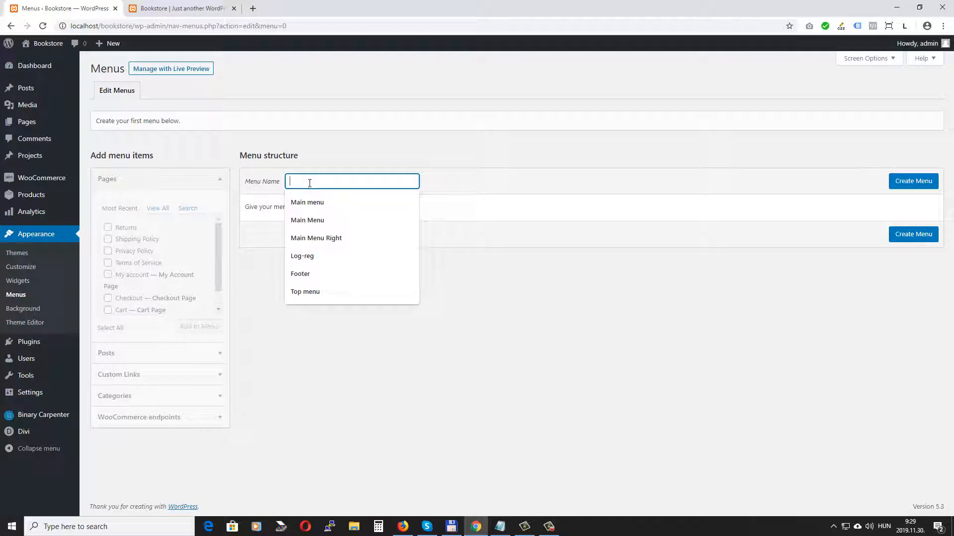
{"action": "left_click", "coordinate": [315, 221]}
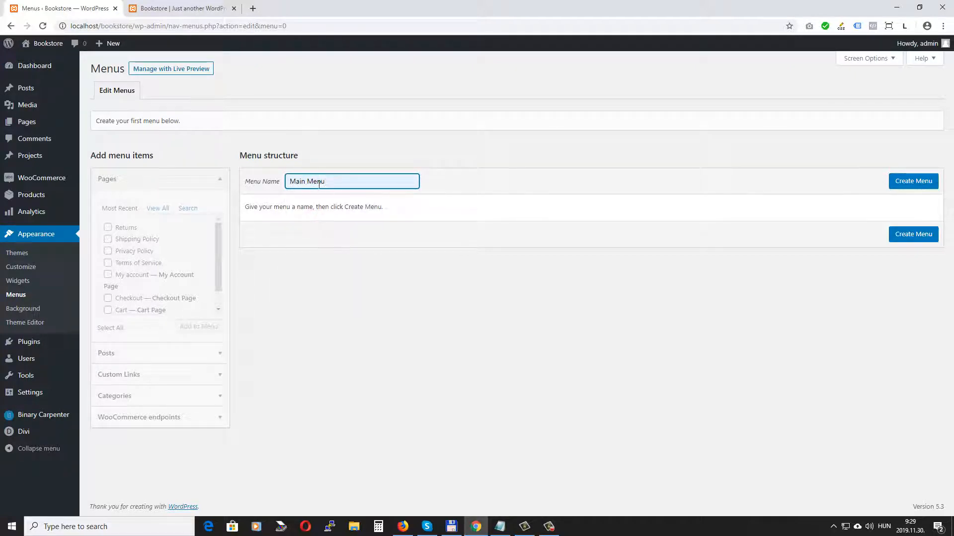
{"action": "left_click", "coordinate": [911, 182]}
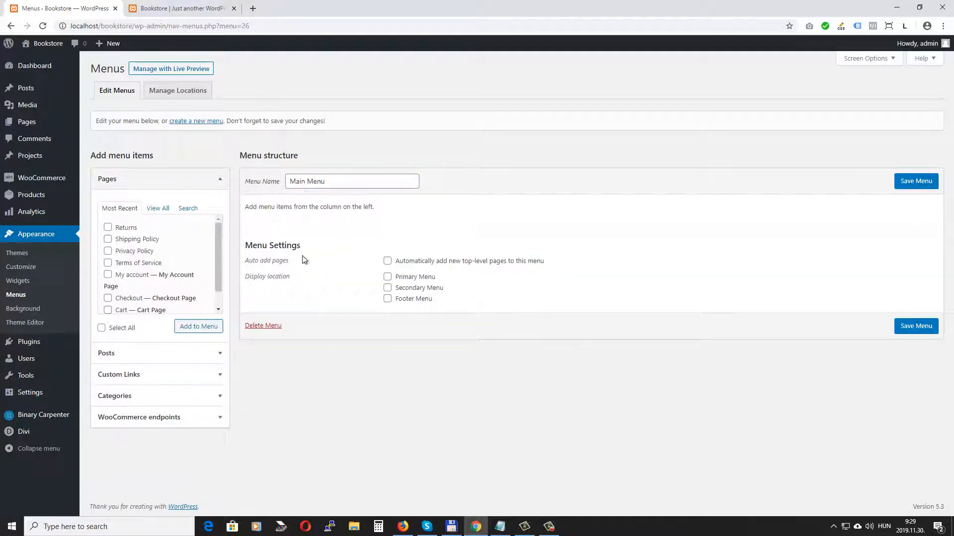
{"action": "left_click", "coordinate": [388, 278]}
Step: Add the Home and Shop pages to Main Menu and save it
{"action": "left_click", "coordinate": [158, 208]}
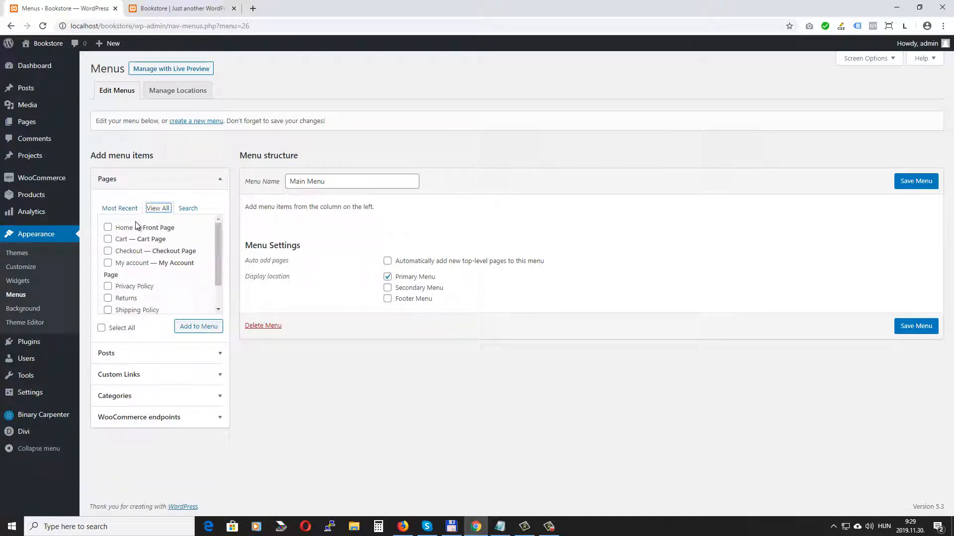
{"action": "left_click", "coordinate": [108, 228]}
{"action": "scroll", "coordinate": [155, 247], "scroll_direction": "down", "scroll_amount": 1}
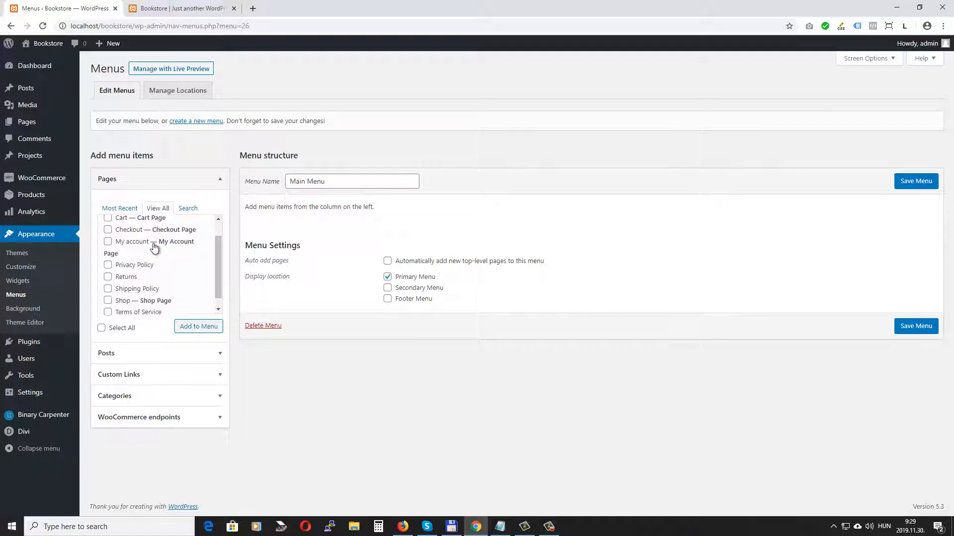
{"action": "scroll", "coordinate": [154, 247], "scroll_direction": "down", "scroll_amount": 1}
{"action": "left_click", "coordinate": [108, 291]}
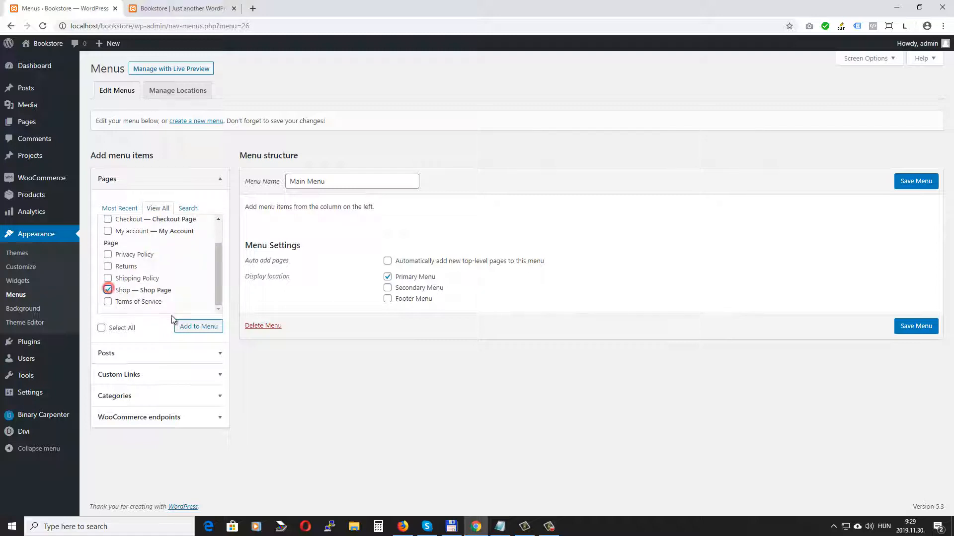
{"action": "left_click", "coordinate": [204, 329]}
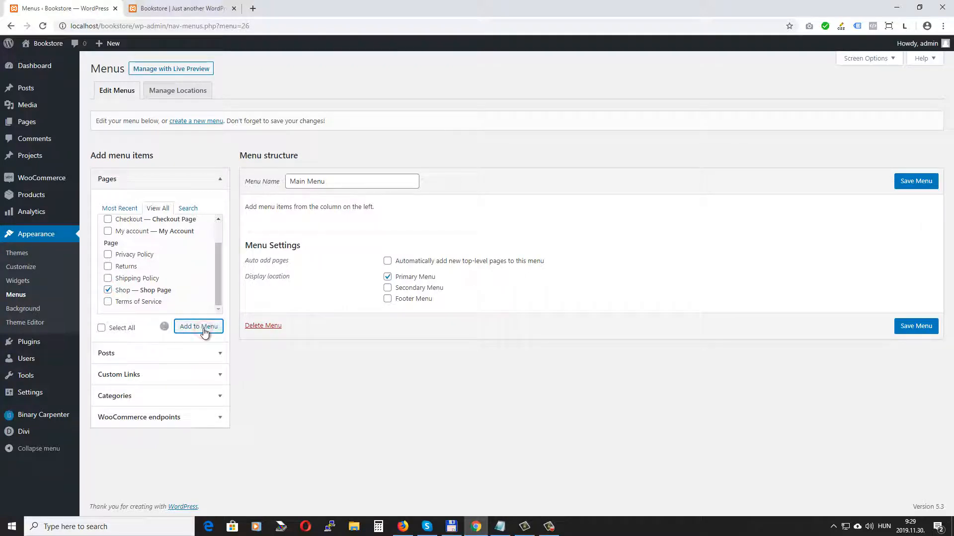
{"action": "left_click", "coordinate": [917, 182]}
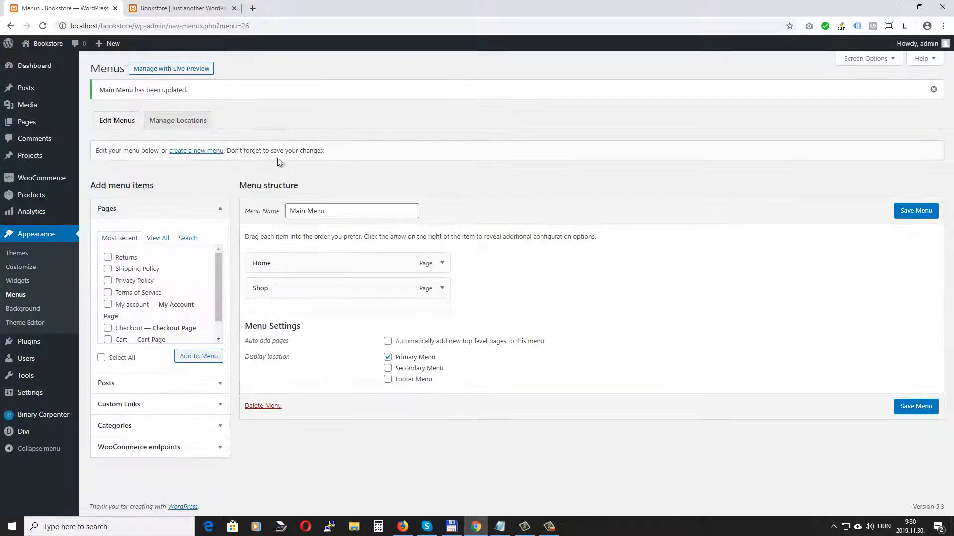
Step: Create another new menu named Top menu
{"action": "left_click", "coordinate": [199, 152]}
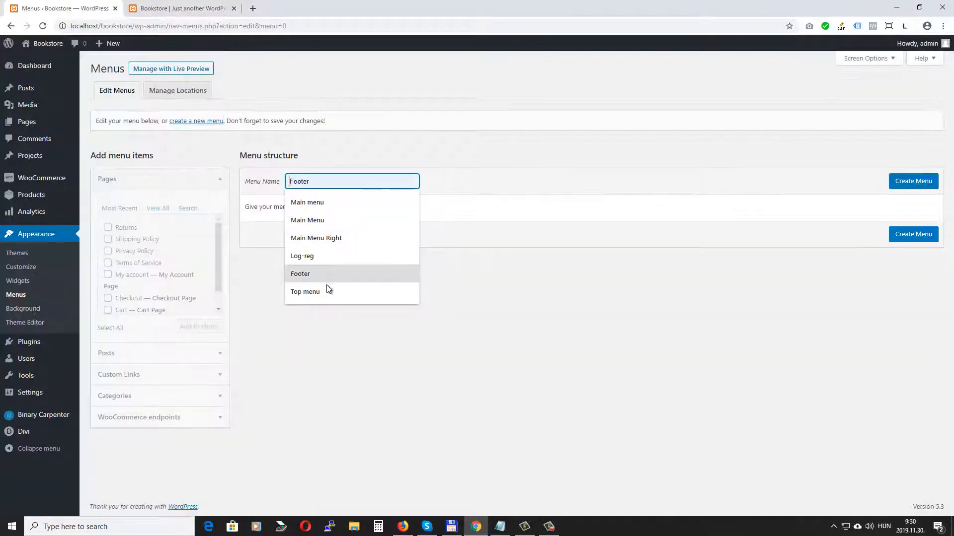
{"action": "left_click", "coordinate": [327, 288]}
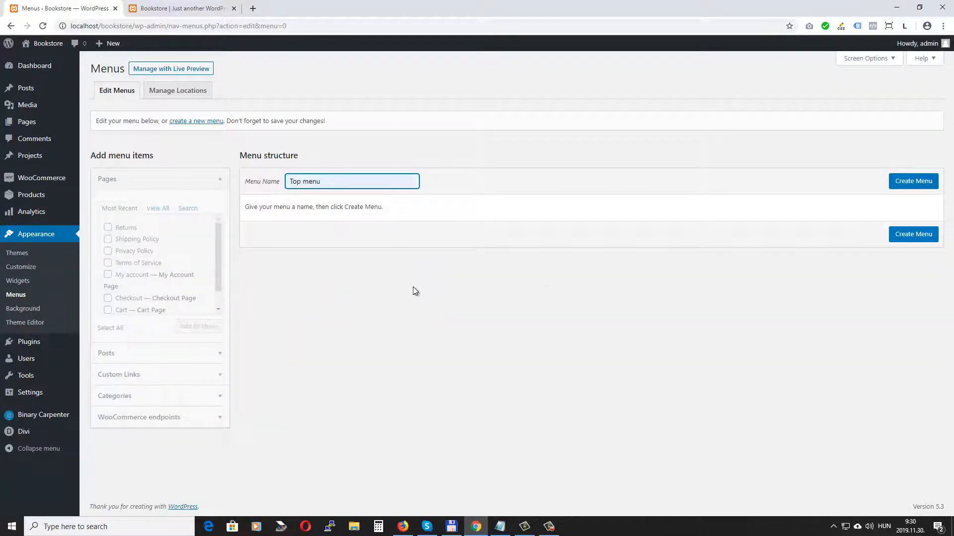
{"action": "left_click", "coordinate": [902, 184]}
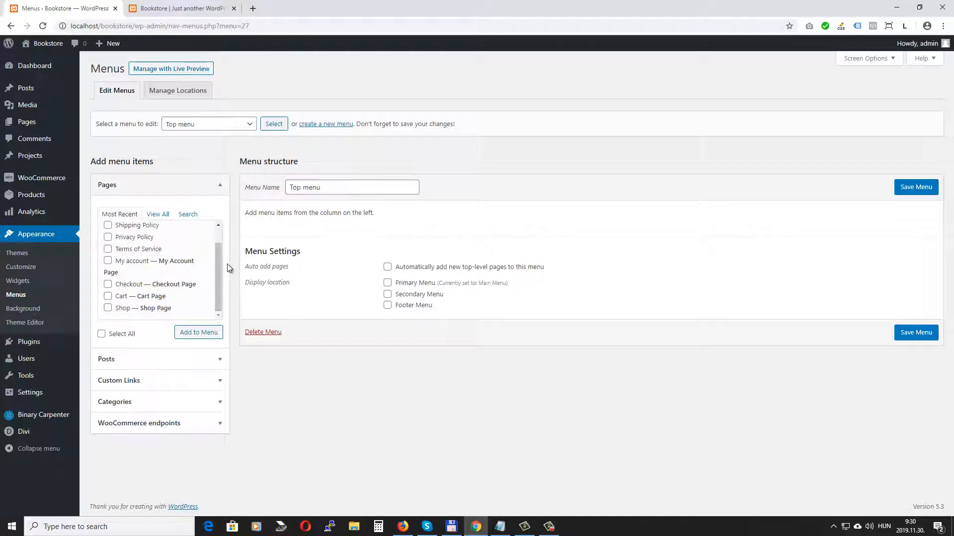
Step: Add My account and Checkout to Top menu, assign it to Secondary Menu, and save
{"action": "left_click", "coordinate": [108, 261]}
{"action": "left_click", "coordinate": [107, 284]}
{"action": "left_click", "coordinate": [202, 334]}
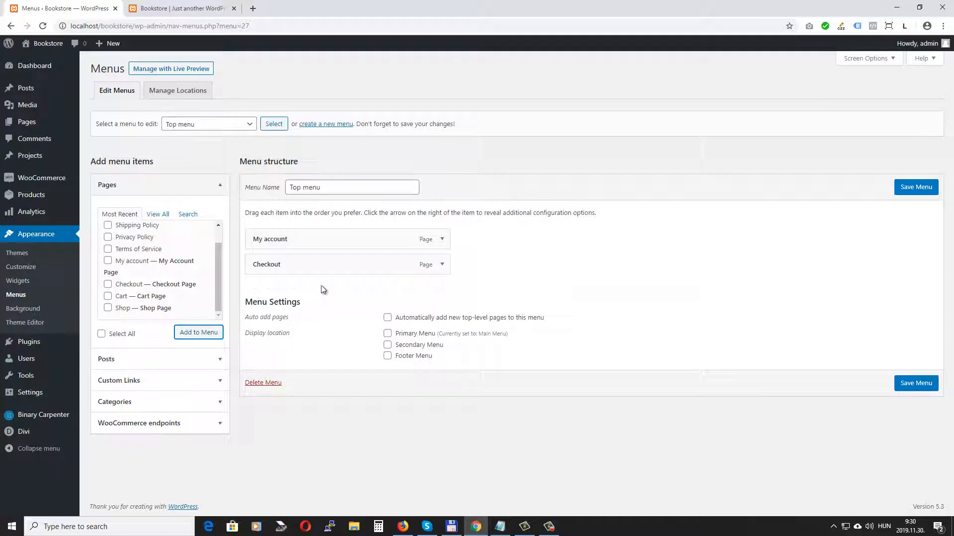
{"action": "left_click", "coordinate": [388, 345]}
{"action": "left_click", "coordinate": [916, 188]}
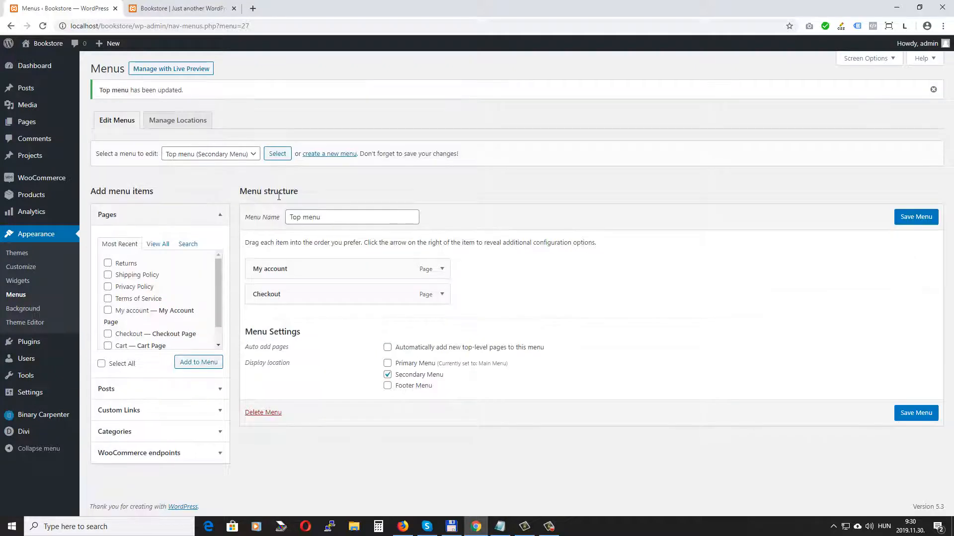
{"action": "left_click", "coordinate": [339, 155]}
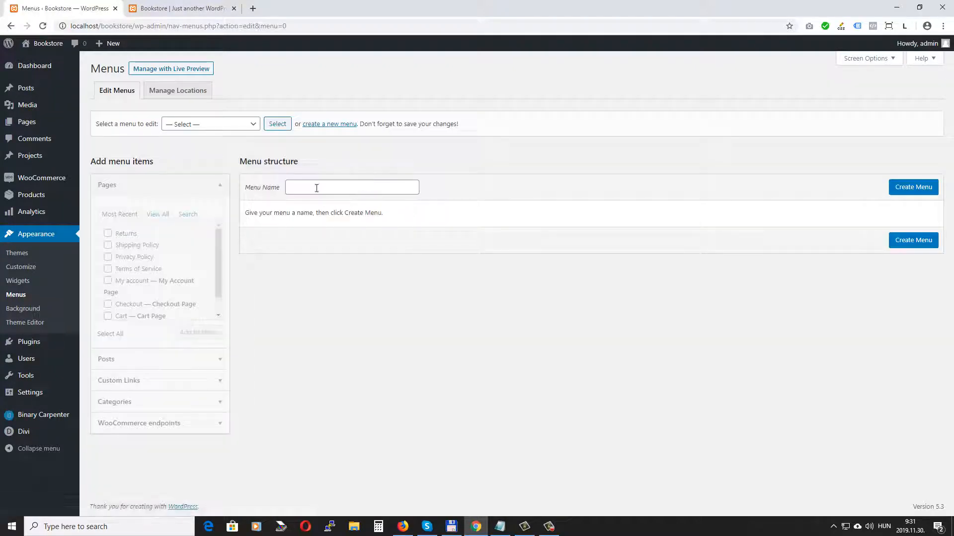
Step: Create a menu named Bottom Menu assigned to the Footer Menu location
{"action": "left_click", "coordinate": [314, 190]}
{"action": "type", "text": "Bot"}
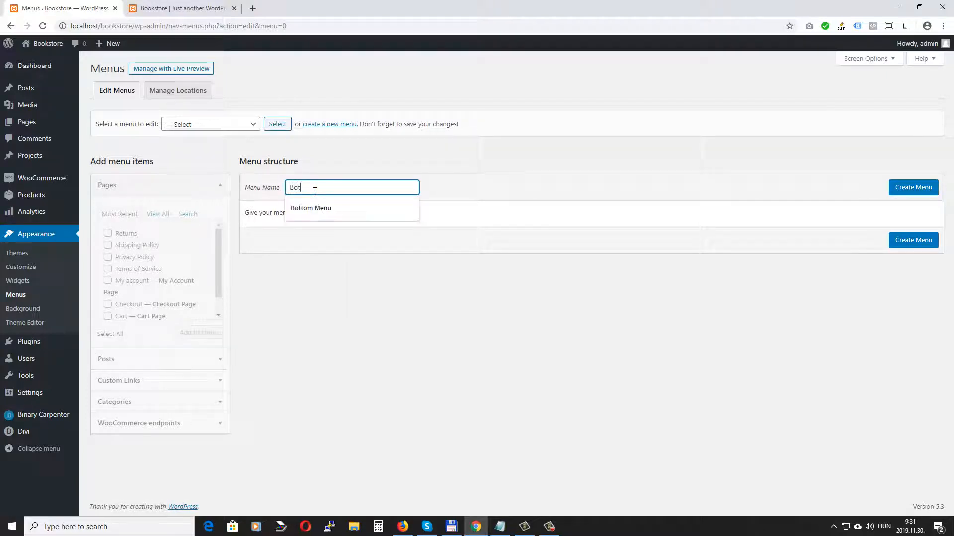
{"action": "type", "text": "tom Menu"}
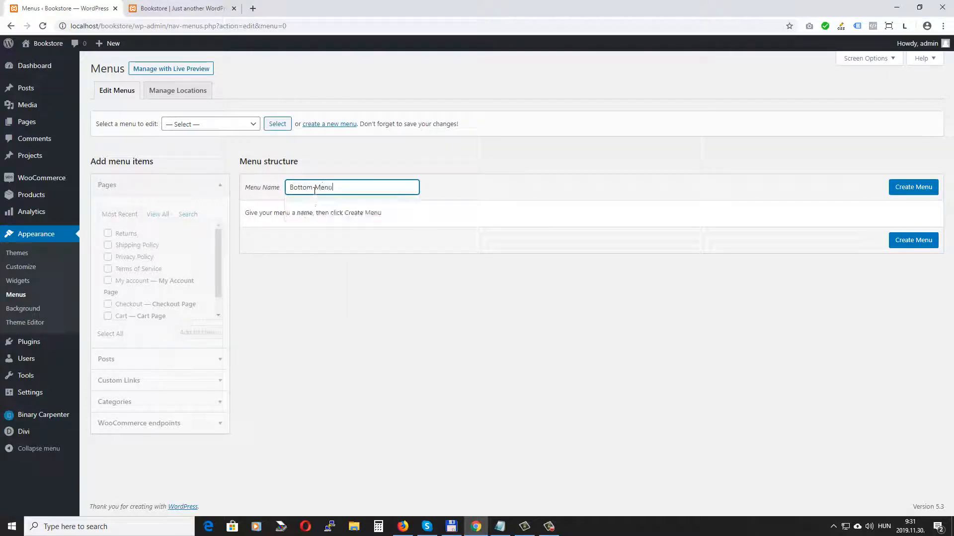
{"action": "left_click", "coordinate": [919, 194]}
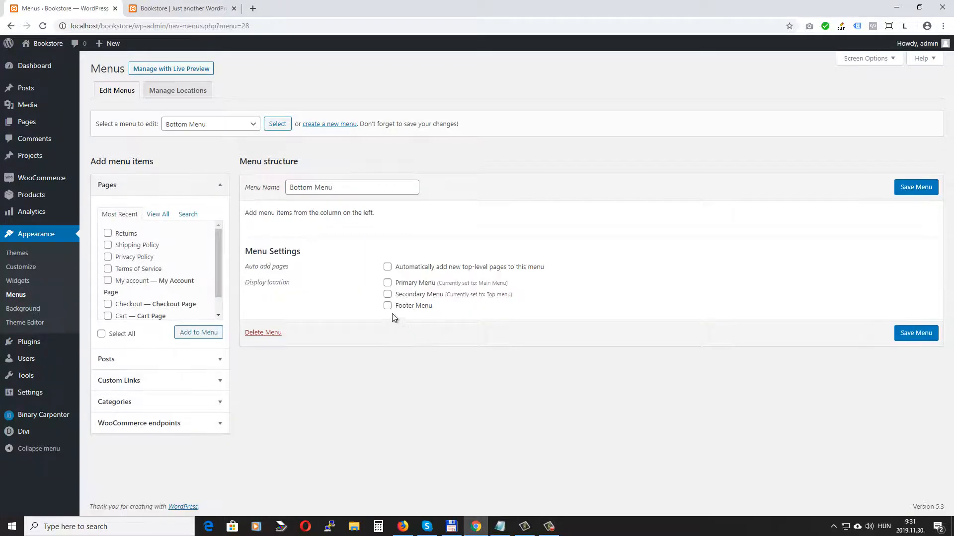
{"action": "left_click", "coordinate": [387, 305]}
Step: Add Returns, Shipping Policy, Privacy Policy and Terms of Service pages to Bottom Menu
{"action": "left_click", "coordinate": [107, 237]}
{"action": "left_click", "coordinate": [109, 246]}
{"action": "left_click", "coordinate": [111, 257]}
{"action": "left_click", "coordinate": [108, 269]}
{"action": "left_click", "coordinate": [204, 333]}
Step: Reorder to Terms of Service, Privacy Policy, Shipping Policy, Returns and save the menu
{"action": "left_click_drag", "start_coordinate": [260, 315], "coordinate": [266, 244]}
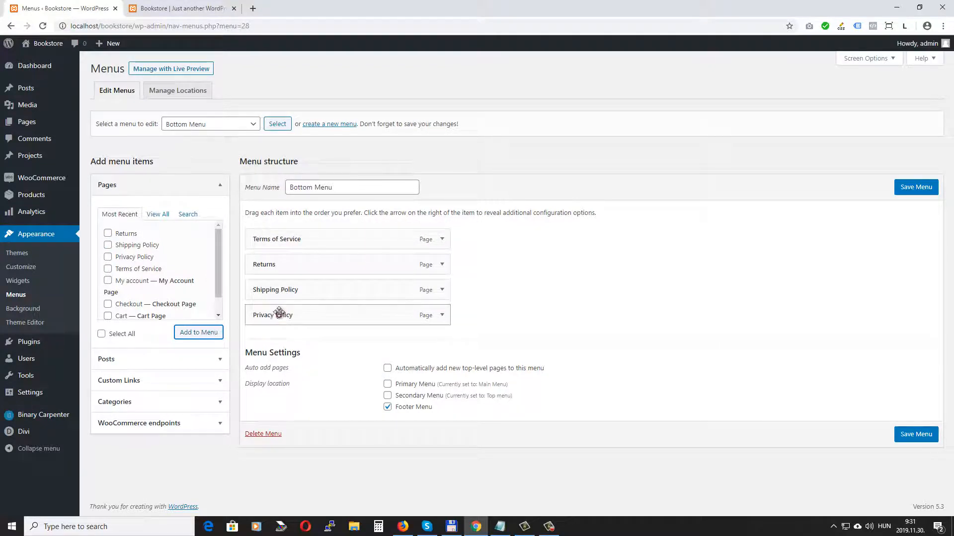
{"action": "left_click_drag", "start_coordinate": [280, 313], "coordinate": [279, 267]}
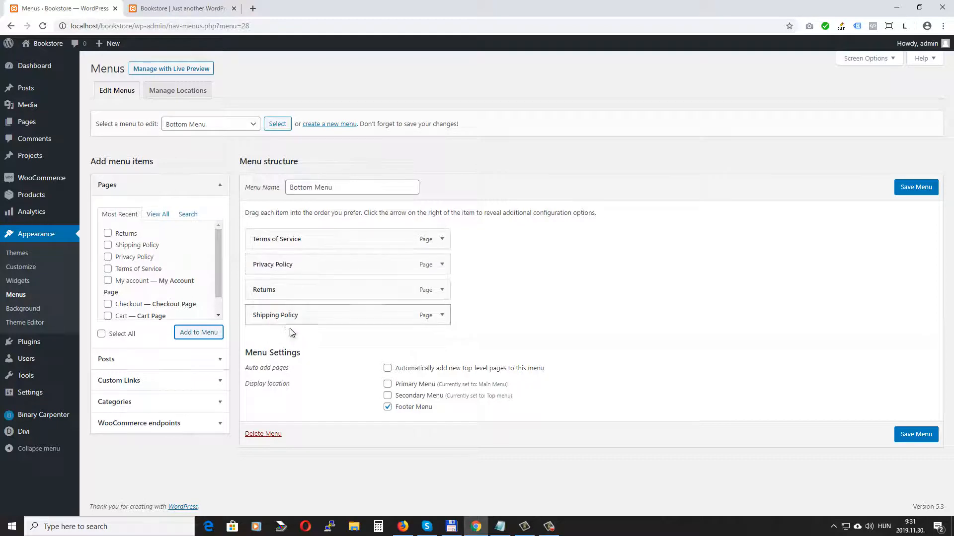
{"action": "mouse_move", "coordinate": [288, 313]}
{"action": "left_mouse_down"}
{"action": "mouse_move", "coordinate": [284, 279]}
{"action": "mouse_move", "coordinate": [289, 294]}
{"action": "left_mouse_up"}
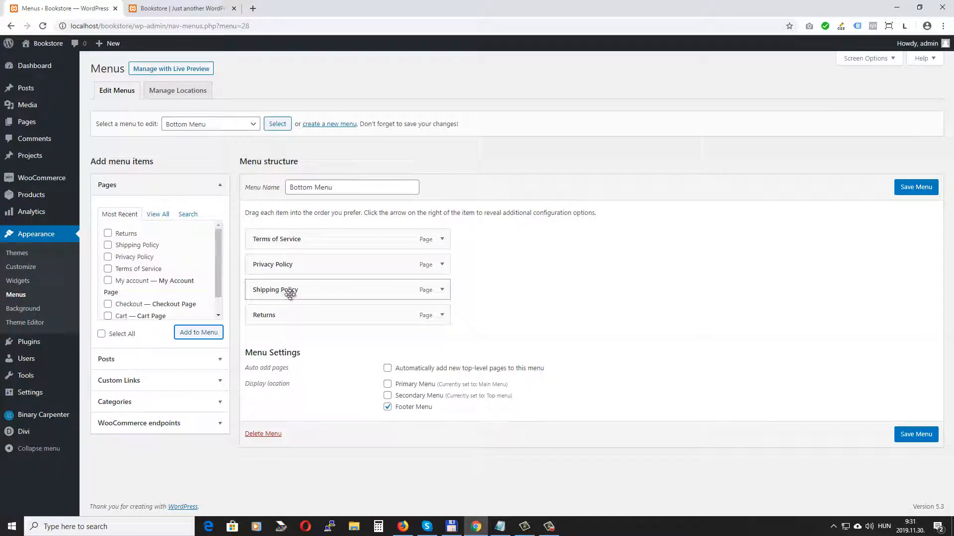
{"action": "left_click", "coordinate": [916, 187]}
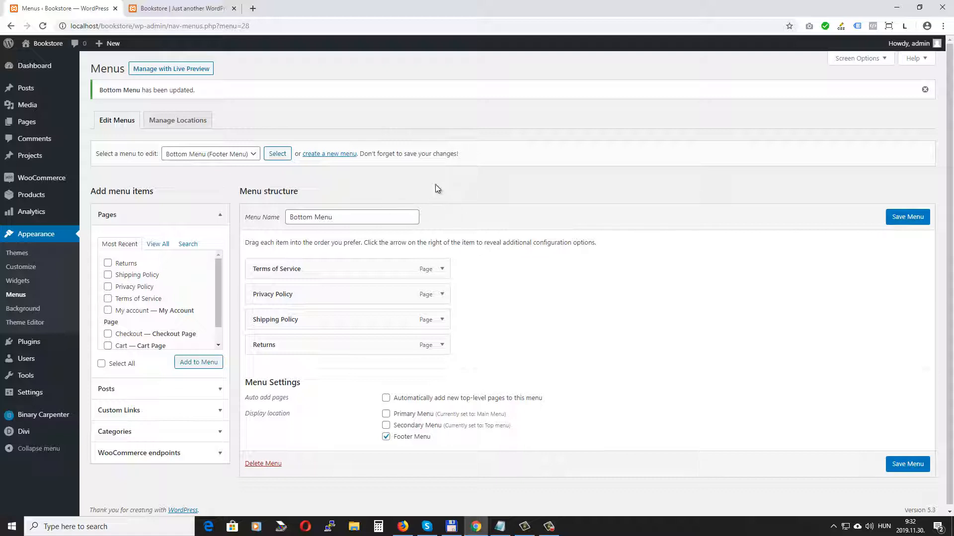
Step: Preview the live storefront, then return to the admin and go to Divi > Theme Builder
{"action": "left_click", "coordinate": [167, 8]}
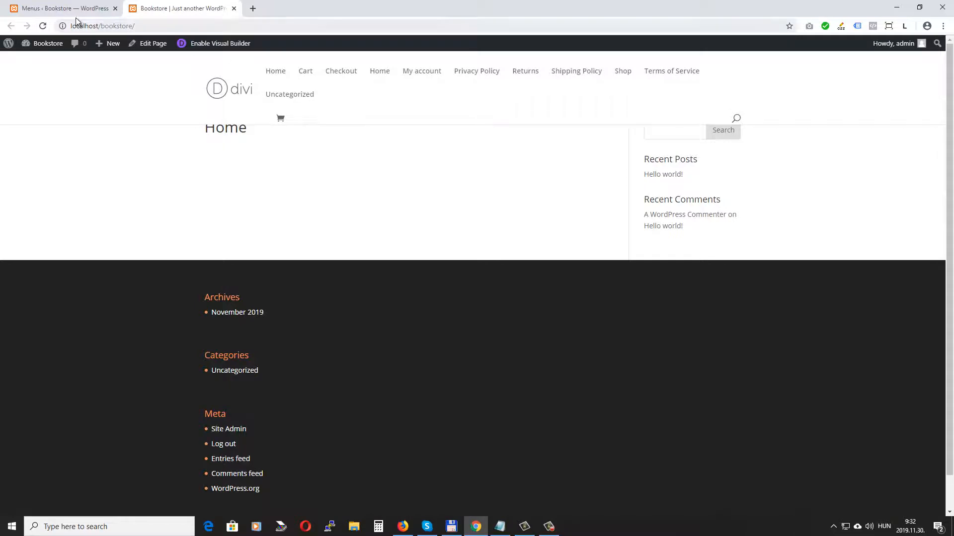
{"action": "left_click", "coordinate": [49, 10]}
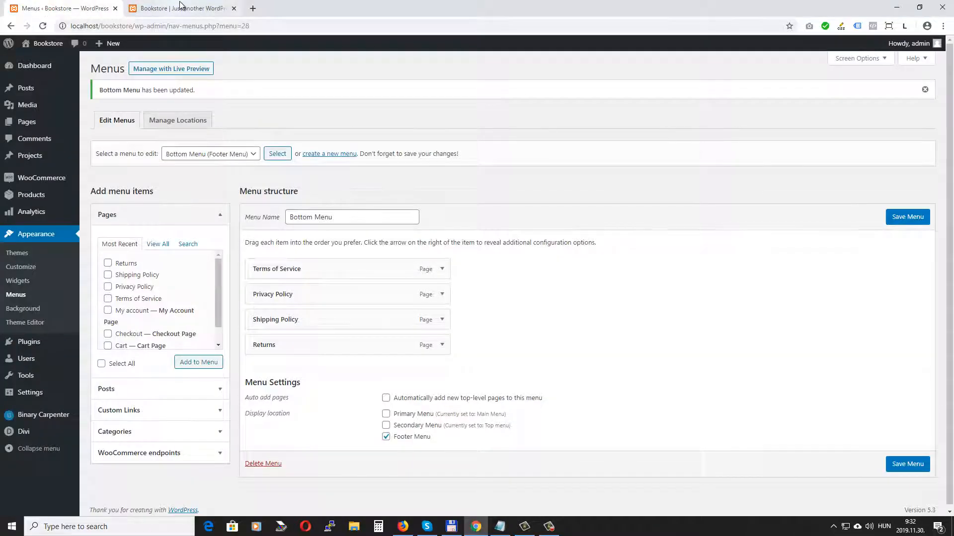
{"action": "mouse_move", "coordinate": [35, 433]}
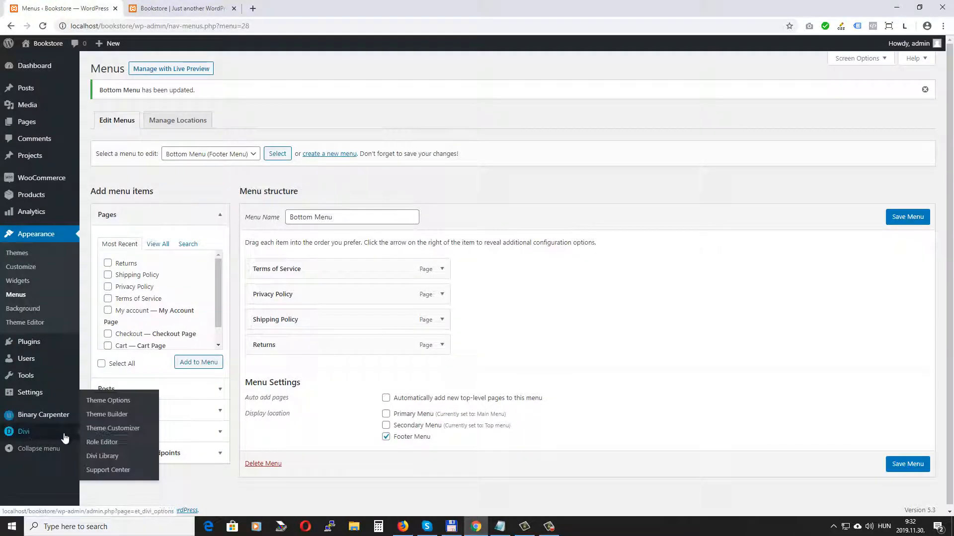
{"action": "left_click", "coordinate": [108, 416]}
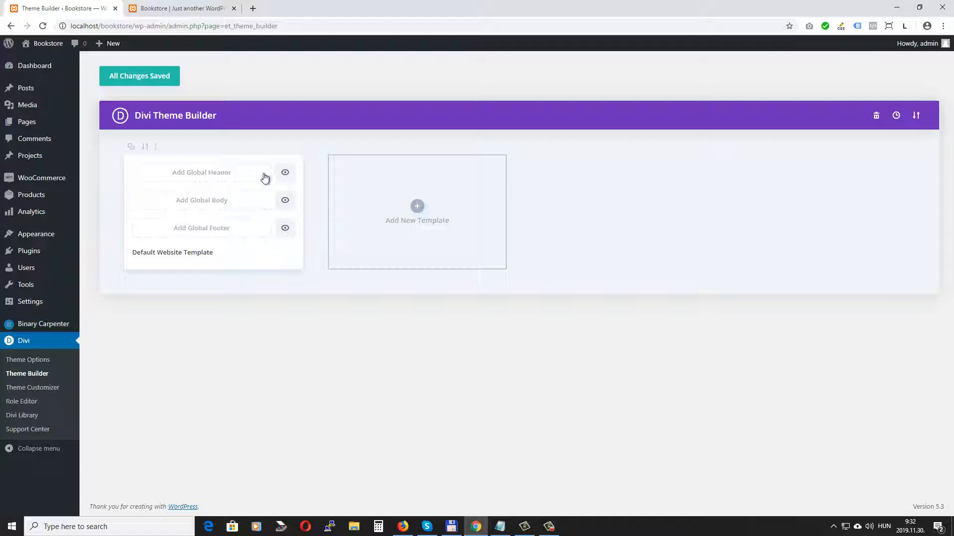
Step: Build a global header from a blank layout with a two-column row and a Text module in column one
{"action": "left_click", "coordinate": [211, 174]}
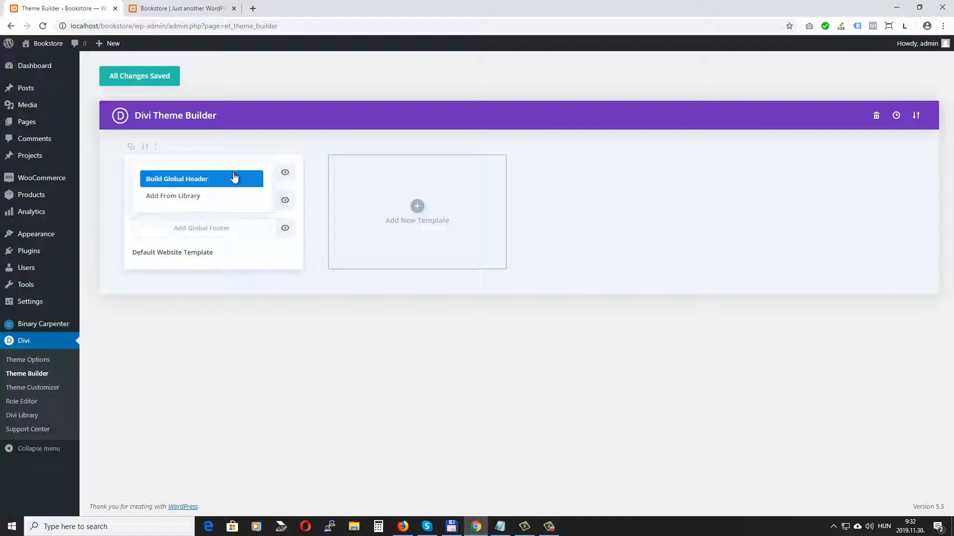
{"action": "left_click", "coordinate": [178, 179]}
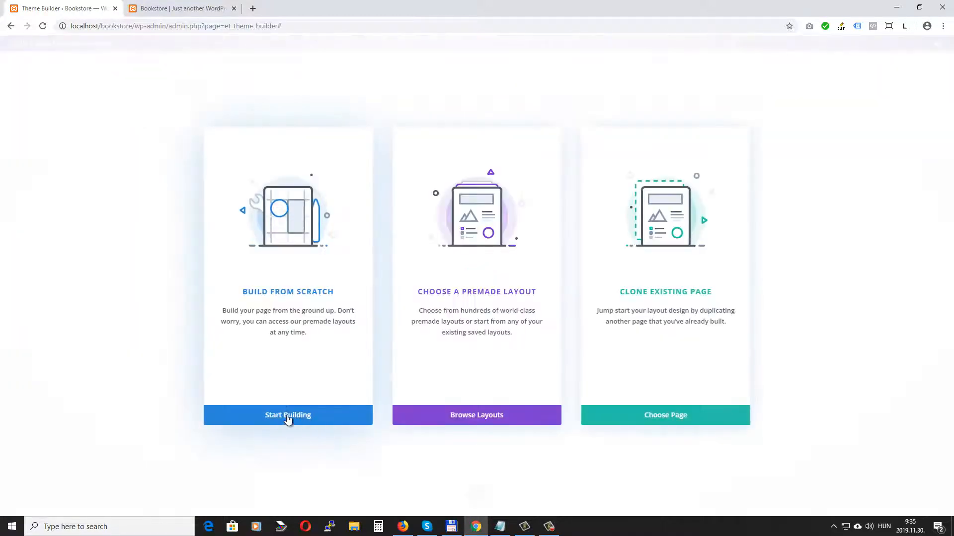
{"action": "left_click", "coordinate": [288, 417]}
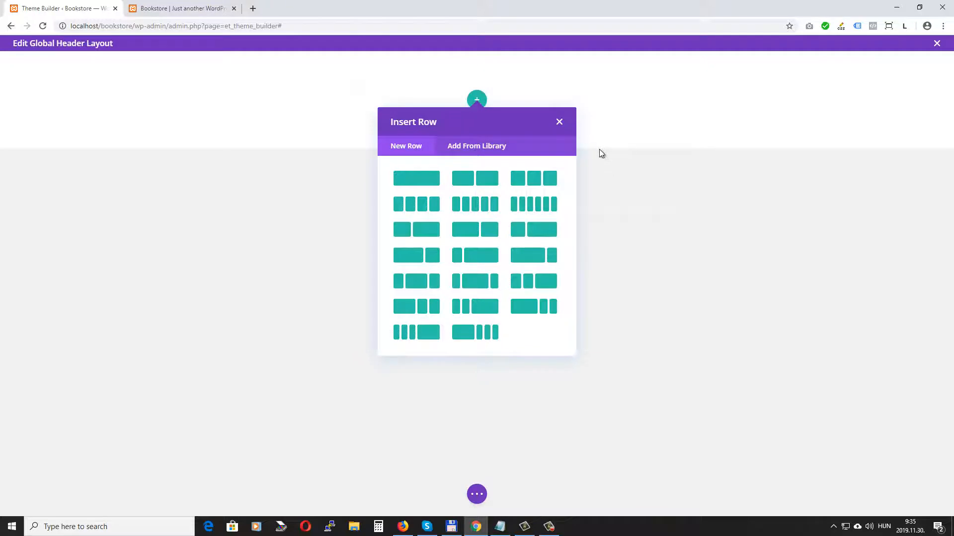
{"action": "left_click", "coordinate": [473, 179]}
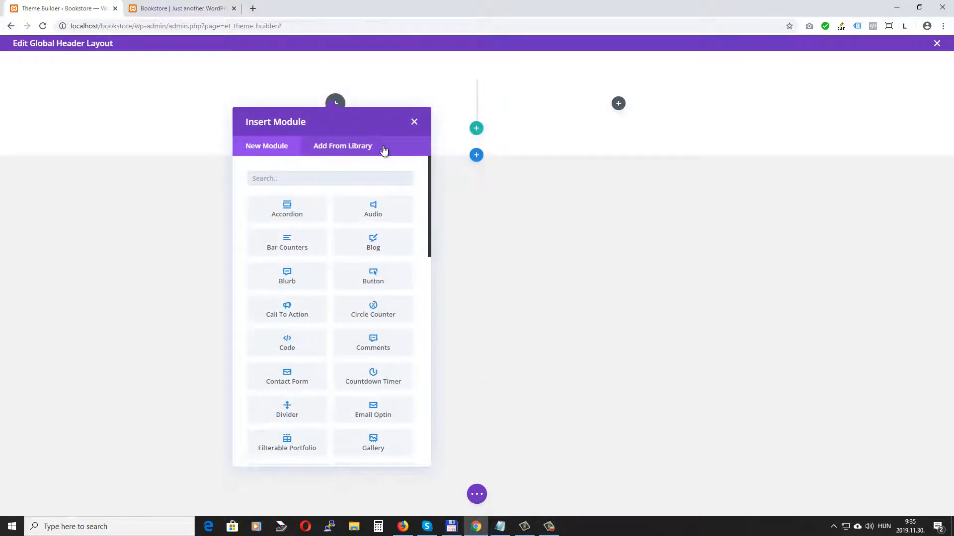
{"action": "scroll", "coordinate": [329, 289], "scroll_direction": "down", "scroll_amount": 10}
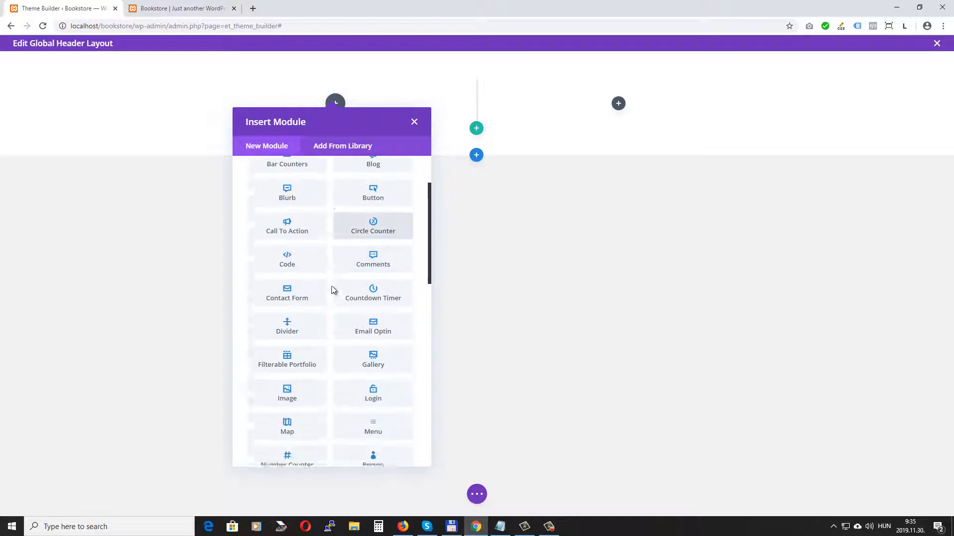
{"action": "left_click", "coordinate": [288, 231]}
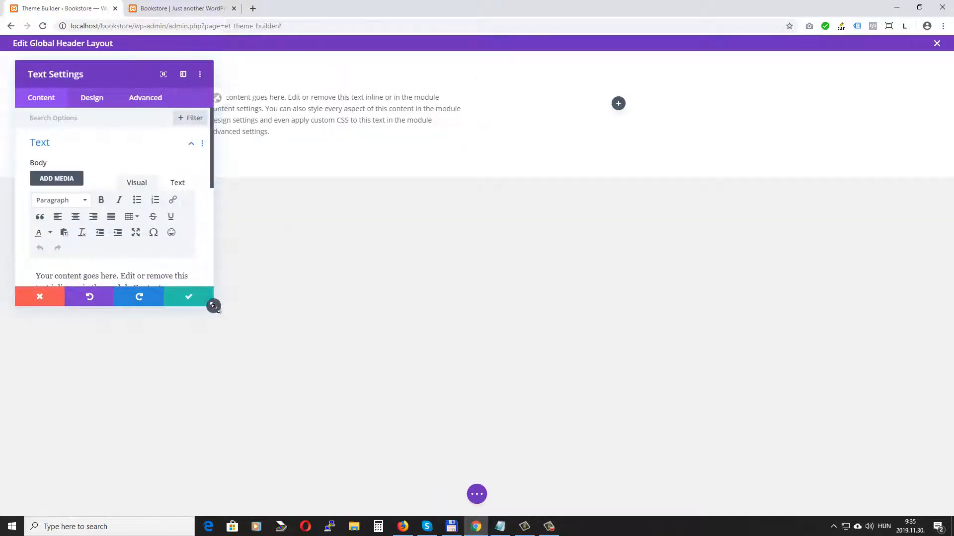
Step: Replace the Text module's placeholder paragraph with an email contact line and save it
{"action": "left_click_drag", "start_coordinate": [214, 307], "coordinate": [268, 399]}
{"action": "left_click_drag", "start_coordinate": [237, 297], "coordinate": [2, 256]}
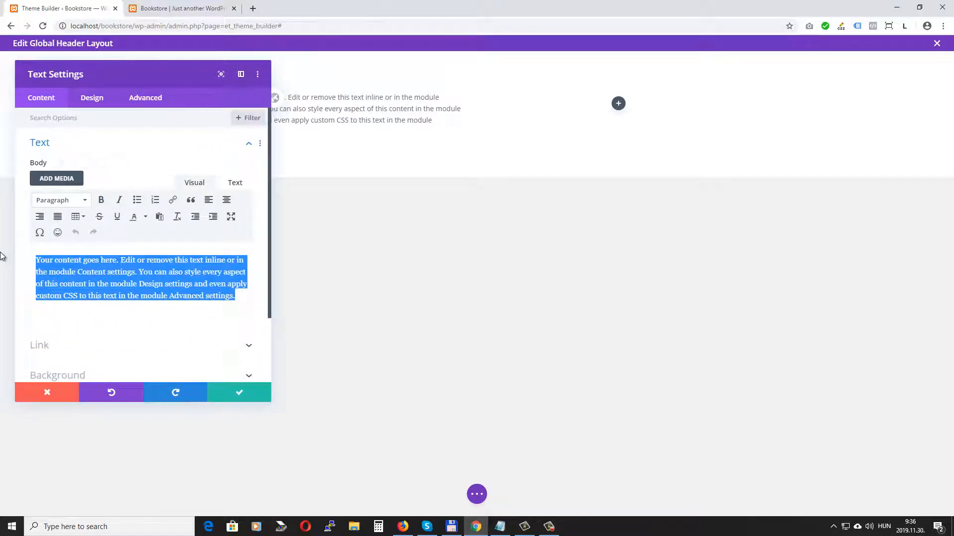
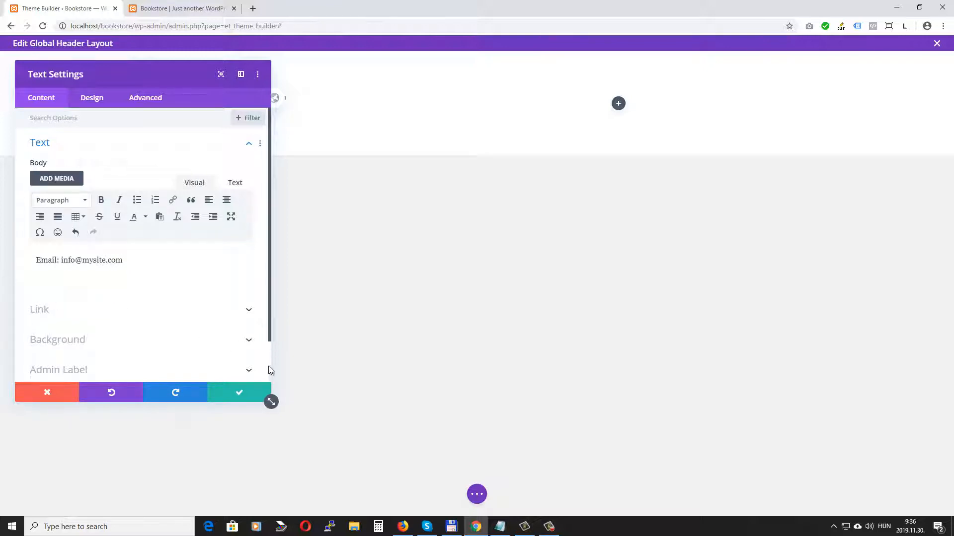
{"action": "left_click", "coordinate": [237, 397]}
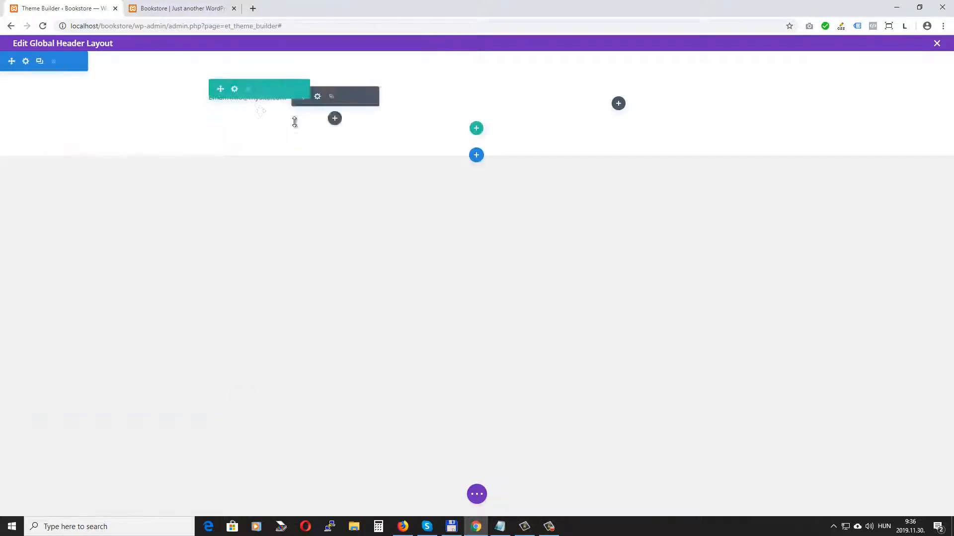
Step: Add a Menu module to the right column showing the Top menu
{"action": "left_click", "coordinate": [618, 104]}
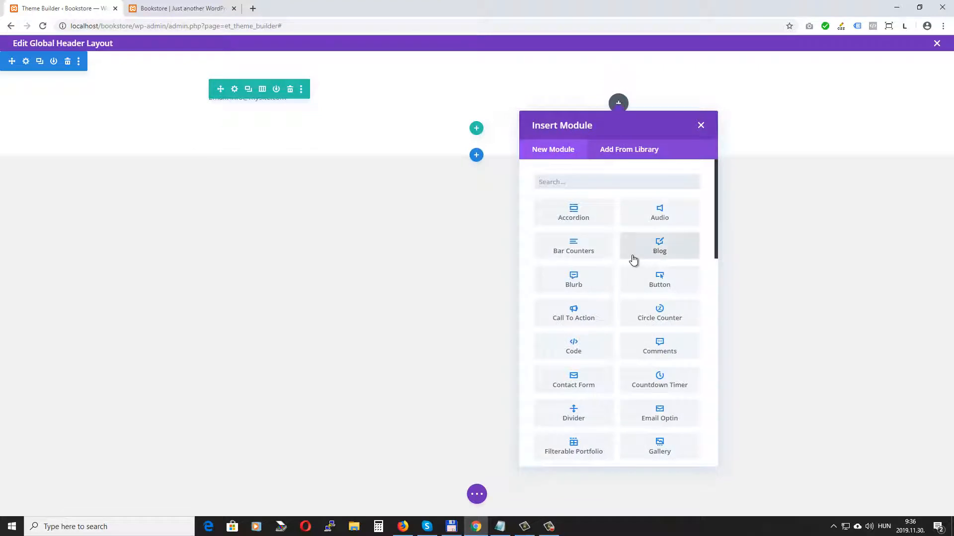
{"action": "scroll", "coordinate": [638, 261], "scroll_direction": "down", "scroll_amount": 5}
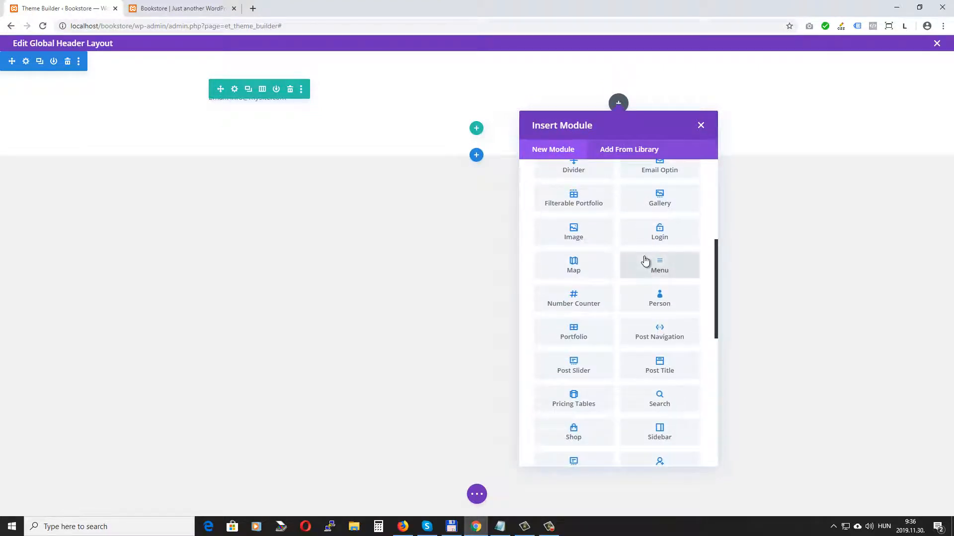
{"action": "left_click", "coordinate": [664, 267]}
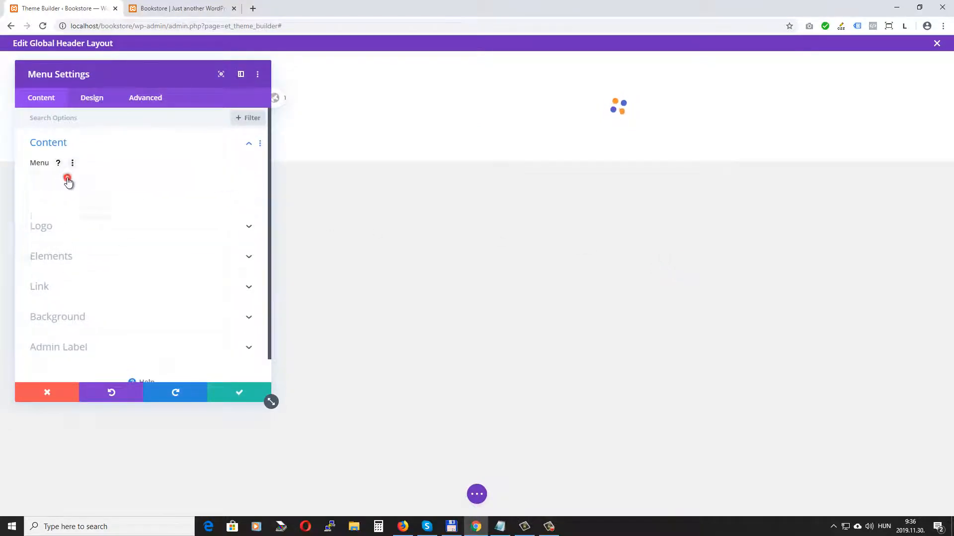
{"action": "left_click", "coordinate": [67, 180]}
{"action": "left_click", "coordinate": [68, 210]}
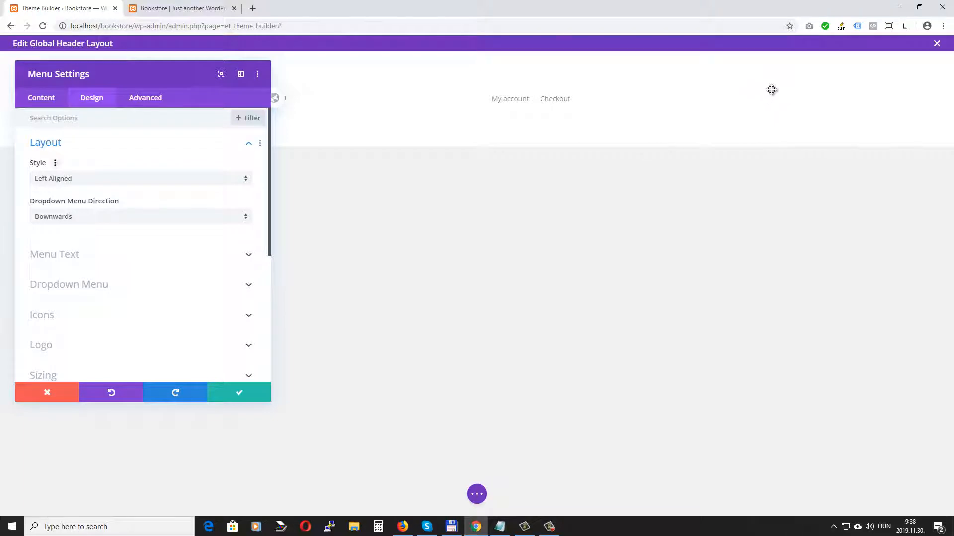
Step: Set the menu's text alignment to right and save the module
{"action": "left_click", "coordinate": [75, 180]}
{"action": "left_click", "coordinate": [86, 162]}
{"action": "left_click", "coordinate": [97, 256]}
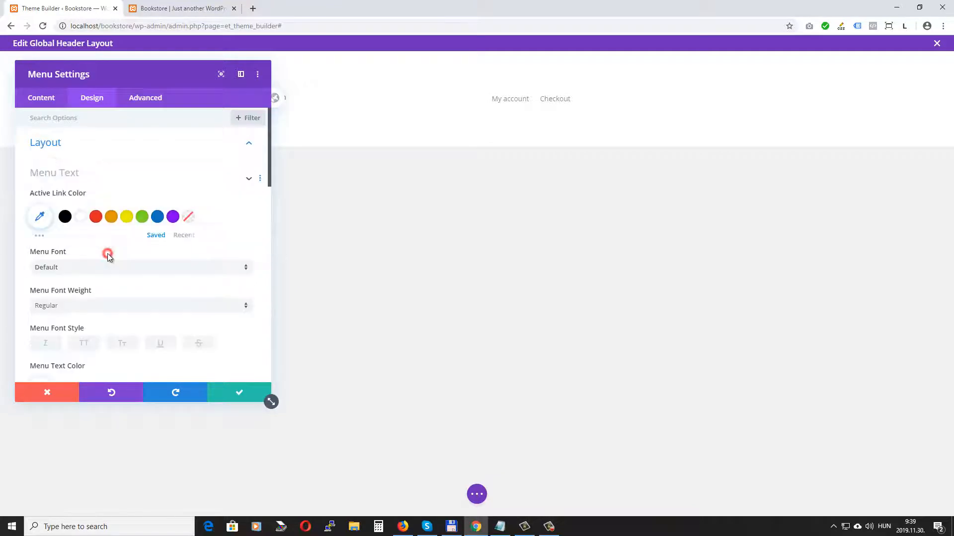
{"action": "scroll", "coordinate": [166, 240], "scroll_direction": "down", "scroll_amount": 7}
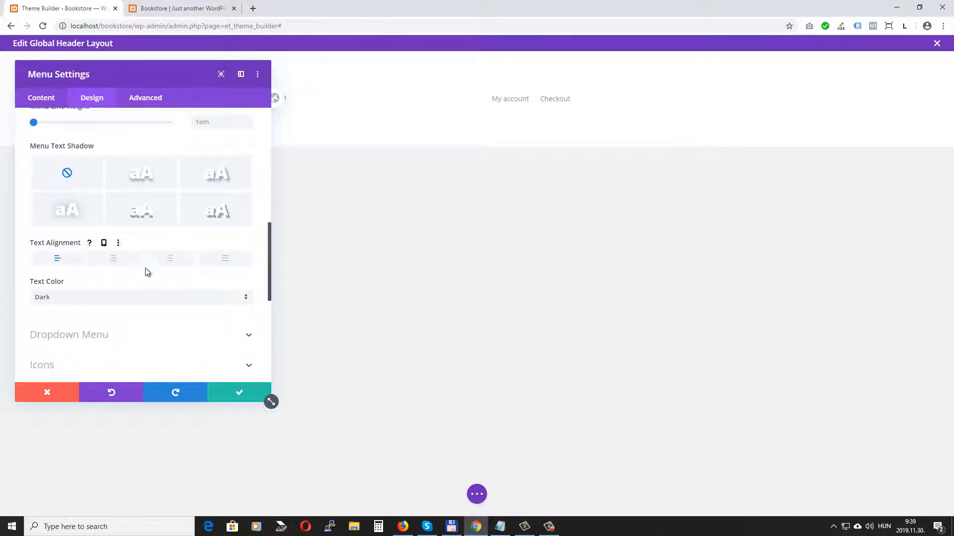
{"action": "left_click", "coordinate": [171, 259]}
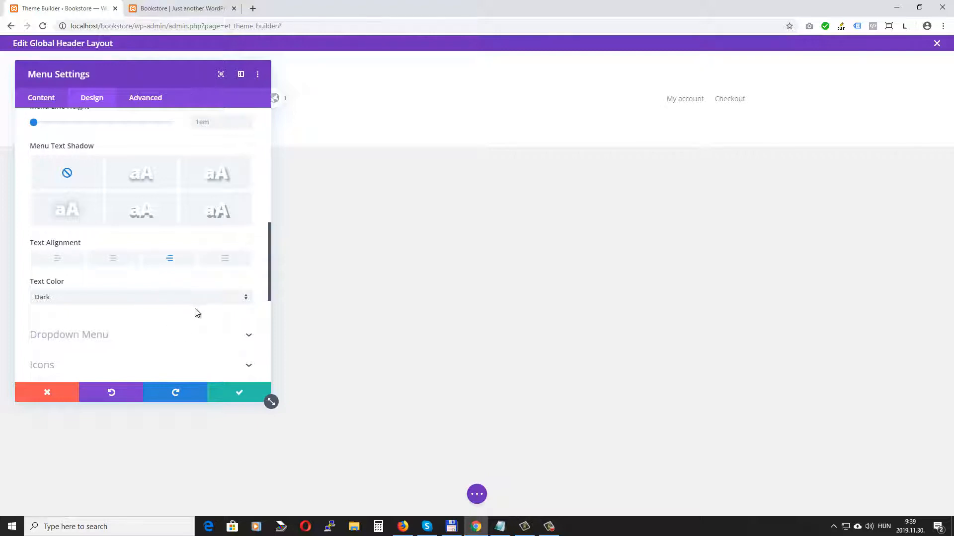
{"action": "left_click", "coordinate": [238, 392]}
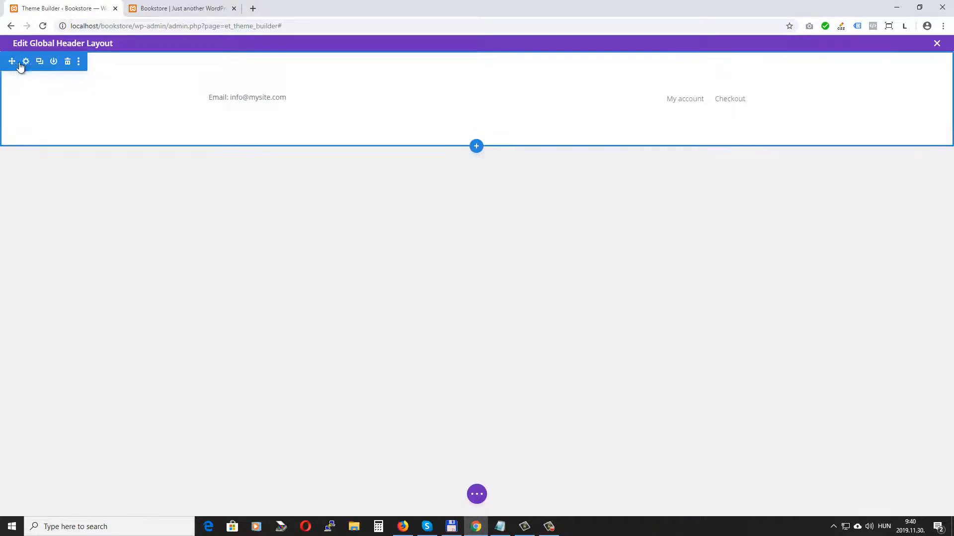
Step: Set the header section's background colour to hex #232f3e
{"action": "left_click", "coordinate": [26, 61]}
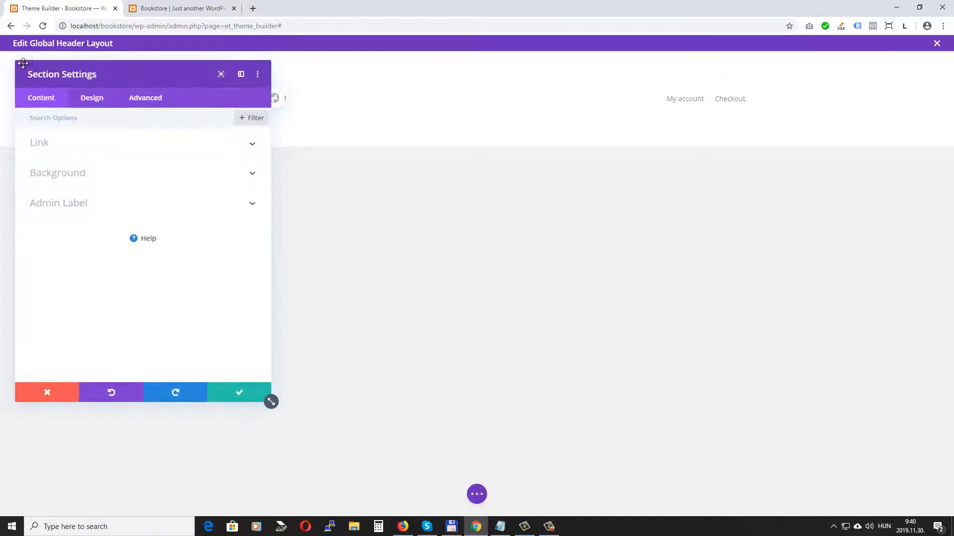
{"action": "left_click", "coordinate": [83, 173]}
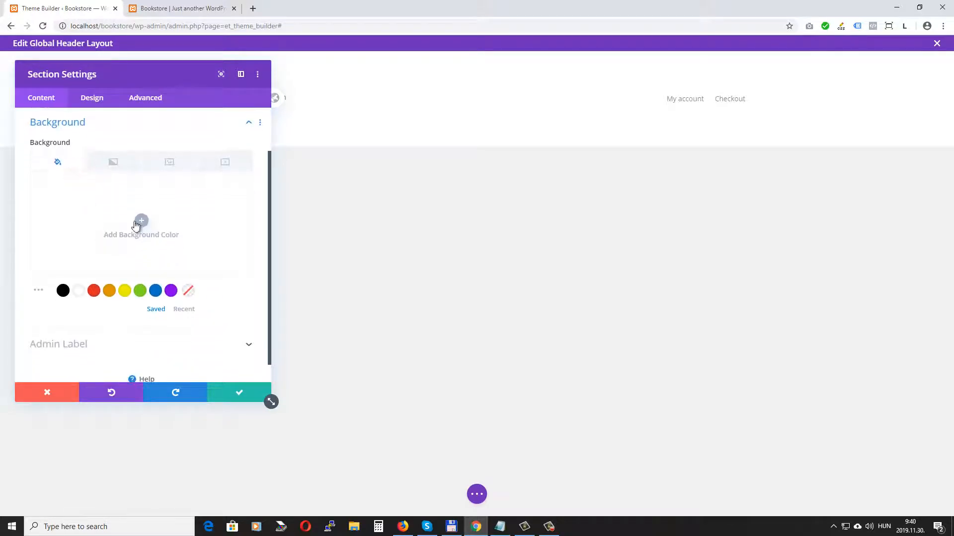
{"action": "left_click", "coordinate": [139, 220]}
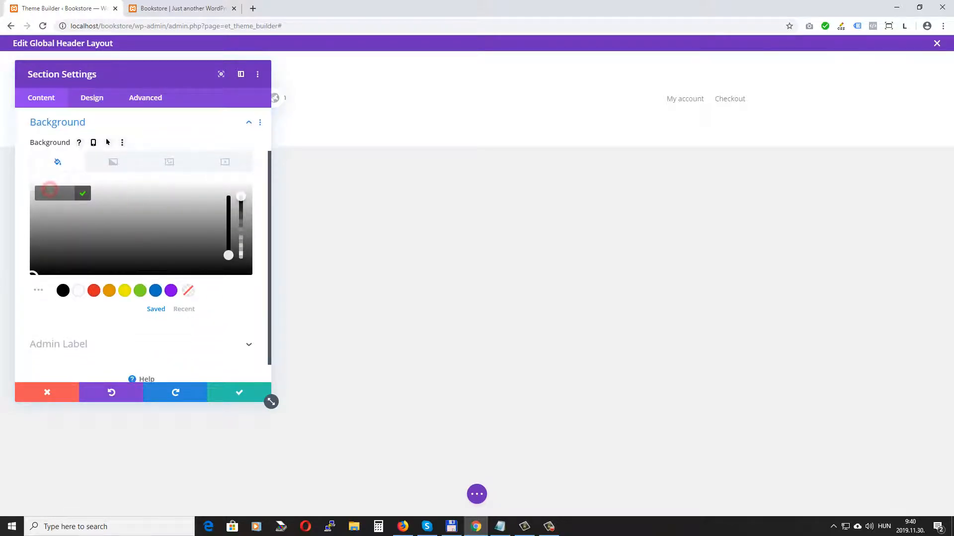
{"action": "type", "text": "232f3"}
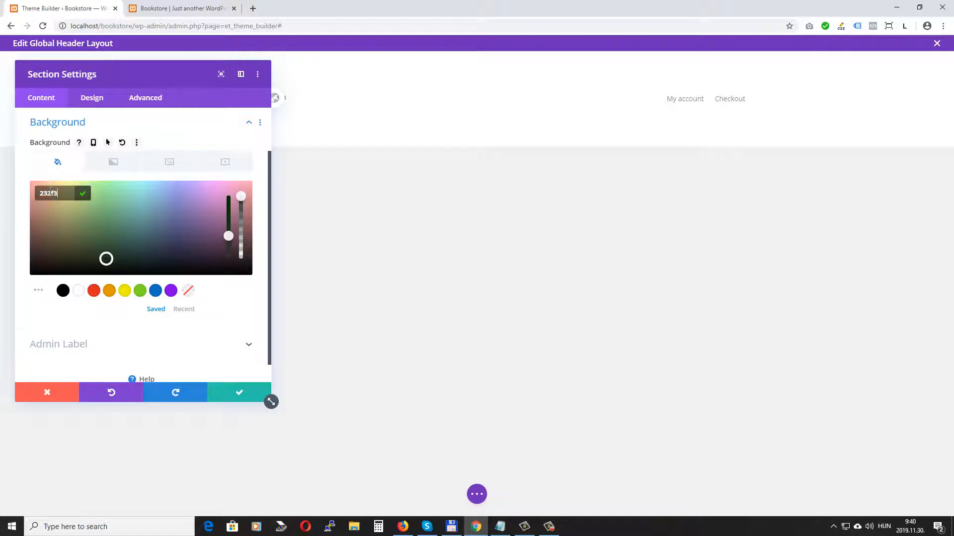
{"action": "type", "text": "e"}
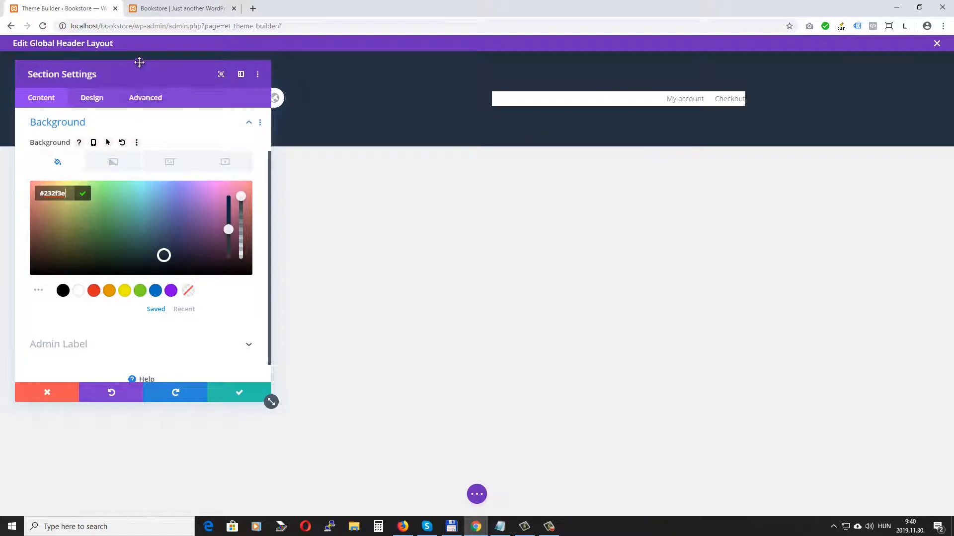
{"action": "left_click_drag", "start_coordinate": [139, 72], "coordinate": [461, 169]}
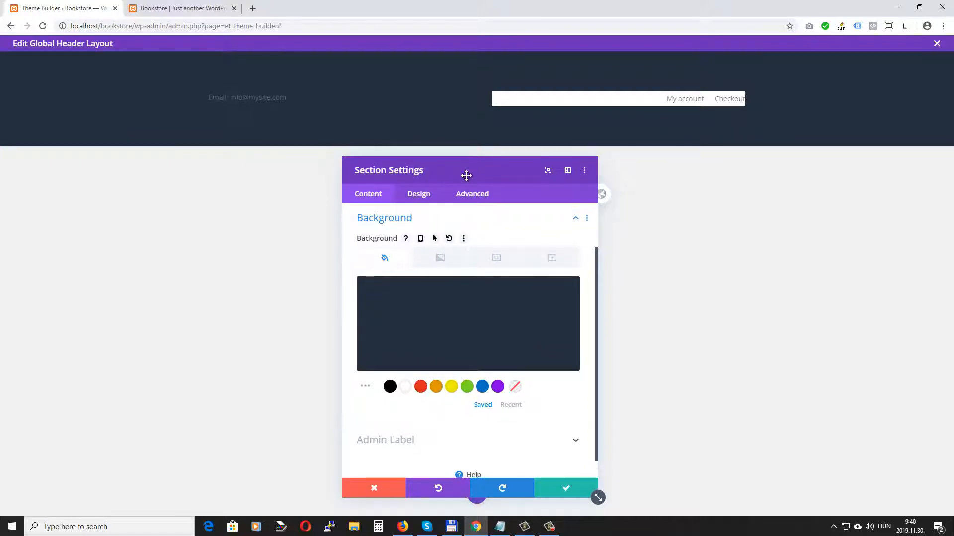
Step: Set the header section padding to 10px top and 0px bottom, and save the section
{"action": "left_click", "coordinate": [420, 196]}
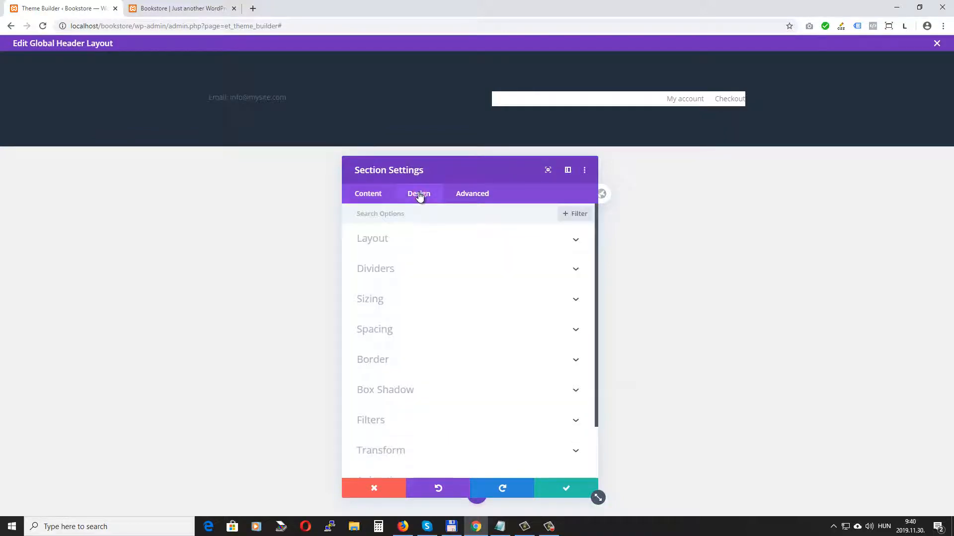
{"action": "left_click", "coordinate": [405, 333]}
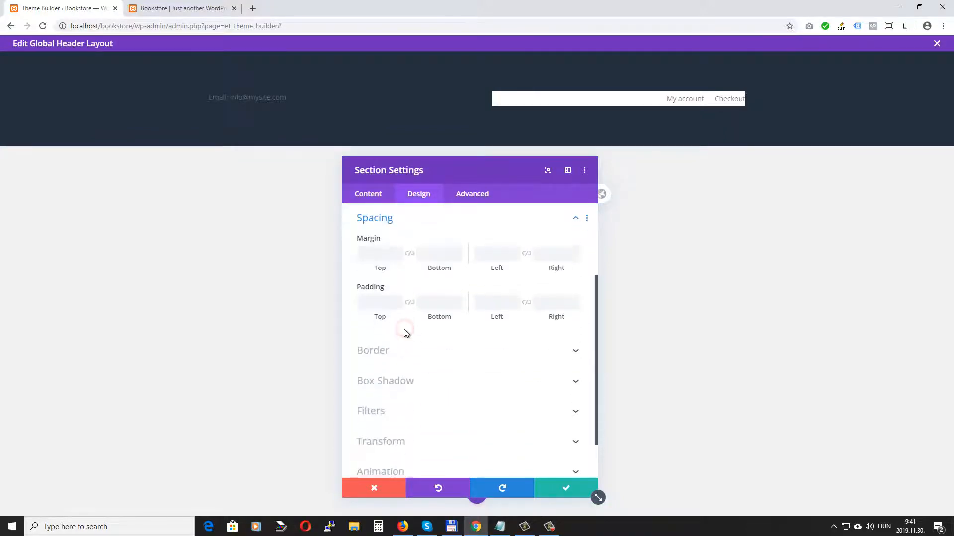
{"action": "left_click", "coordinate": [373, 301]}
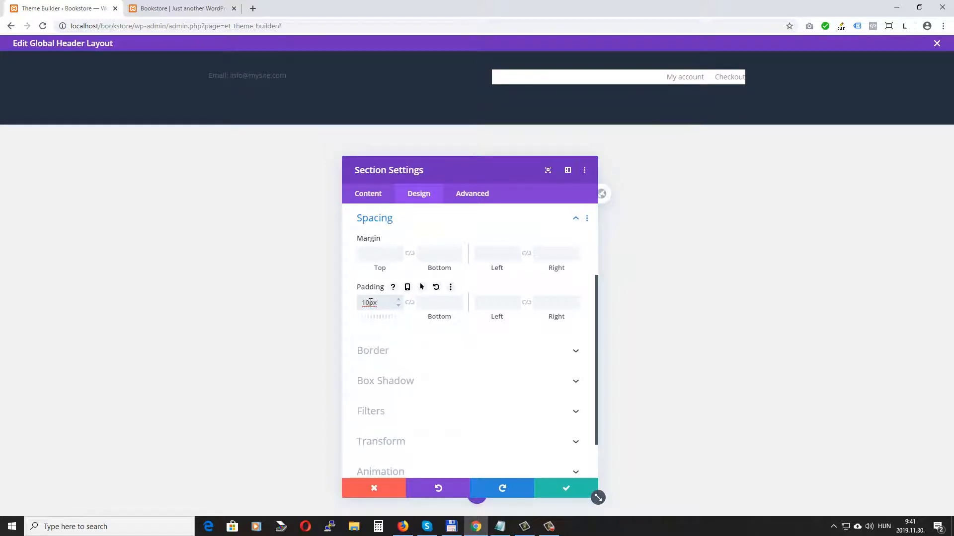
{"action": "left_click", "coordinate": [438, 304]}
{"action": "type", "text": "0px"}
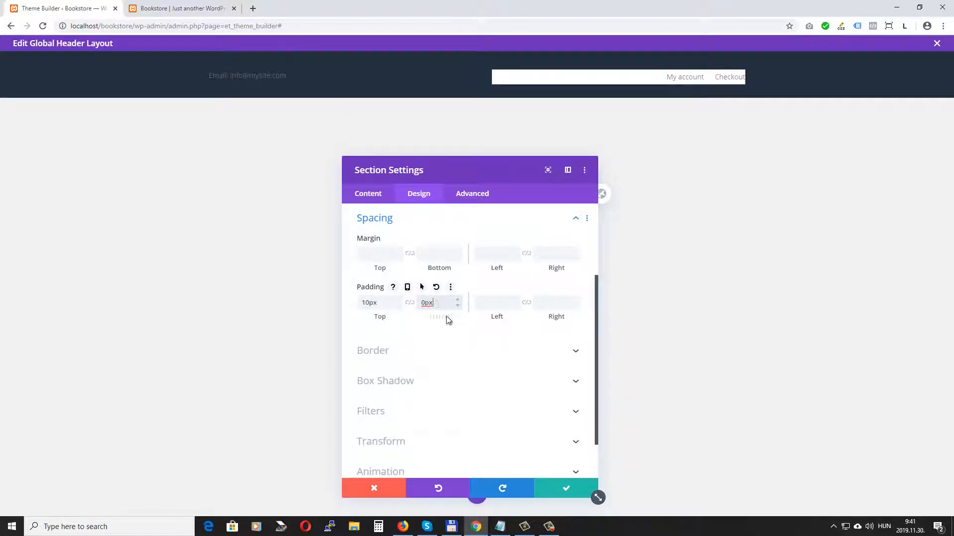
{"action": "left_click", "coordinate": [569, 491]}
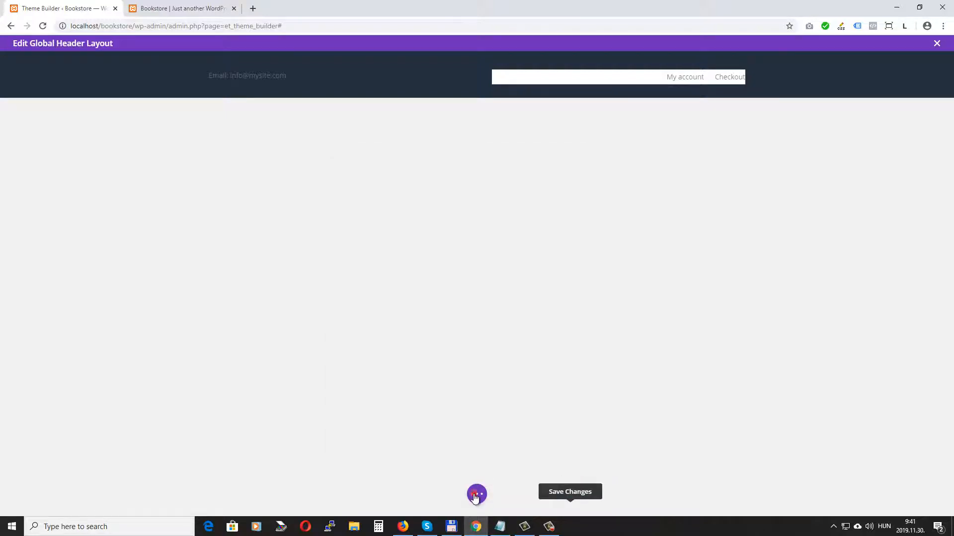
{"action": "left_click", "coordinate": [475, 494]}
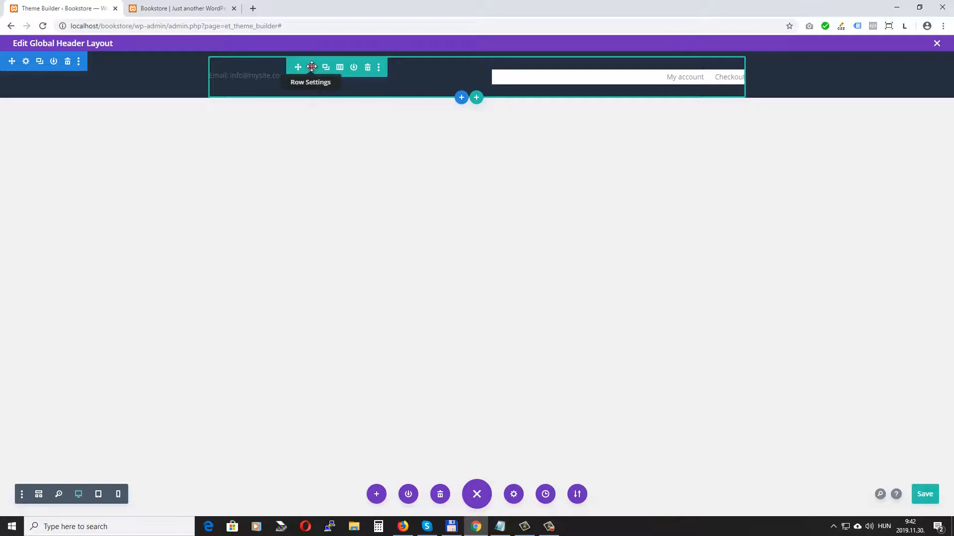
Step: Set the header row's top and bottom padding to 0px
{"action": "left_click", "coordinate": [312, 68]}
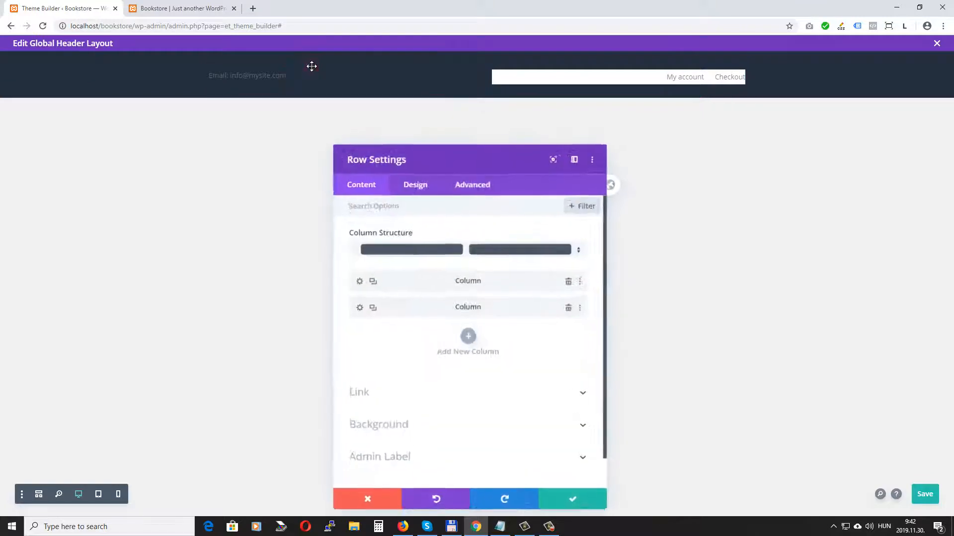
{"action": "left_click", "coordinate": [426, 194]}
{"action": "left_click", "coordinate": [396, 269]}
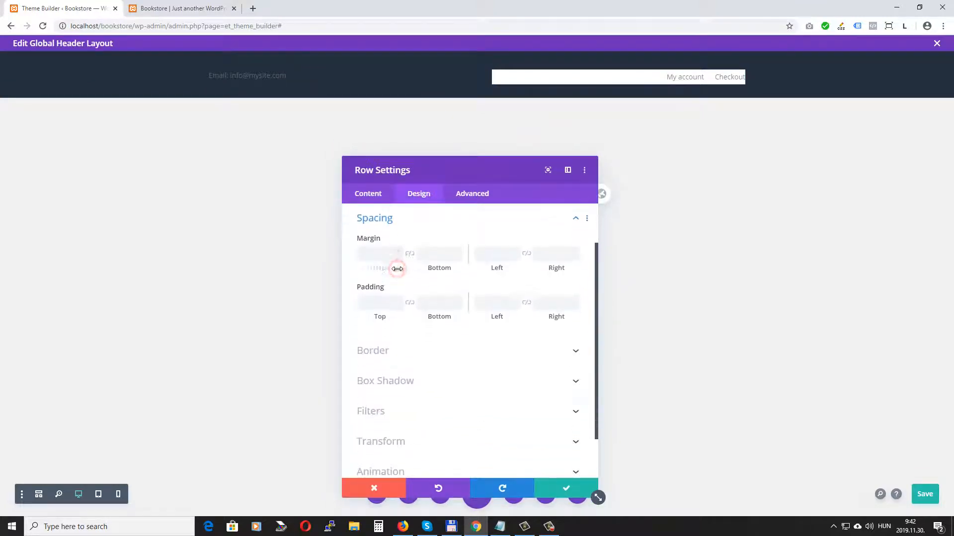
{"action": "left_click", "coordinate": [370, 302]}
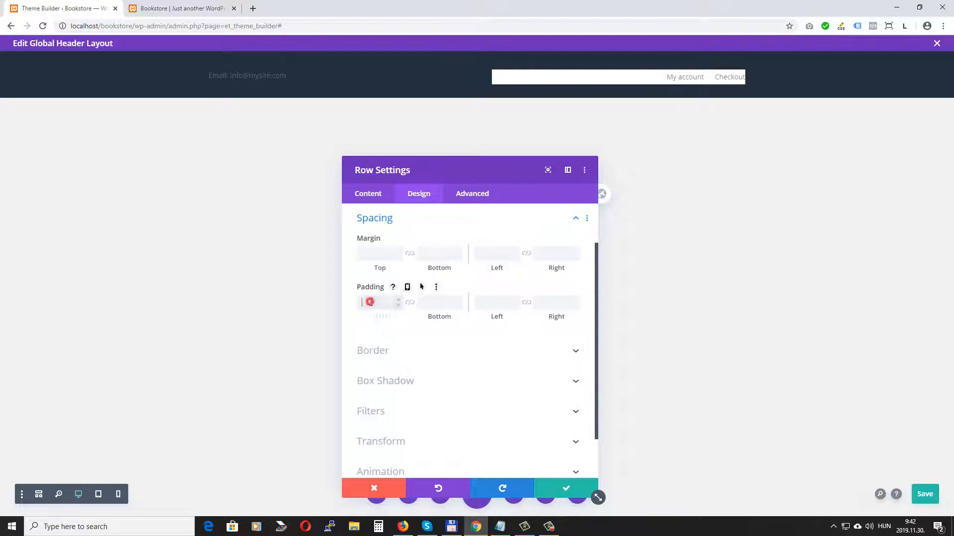
{"action": "type", "text": "0px"}
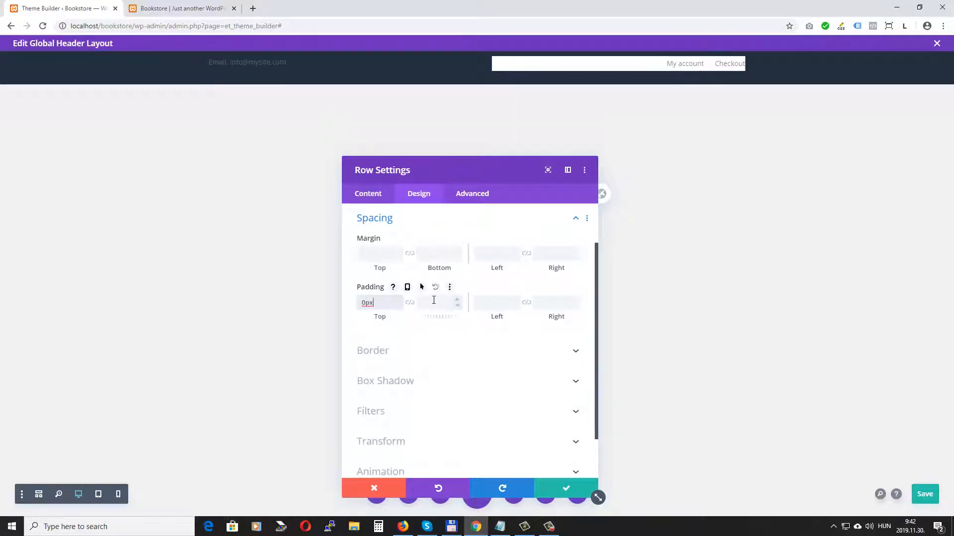
{"action": "left_click", "coordinate": [437, 305]}
{"action": "type", "text": "0"}
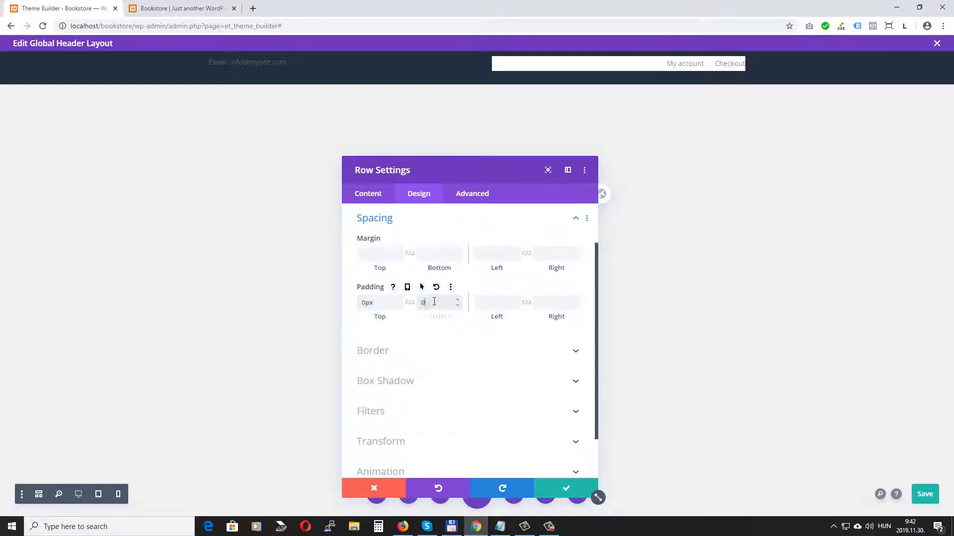
{"action": "type", "text": "px"}
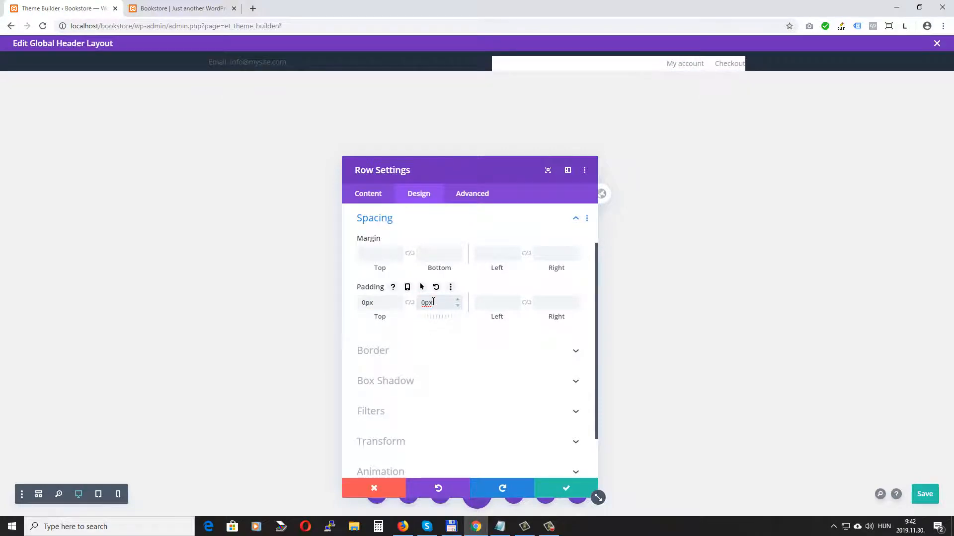
Step: Give the row a 1px bottom border in faint white, about 0.13 opacity, and save
{"action": "left_click", "coordinate": [411, 350]}
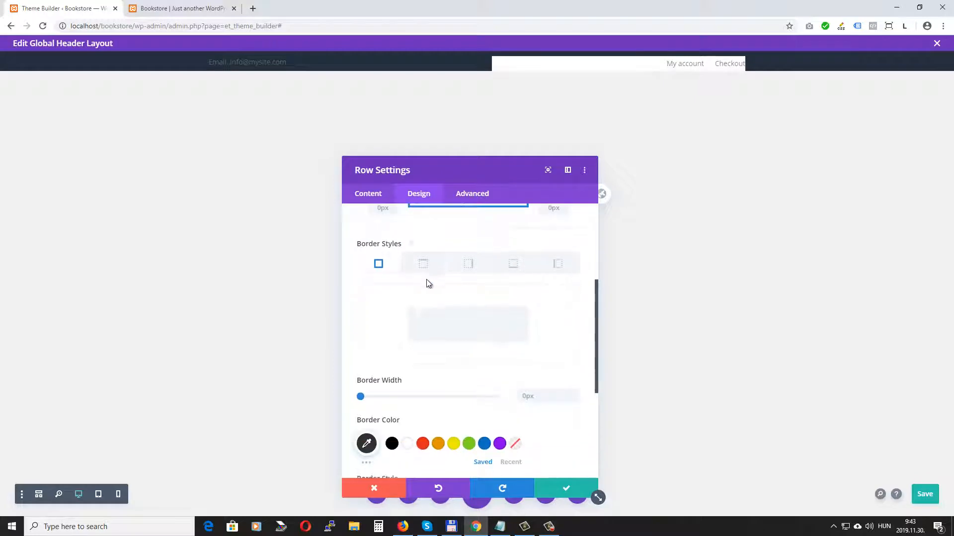
{"action": "left_click", "coordinate": [515, 262]}
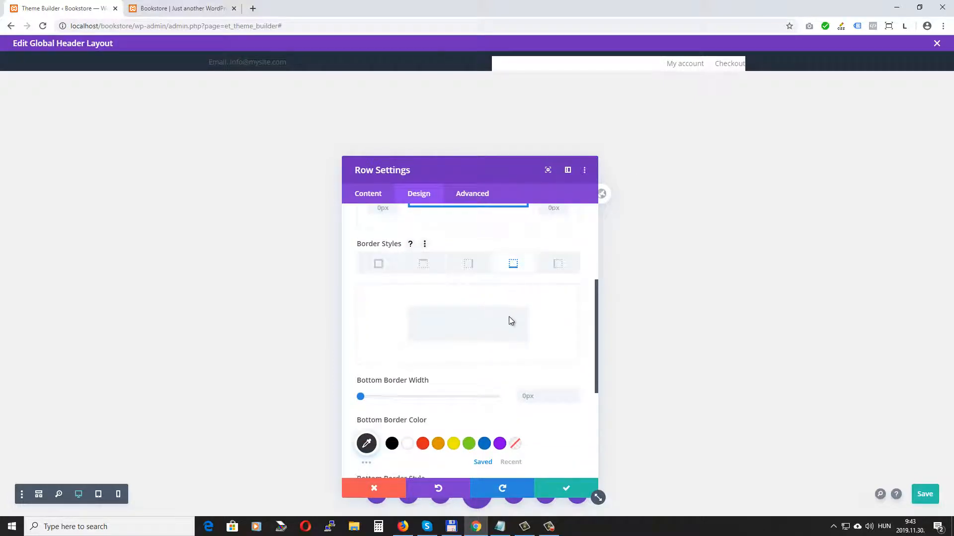
{"action": "left_click", "coordinate": [575, 395]}
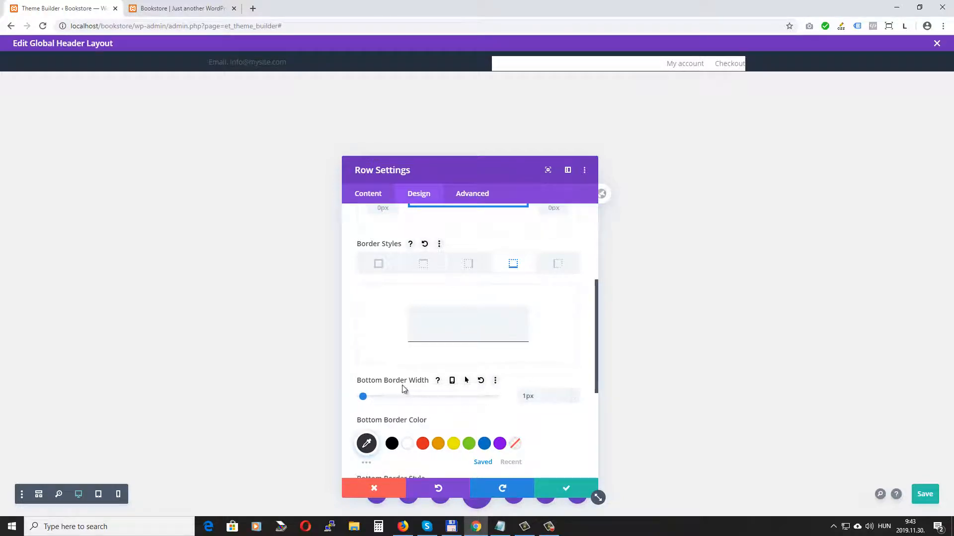
{"action": "scroll", "coordinate": [366, 320], "scroll_direction": "down", "scroll_amount": 2}
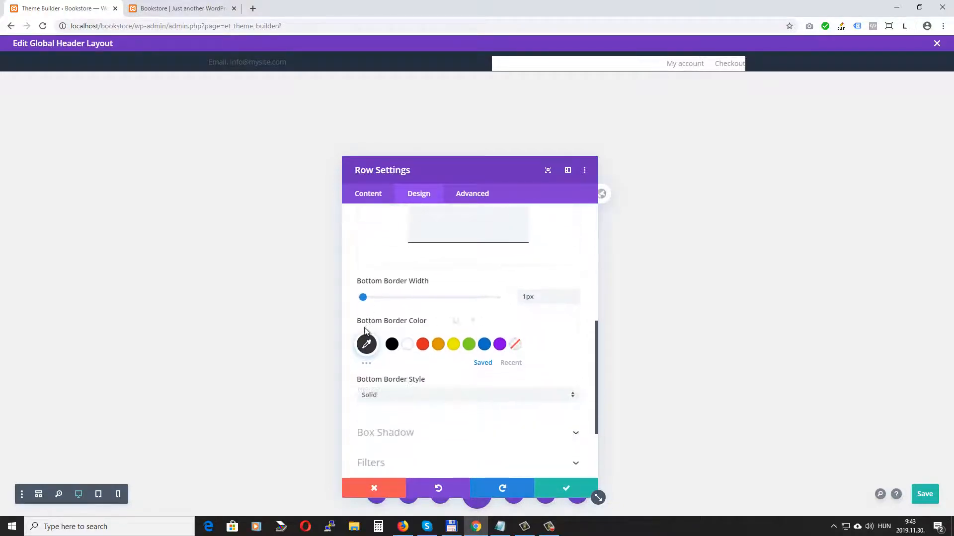
{"action": "scroll", "coordinate": [367, 322], "scroll_direction": "down", "scroll_amount": 1}
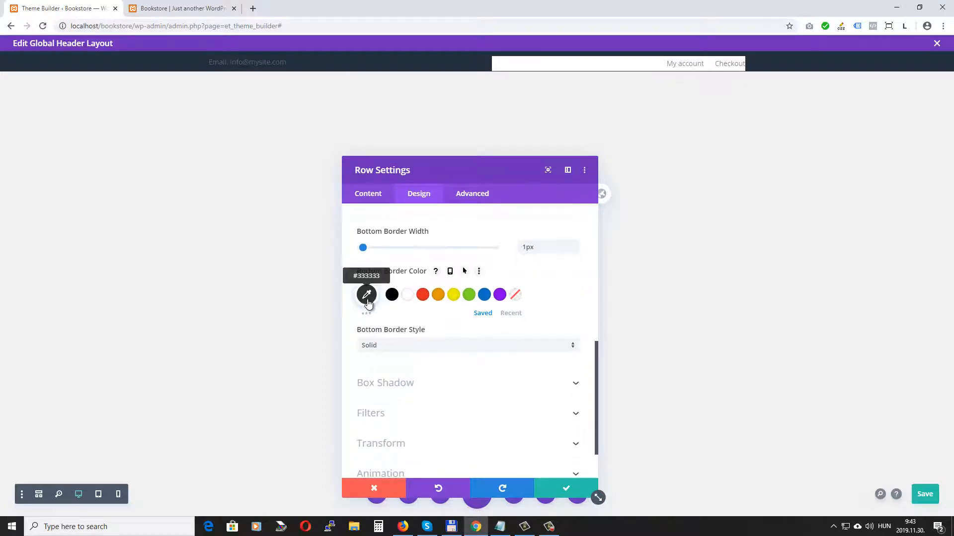
{"action": "left_click", "coordinate": [367, 298]}
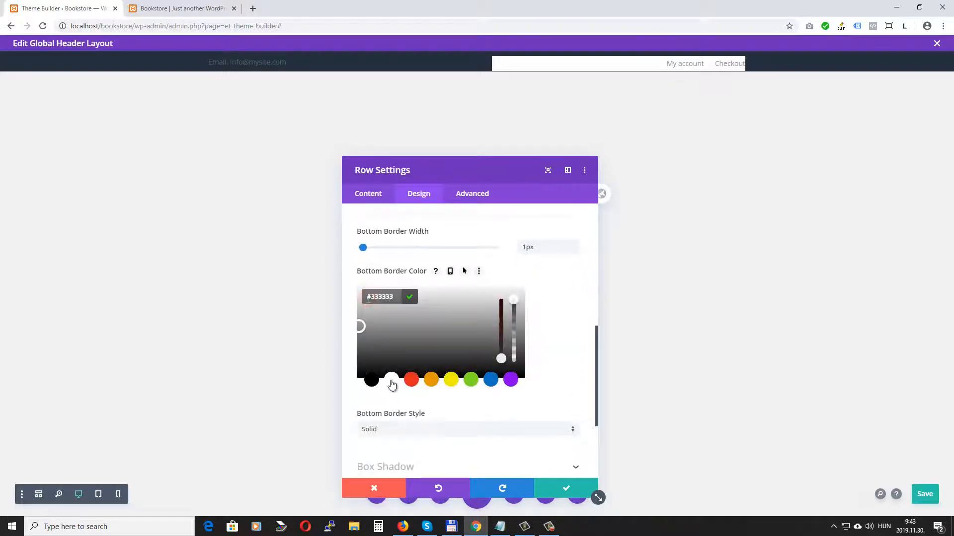
{"action": "left_click", "coordinate": [391, 380]}
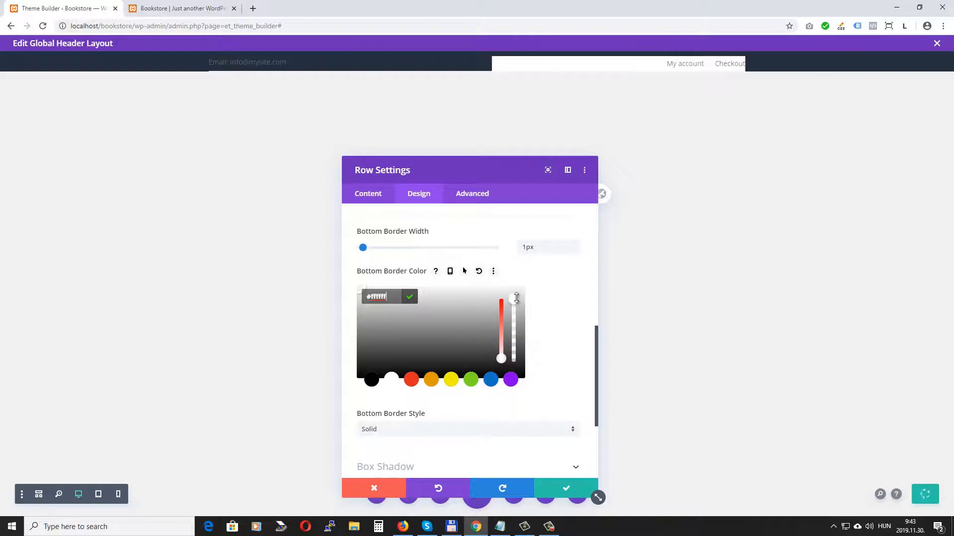
{"action": "left_click_drag", "start_coordinate": [517, 303], "coordinate": [514, 358]}
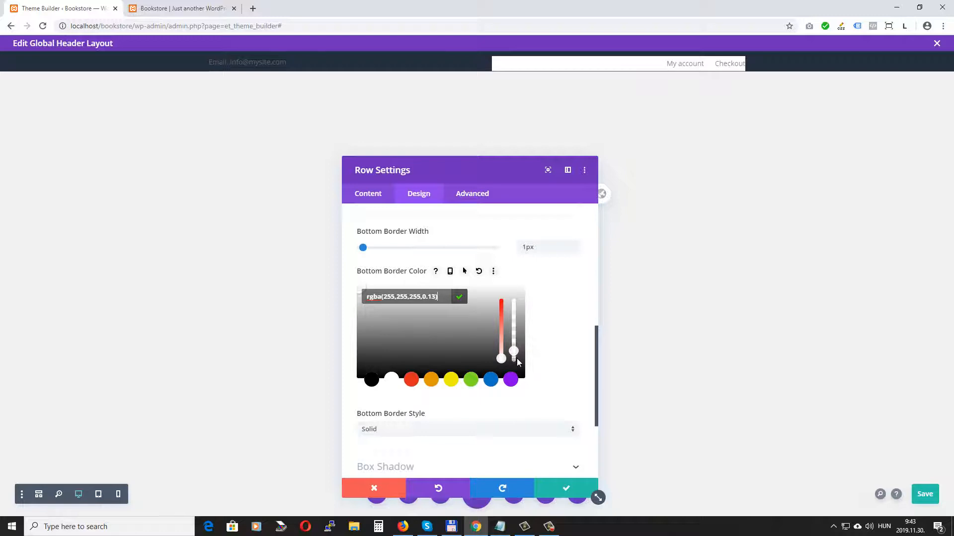
{"action": "left_click_drag", "start_coordinate": [517, 362], "coordinate": [518, 361]}
{"action": "left_click", "coordinate": [566, 489]}
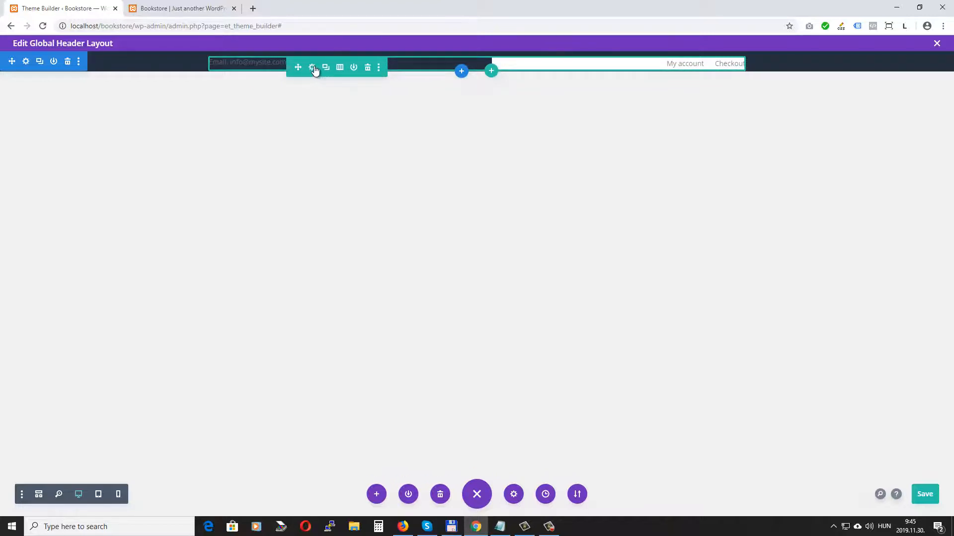
Step: Insert a 1/4-1/2-1/4 three-column row below the top bar
{"action": "left_click", "coordinate": [491, 72]}
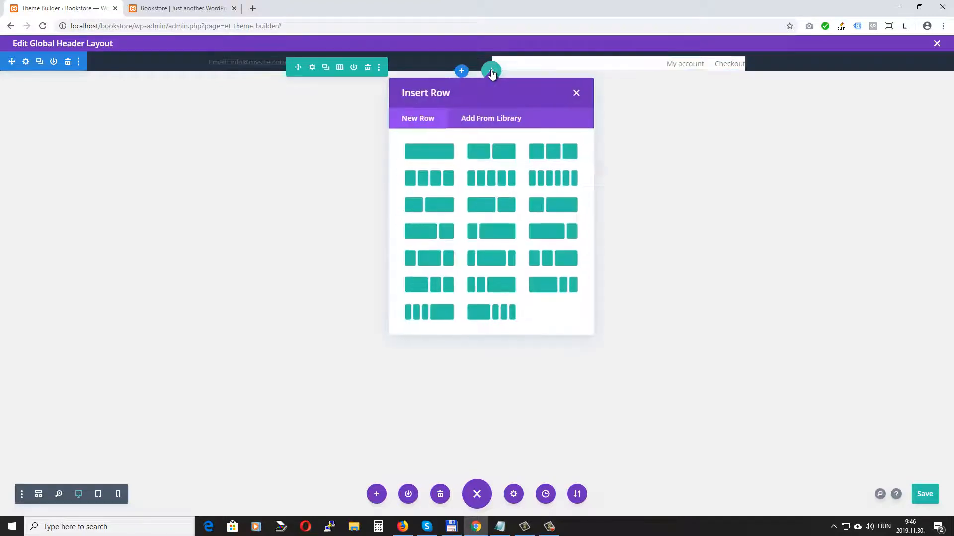
{"action": "left_click", "coordinate": [437, 254]}
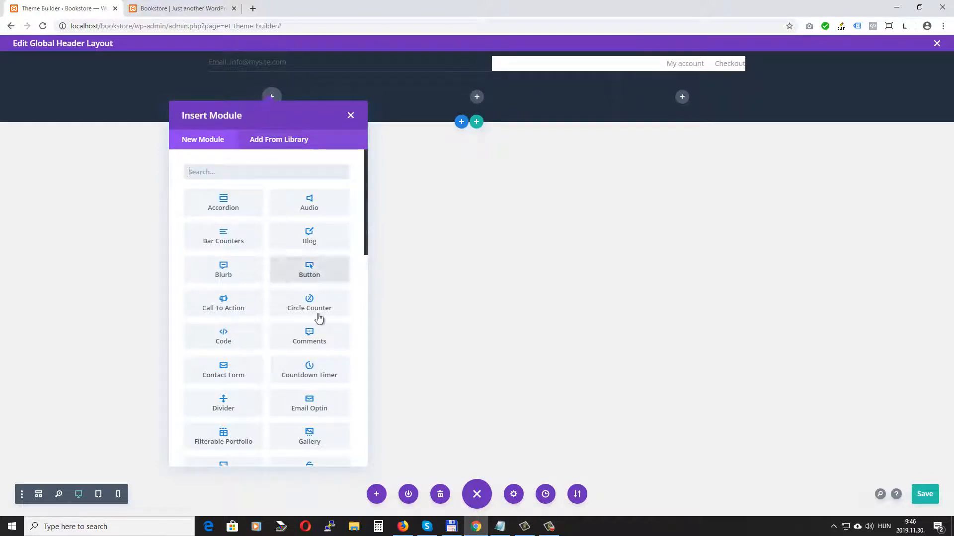
{"action": "scroll", "coordinate": [199, 343], "scroll_direction": "down", "scroll_amount": 2}
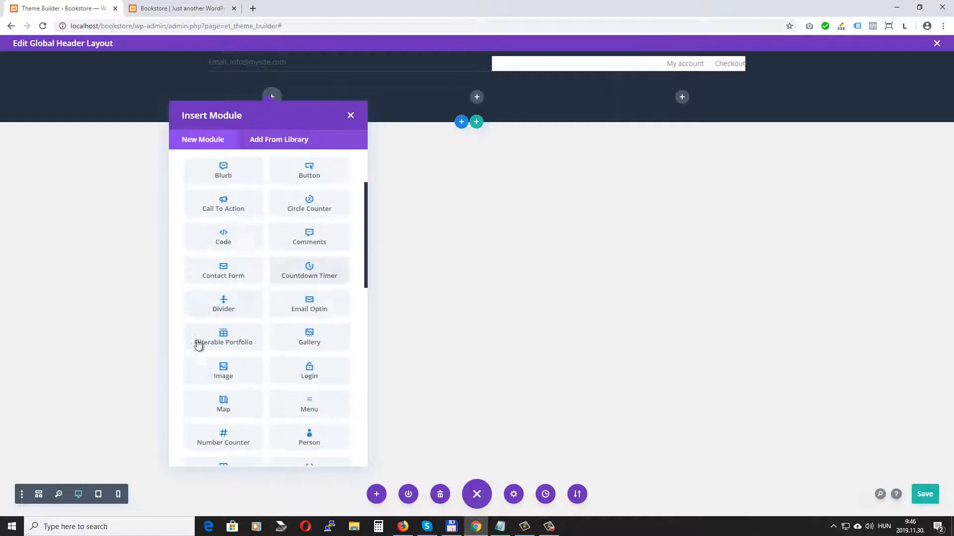
Step: Add an Image module in the first column showing the uploaded bookstore-logo.png
{"action": "left_click", "coordinate": [221, 370]}
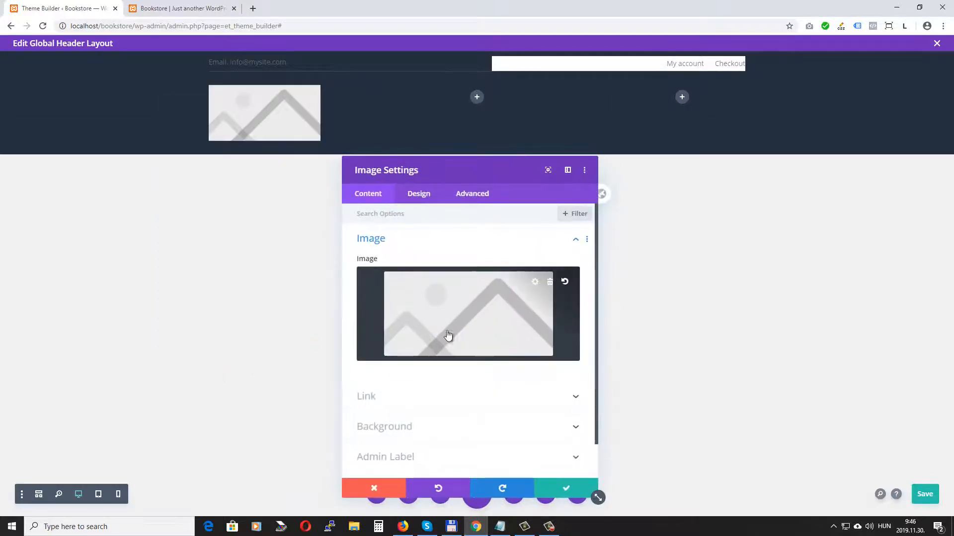
{"action": "left_click", "coordinate": [443, 311]}
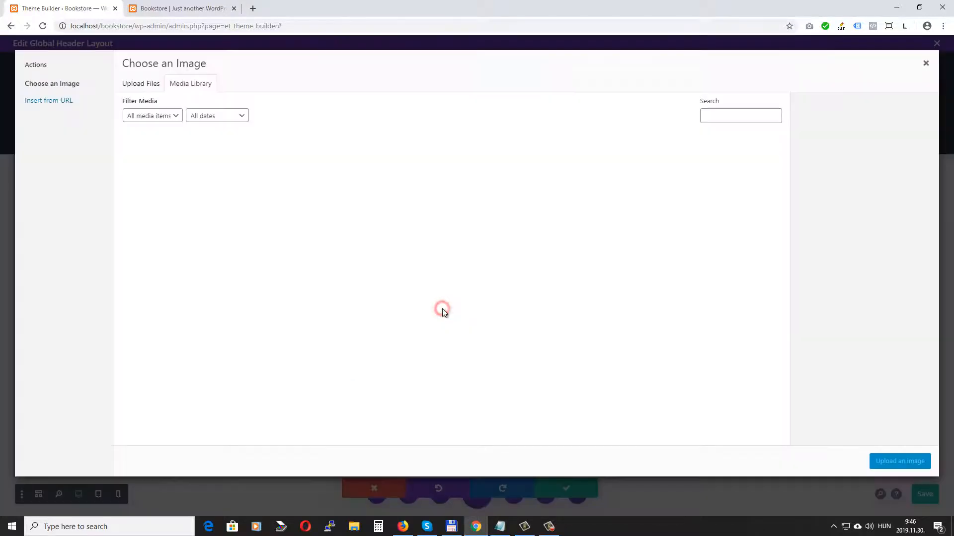
{"action": "left_click", "coordinate": [148, 86]}
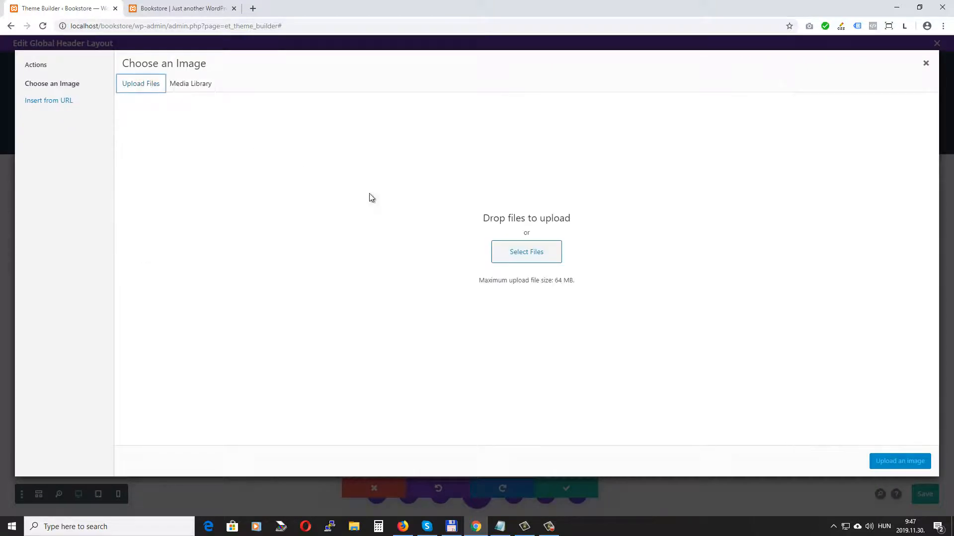
{"action": "left_click", "coordinate": [525, 253]}
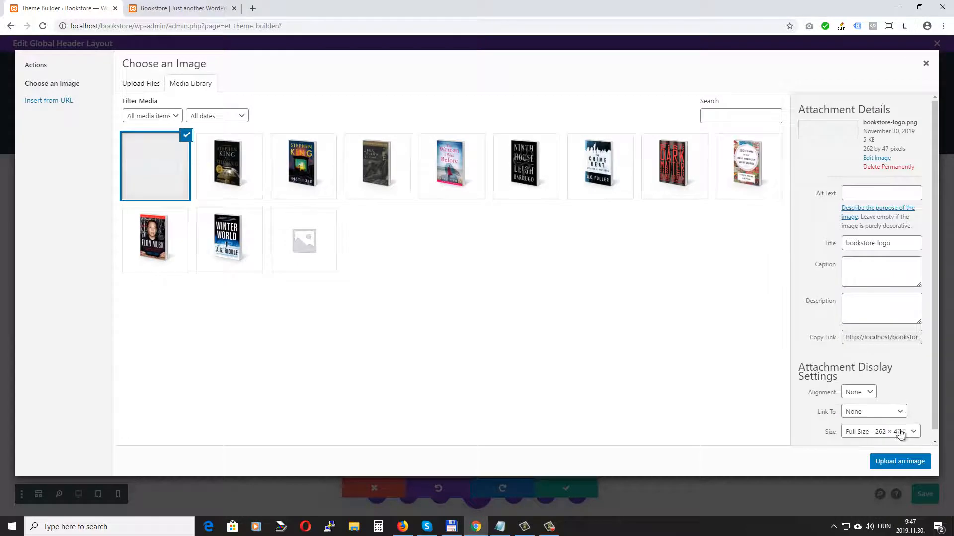
{"action": "left_click", "coordinate": [899, 465]}
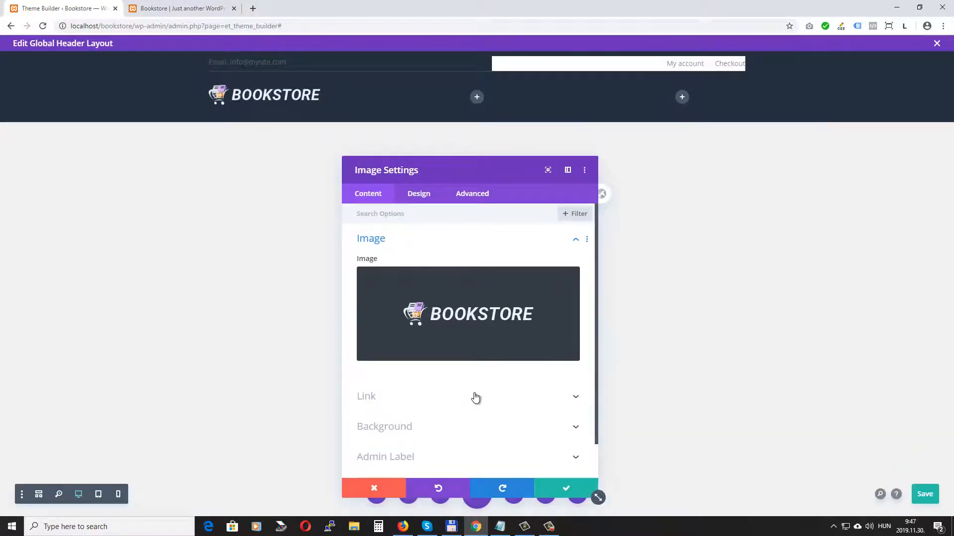
Step: Add a Search module to the middle column with a white field background
{"action": "left_click", "coordinate": [571, 491]}
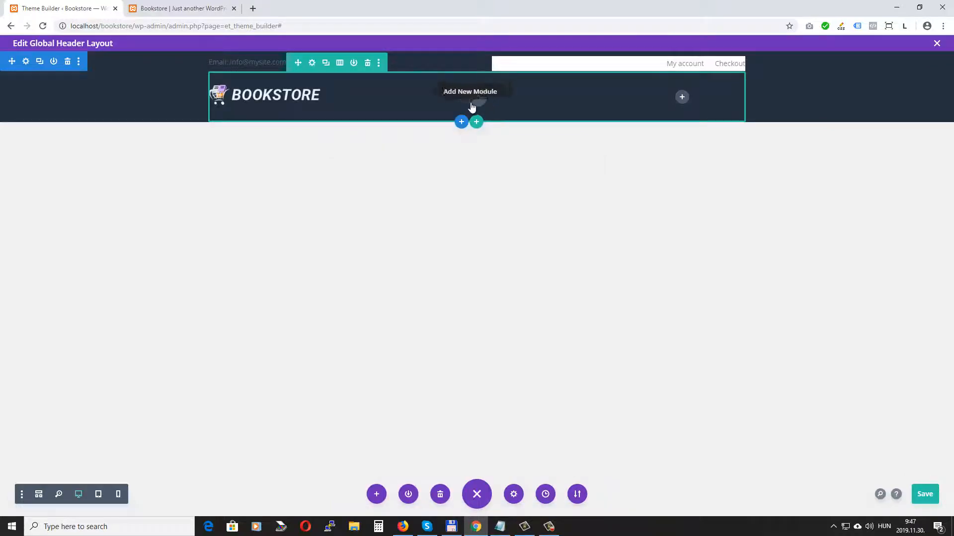
{"action": "left_click", "coordinate": [477, 99]}
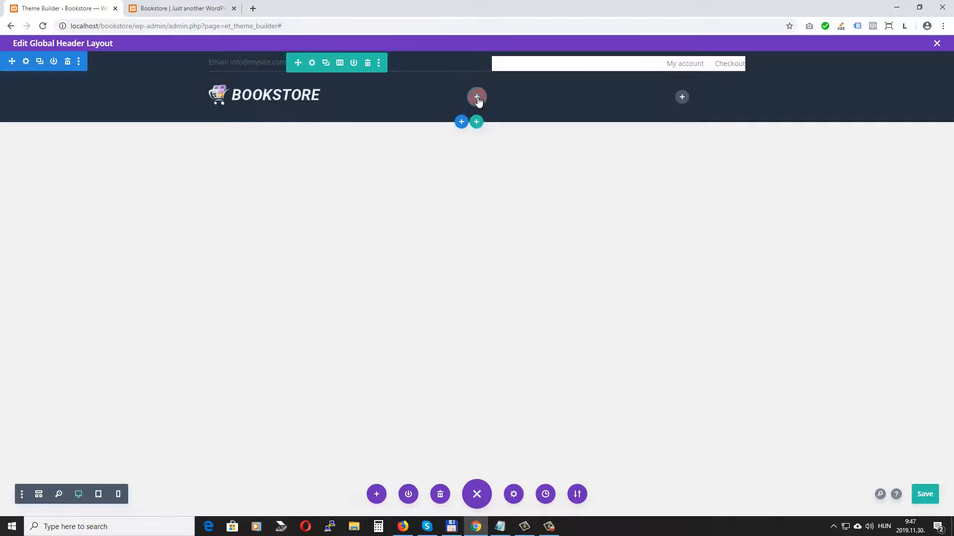
{"action": "scroll", "coordinate": [495, 317], "scroll_direction": "down", "scroll_amount": 3}
{"action": "scroll", "coordinate": [494, 316], "scroll_direction": "down", "scroll_amount": 2}
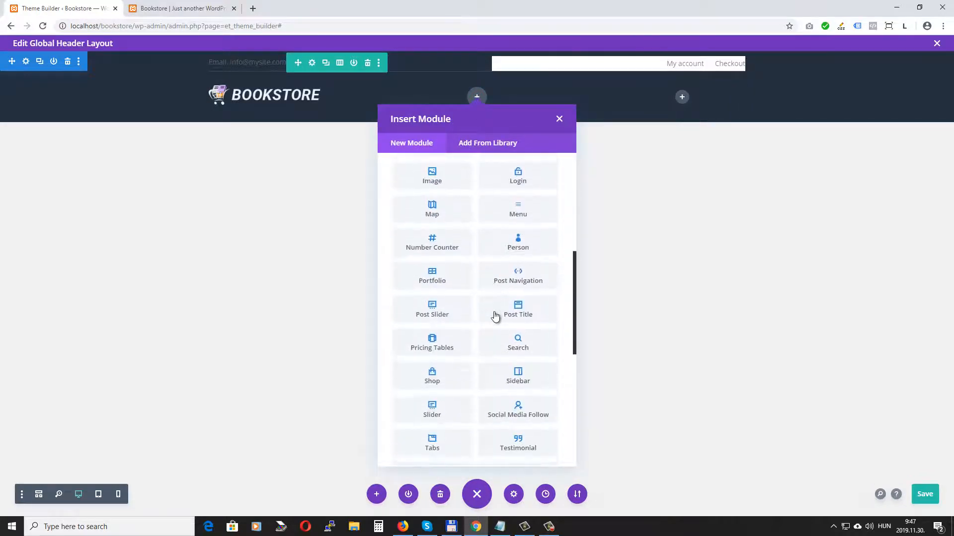
{"action": "left_click", "coordinate": [526, 344]}
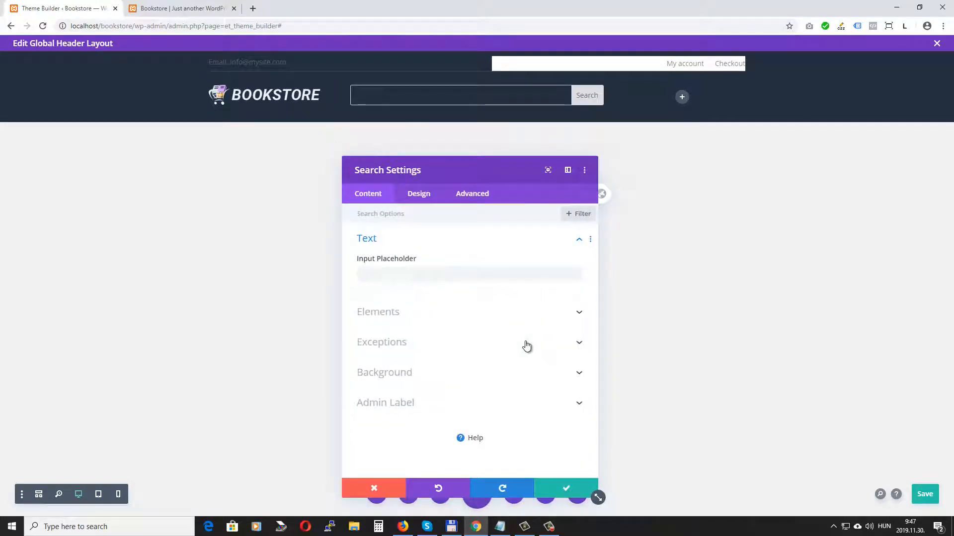
{"action": "left_click", "coordinate": [418, 197]}
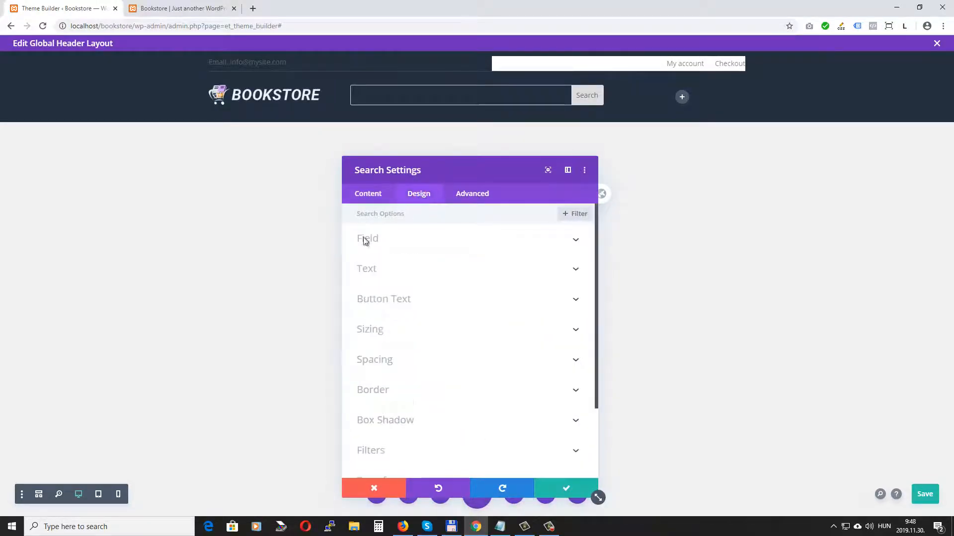
{"action": "left_click", "coordinate": [392, 241]}
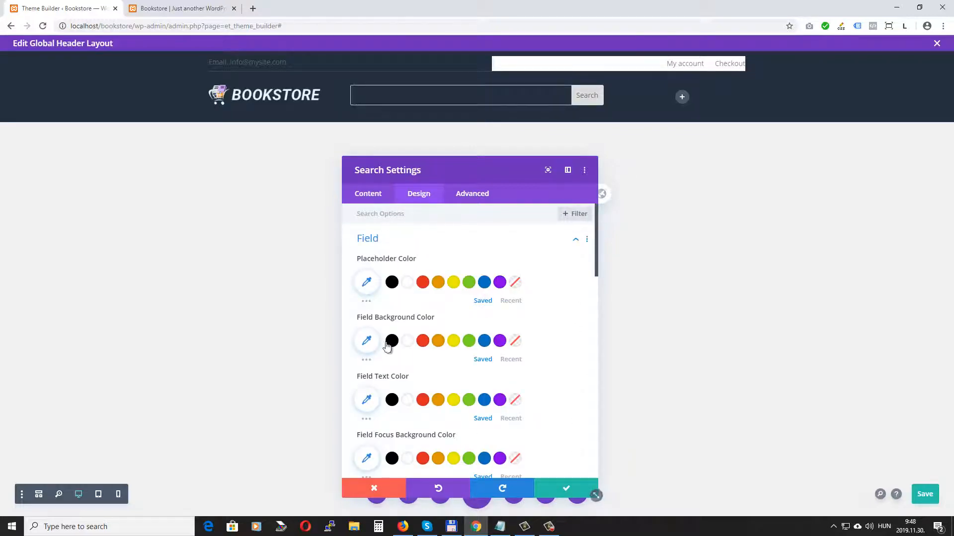
{"action": "left_click", "coordinate": [407, 341]}
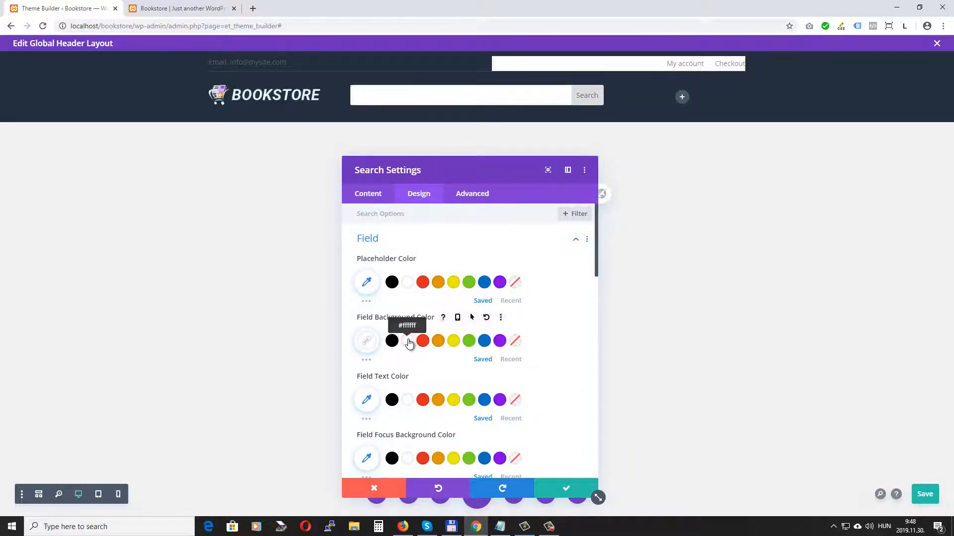
Step: Style the search button with white, uppercase, 13px text and #ef8f61 colour, then save
{"action": "scroll", "coordinate": [549, 270], "scroll_direction": "down", "scroll_amount": 5}
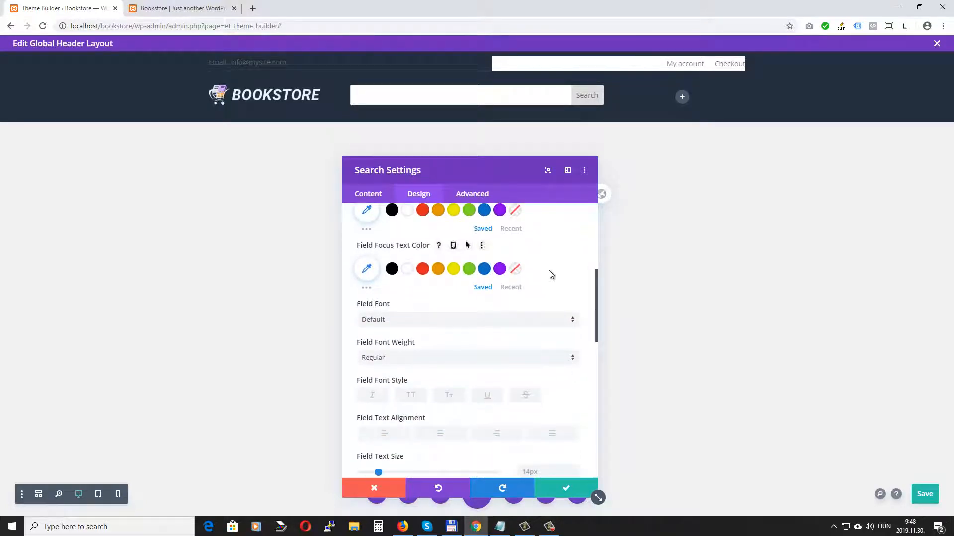
{"action": "scroll", "coordinate": [549, 270], "scroll_direction": "down", "scroll_amount": 4}
{"action": "scroll", "coordinate": [550, 272], "scroll_direction": "down", "scroll_amount": 5}
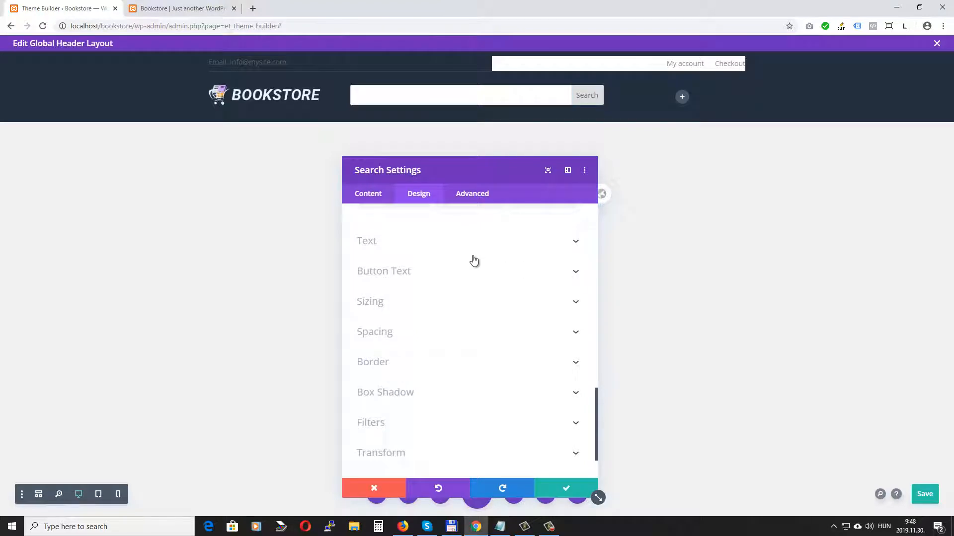
{"action": "left_click", "coordinate": [412, 270]}
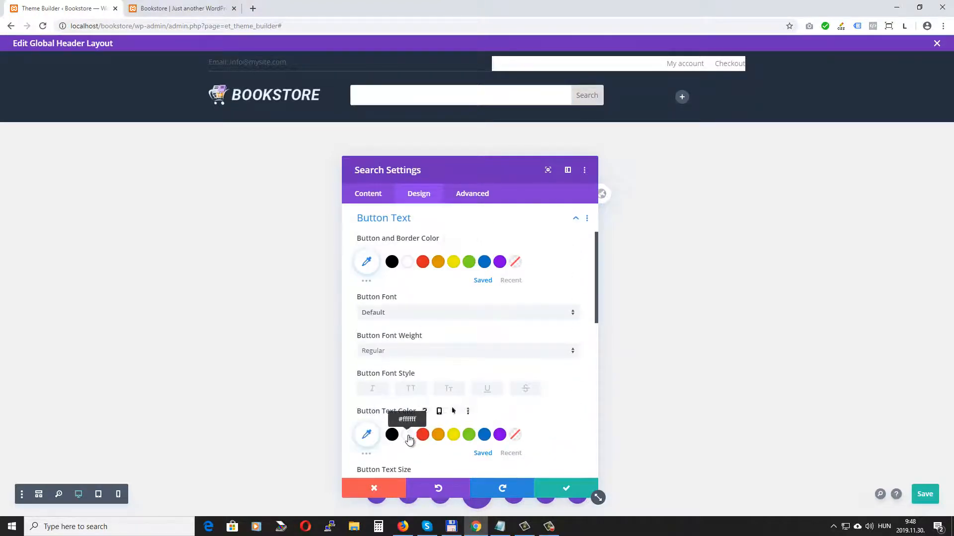
{"action": "left_click", "coordinate": [412, 435]}
{"action": "left_click", "coordinate": [366, 262]}
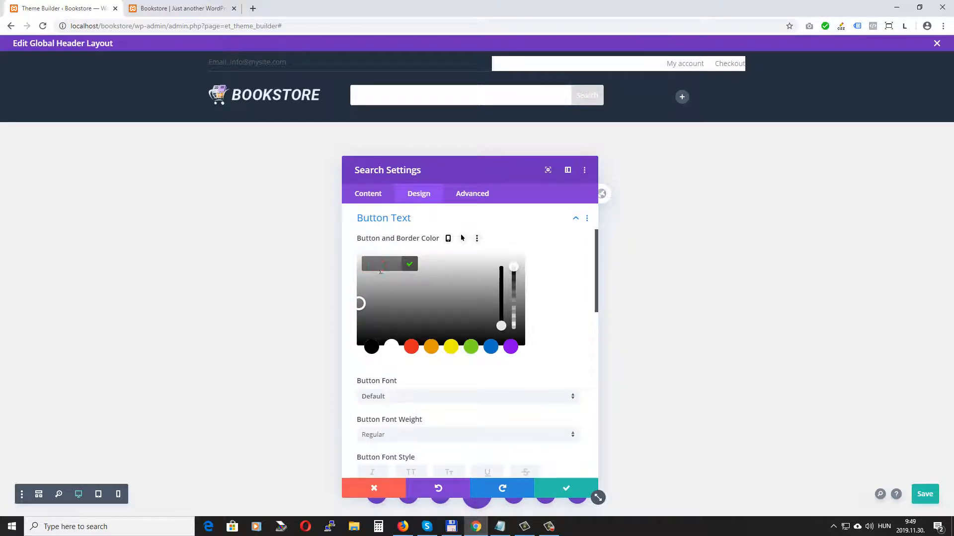
{"action": "type", "text": "ef8"}
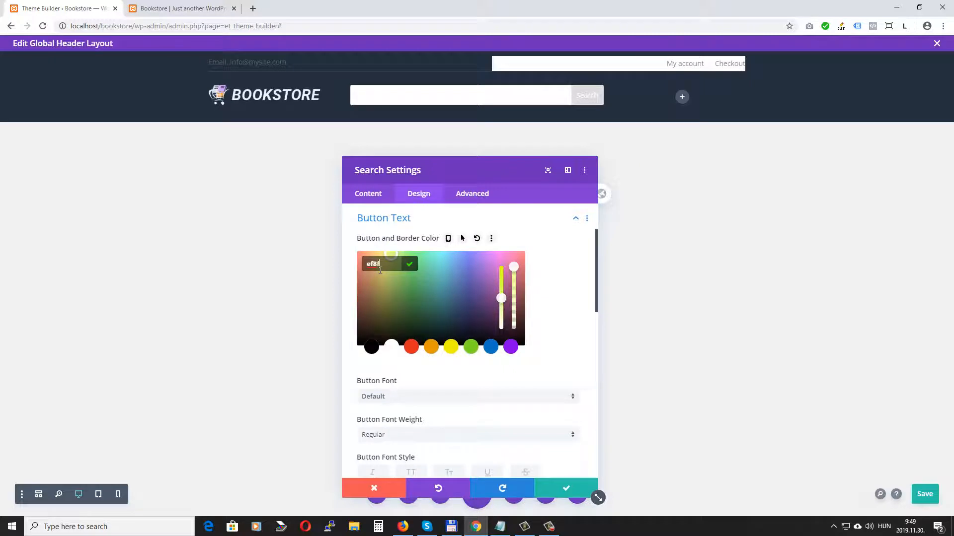
{"action": "type", "text": "f61"}
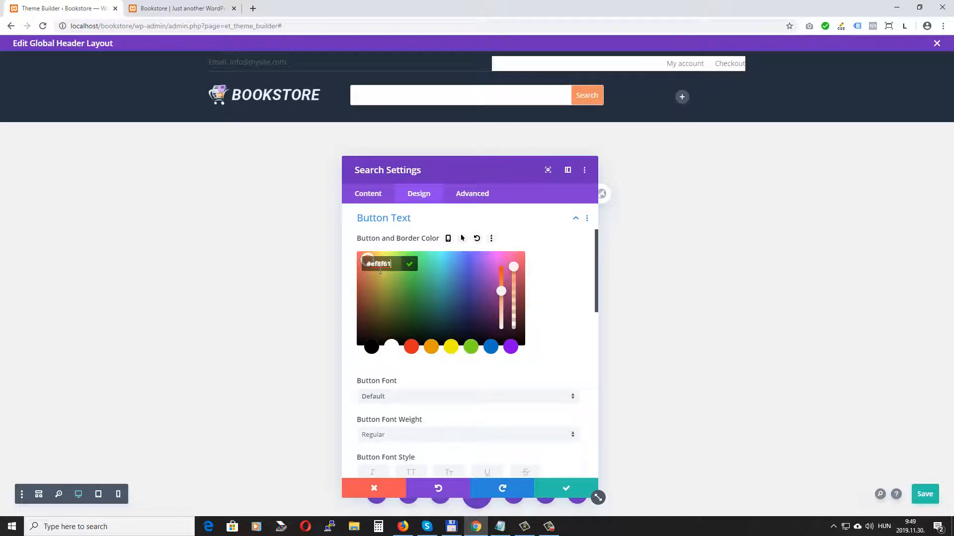
{"action": "scroll", "coordinate": [407, 367], "scroll_direction": "down", "scroll_amount": 2}
{"action": "left_click", "coordinate": [410, 373]}
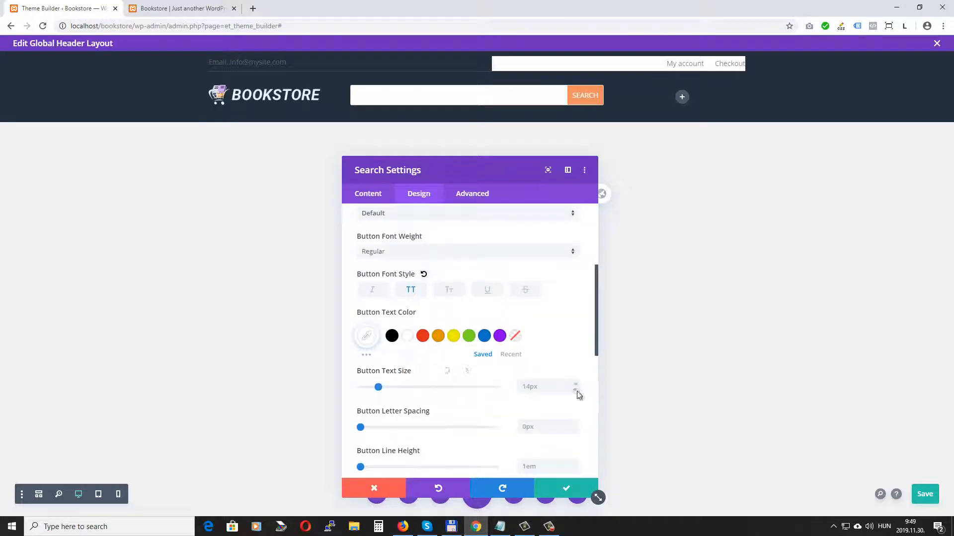
{"action": "left_click", "coordinate": [576, 391]}
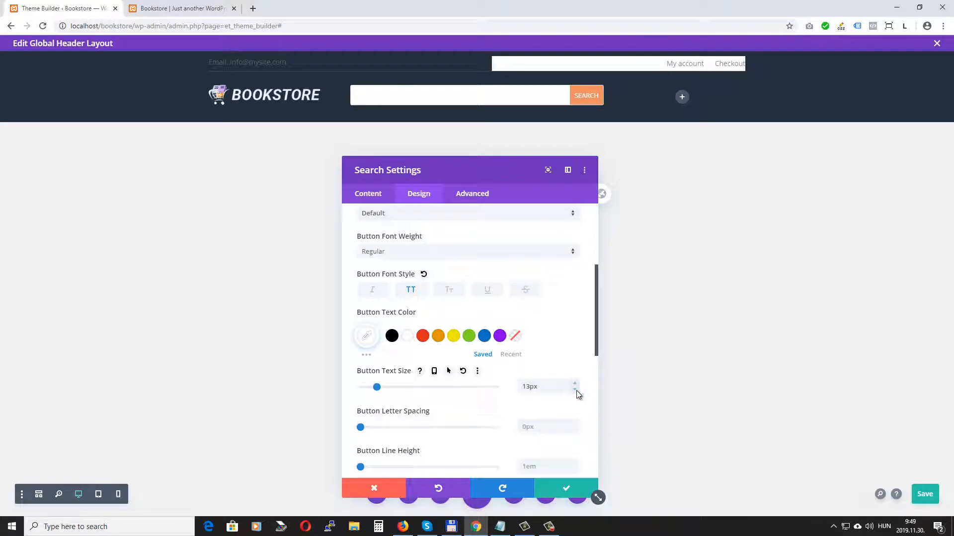
{"action": "left_click", "coordinate": [570, 490]}
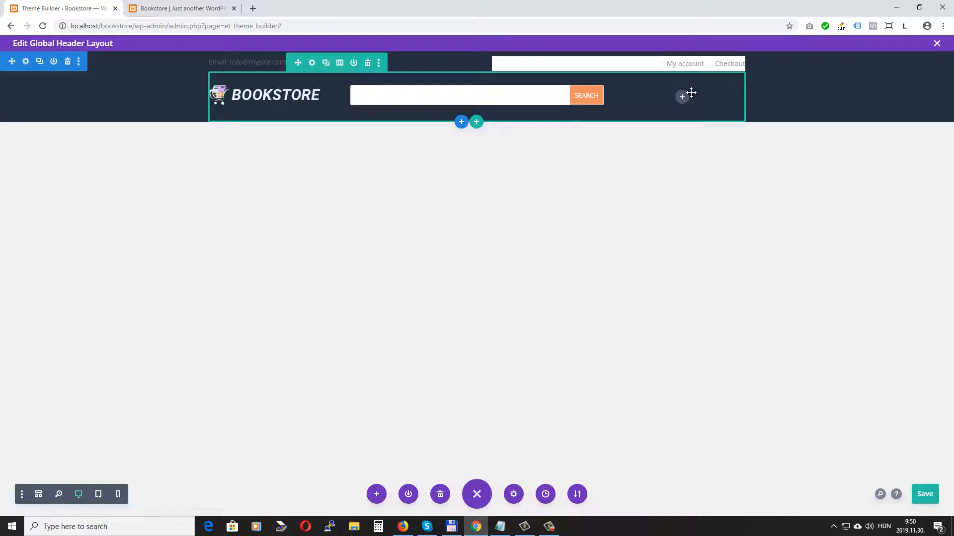
Step: Save the header layout and dismiss the module picker without adding anything
{"action": "key", "text": "ctrl+s"}
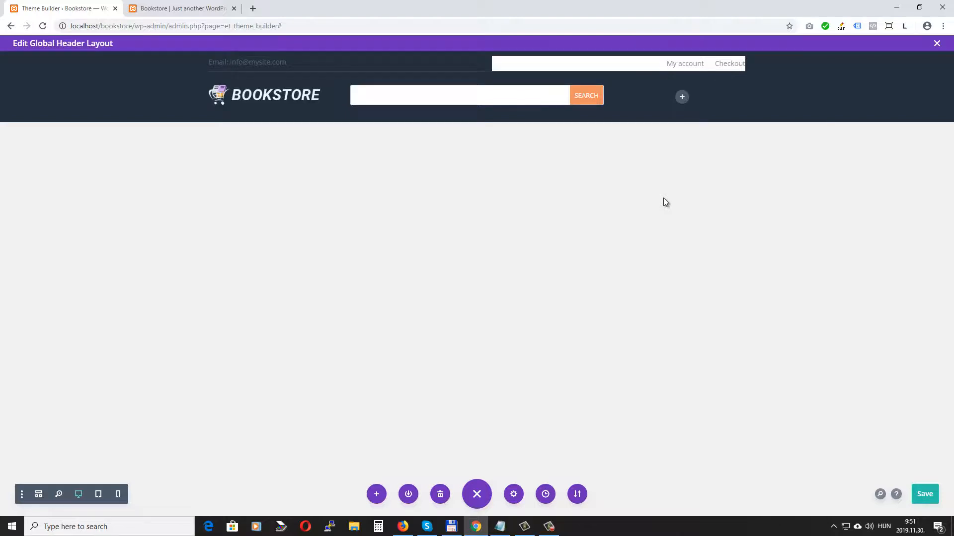
{"action": "scroll", "coordinate": [664, 398], "scroll_direction": "down", "scroll_amount": 3}
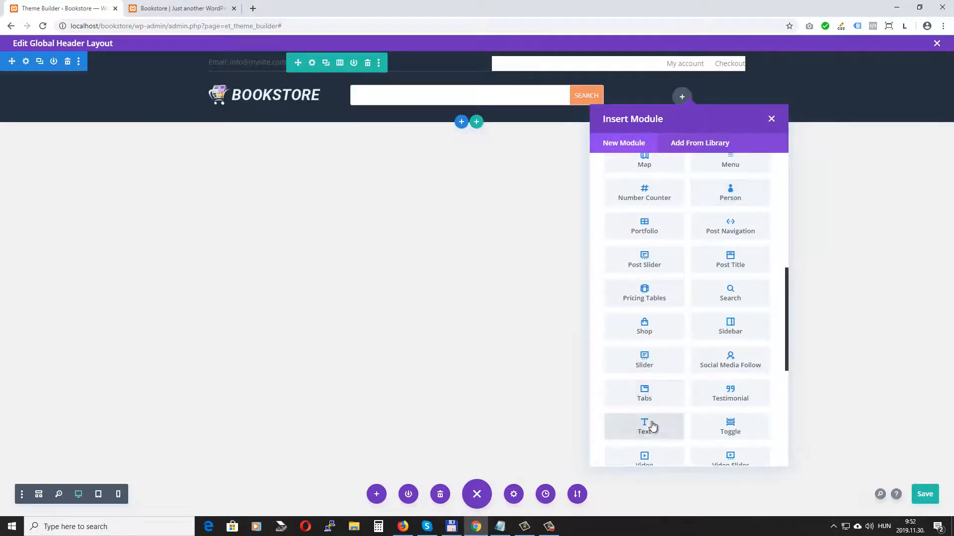
{"action": "scroll", "coordinate": [652, 422], "scroll_direction": "up", "scroll_amount": 3}
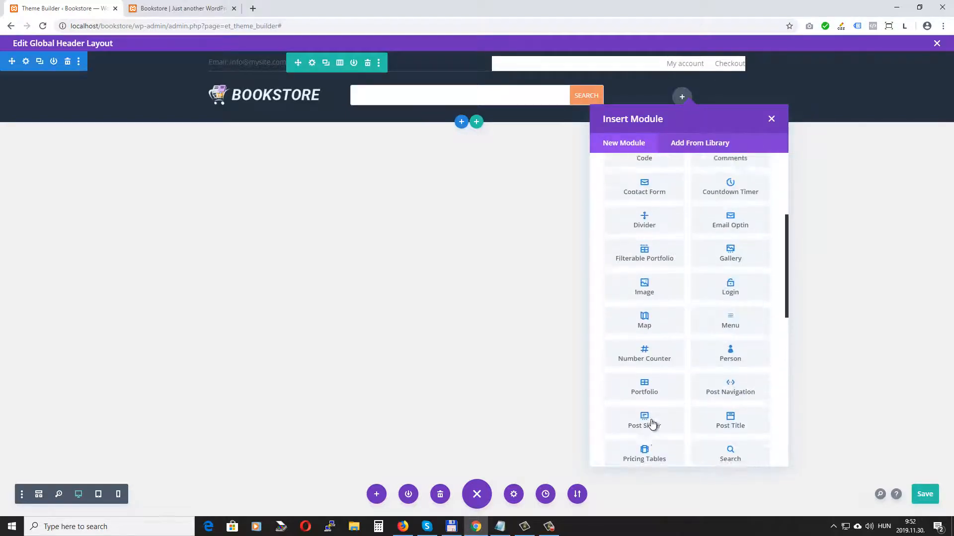
{"action": "scroll", "coordinate": [651, 422], "scroll_direction": "up", "scroll_amount": 5}
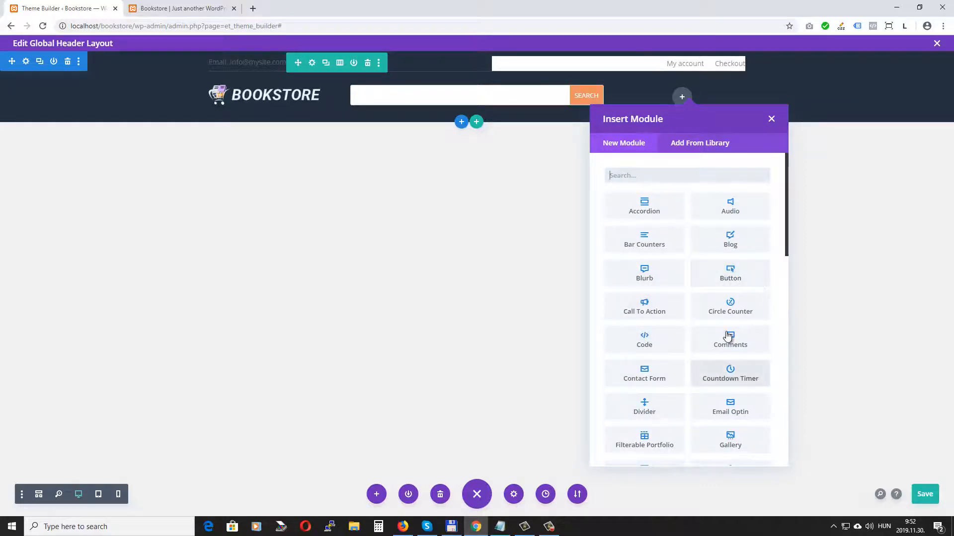
{"action": "scroll", "coordinate": [728, 336], "scroll_direction": "down", "scroll_amount": 2}
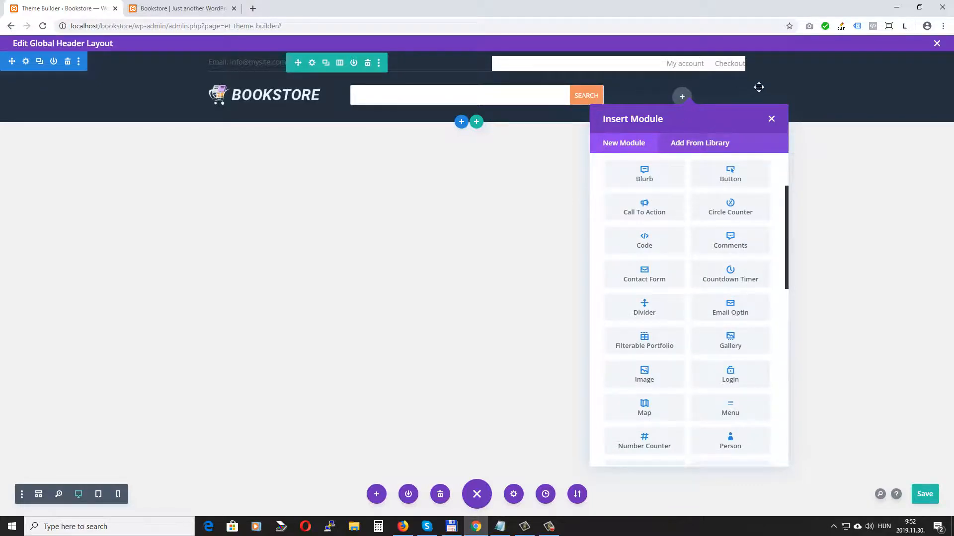
{"action": "left_click", "coordinate": [772, 121]}
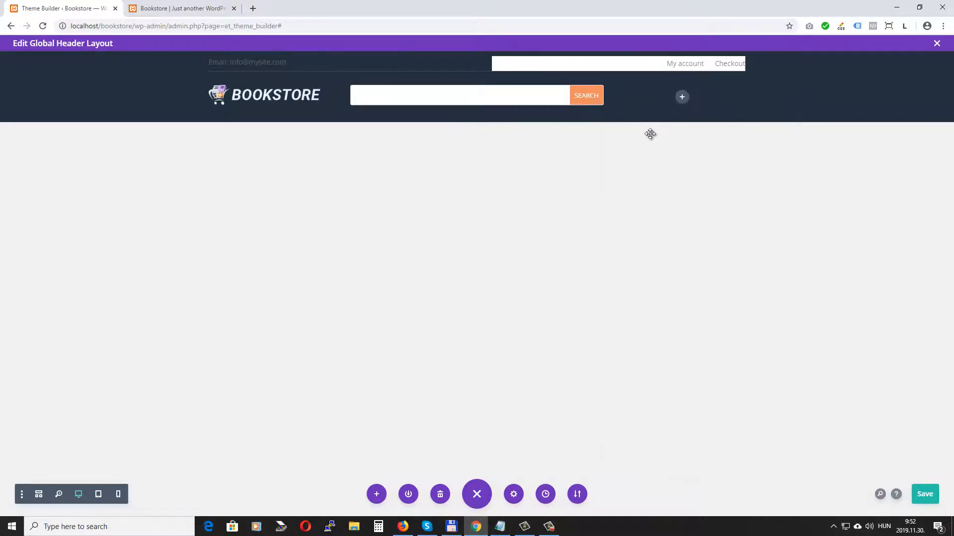
Step: Add a Code module containing [bc_cart_icon id=73] to the logo row's right column
{"action": "left_click", "coordinate": [681, 97]}
{"action": "scroll", "coordinate": [654, 301], "scroll_direction": "down", "scroll_amount": 1}
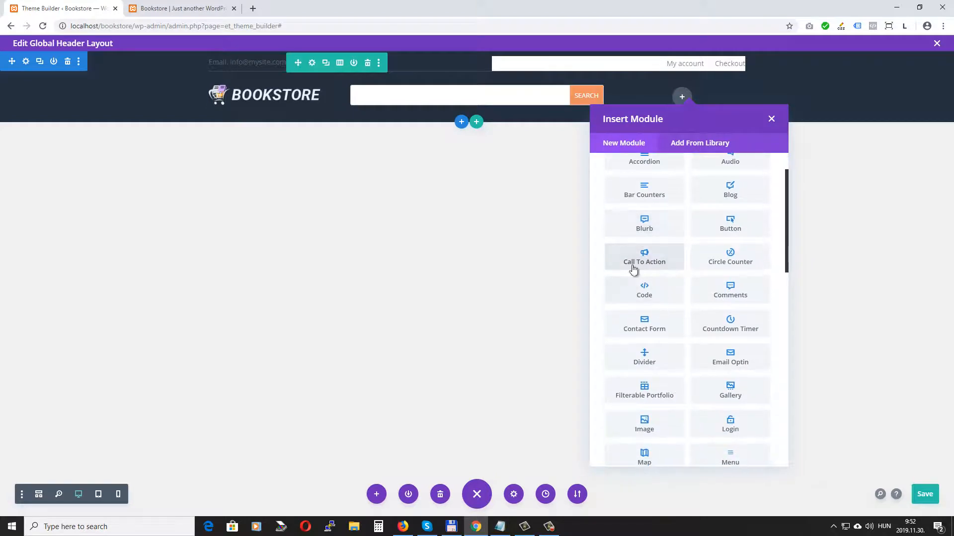
{"action": "left_click", "coordinate": [651, 288]}
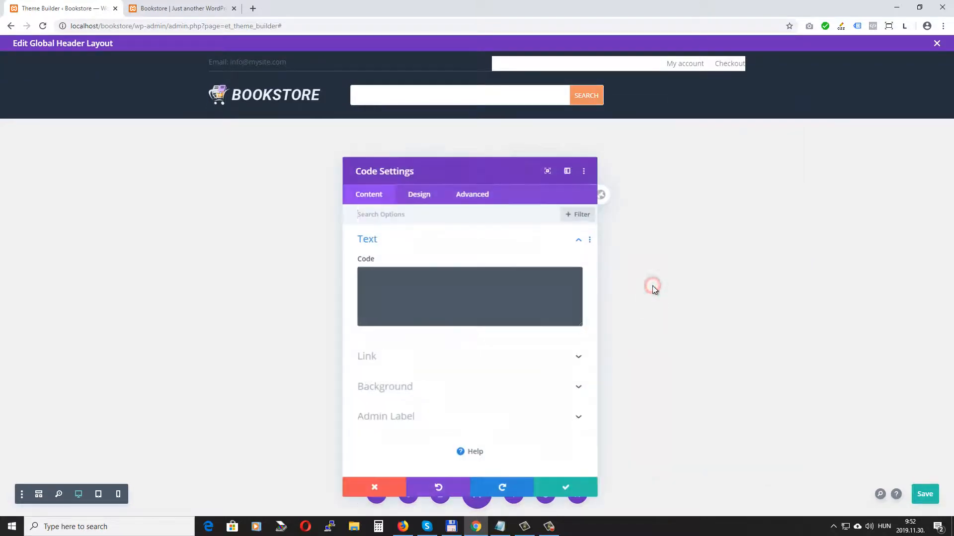
{"action": "left_click", "coordinate": [375, 274]}
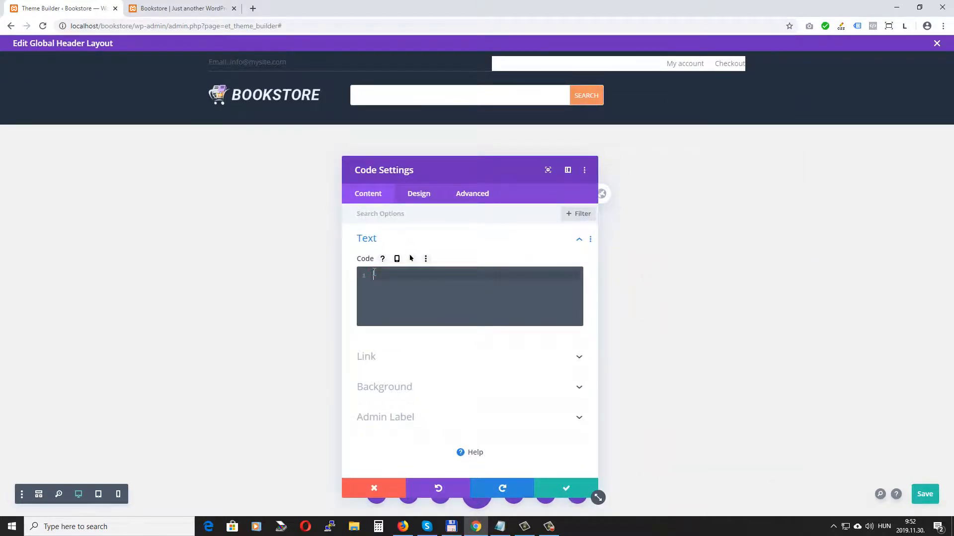
{"action": "type", "text": "[bc_cart_icon id=73]"}
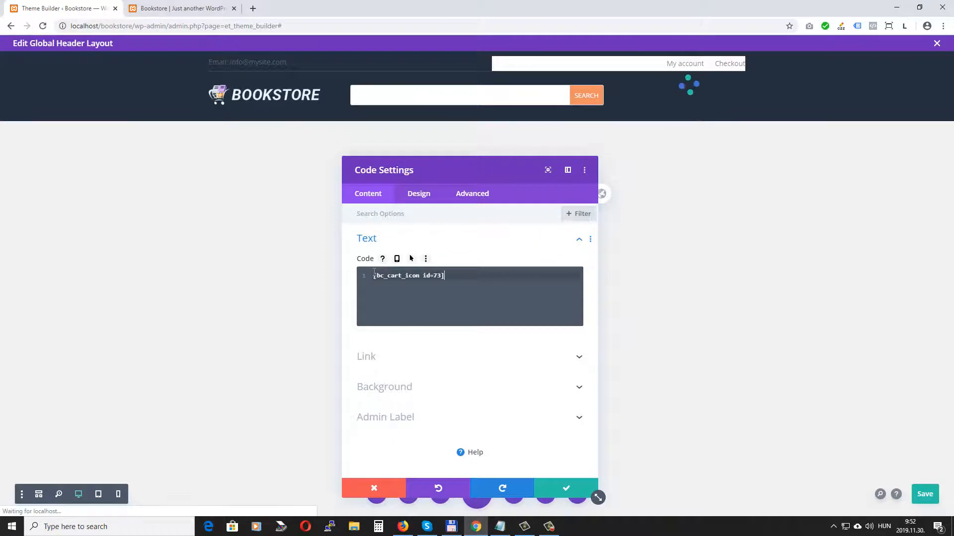
{"action": "left_click", "coordinate": [567, 489]}
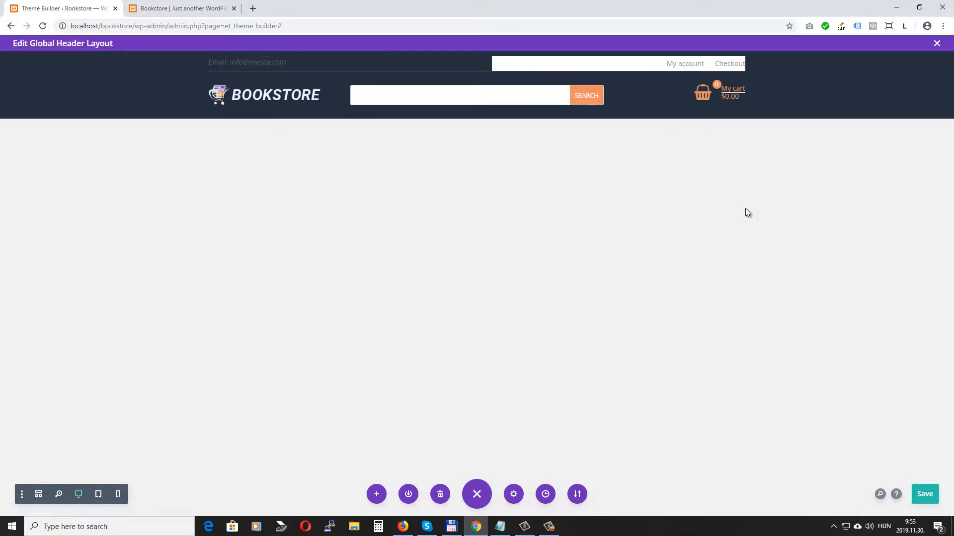
Step: Save, then set the top-bar email Text module's text colour to white #ffffff via Wireframe View
{"action": "key", "text": "ctrl+s"}
{"action": "left_click", "coordinate": [39, 494]}
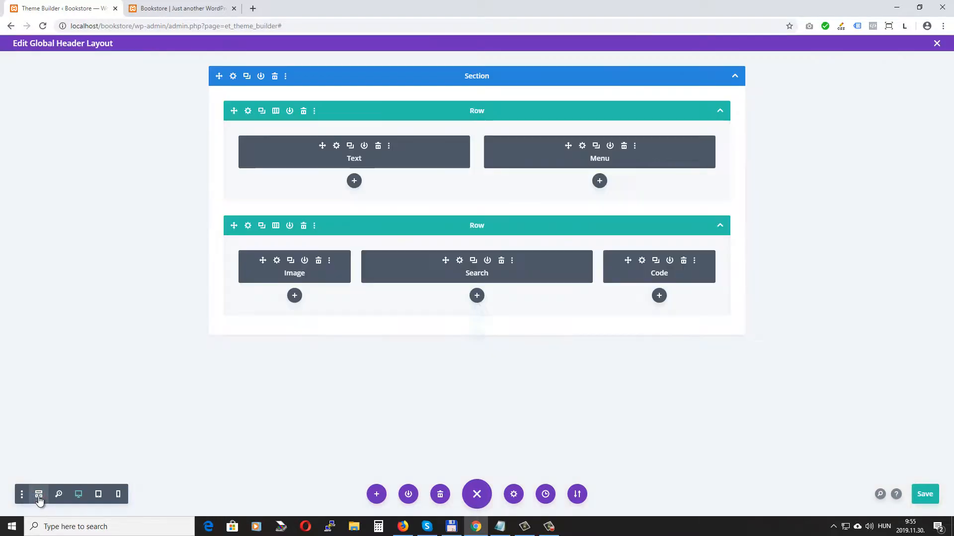
{"action": "left_click", "coordinate": [337, 146]}
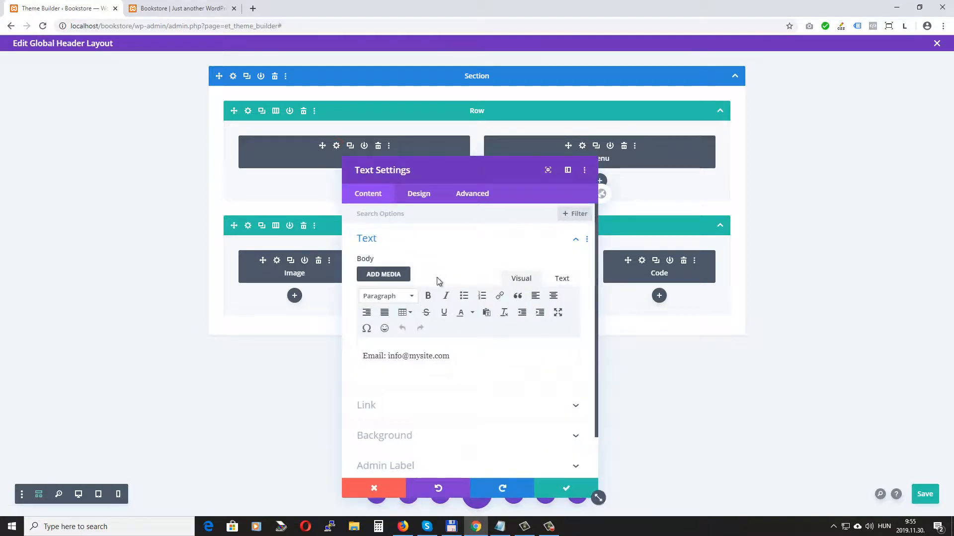
{"action": "left_click", "coordinate": [419, 195]}
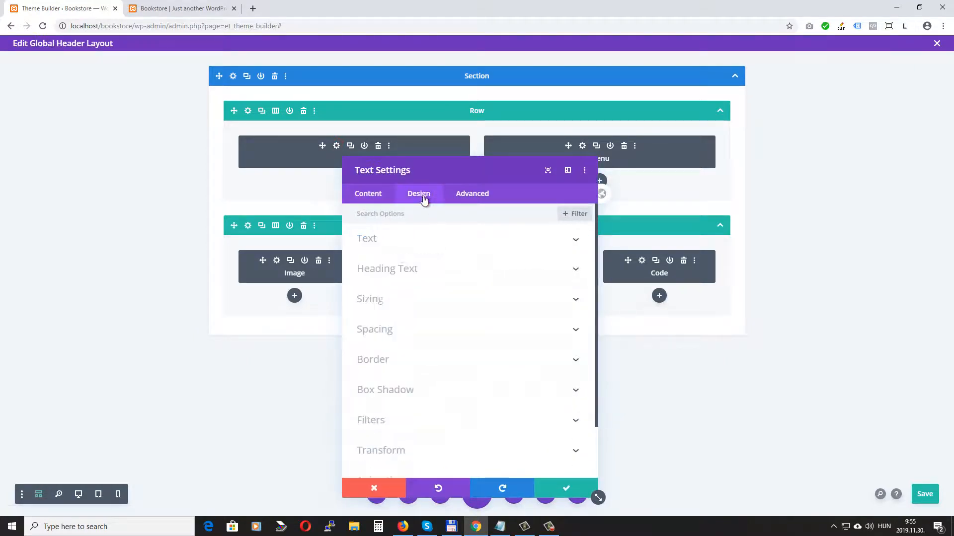
{"action": "left_click", "coordinate": [412, 244]}
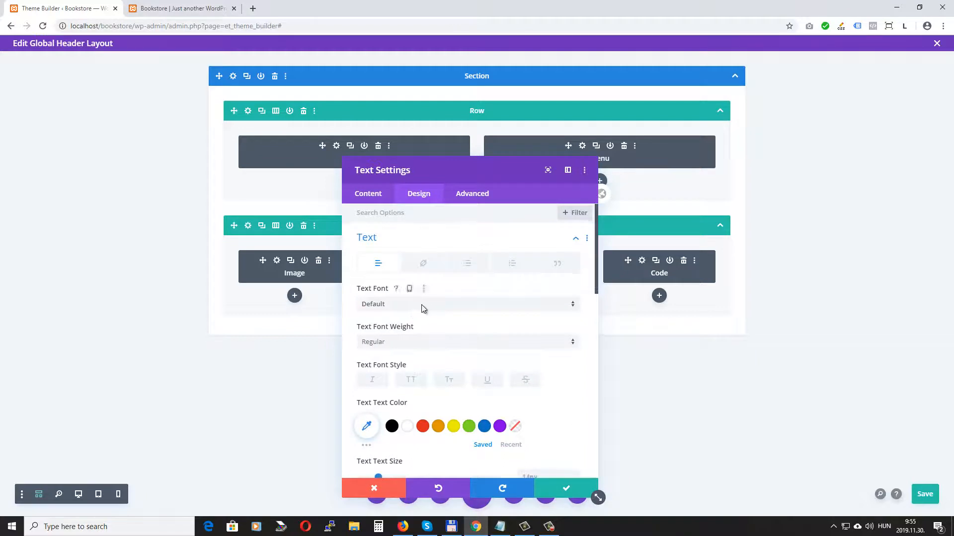
{"action": "scroll", "coordinate": [423, 309], "scroll_direction": "down", "scroll_amount": 1}
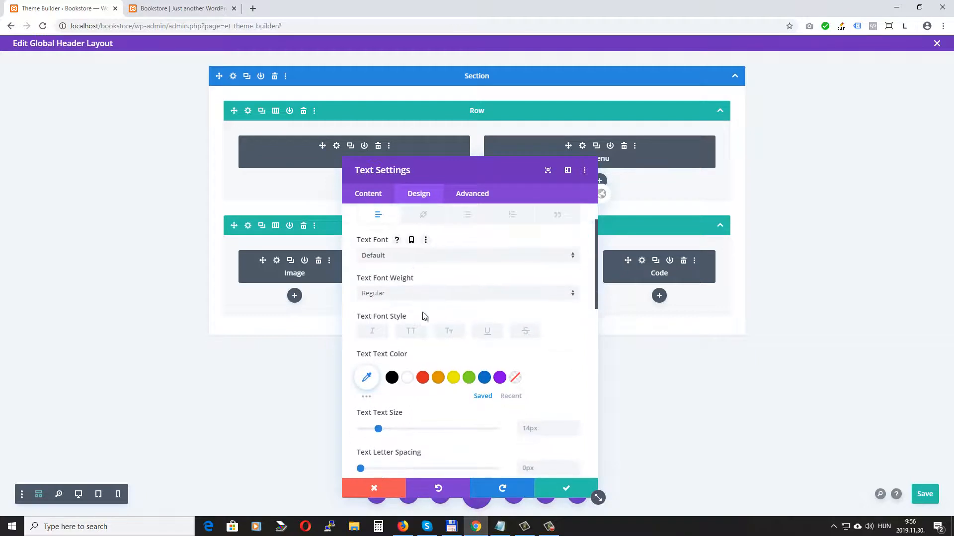
{"action": "left_click", "coordinate": [407, 379]}
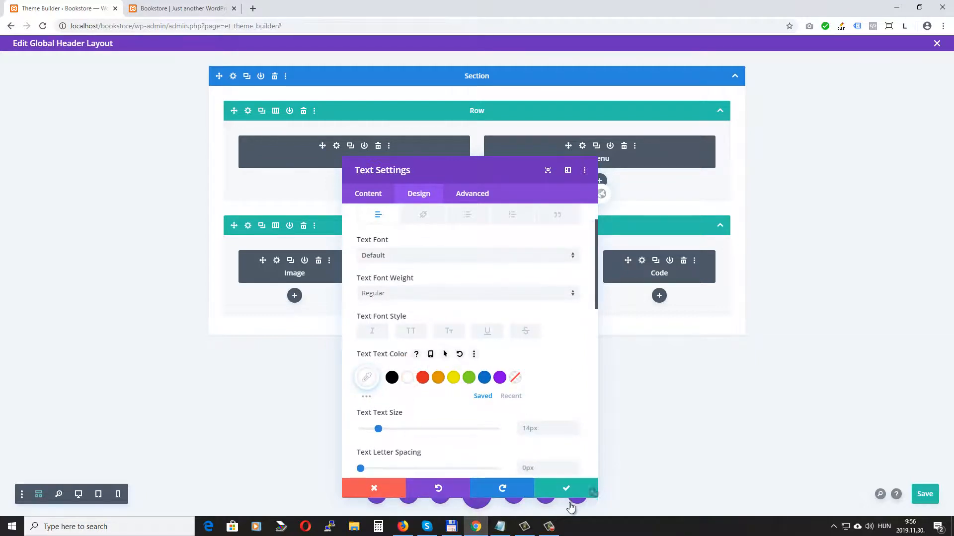
{"action": "left_click", "coordinate": [569, 487]}
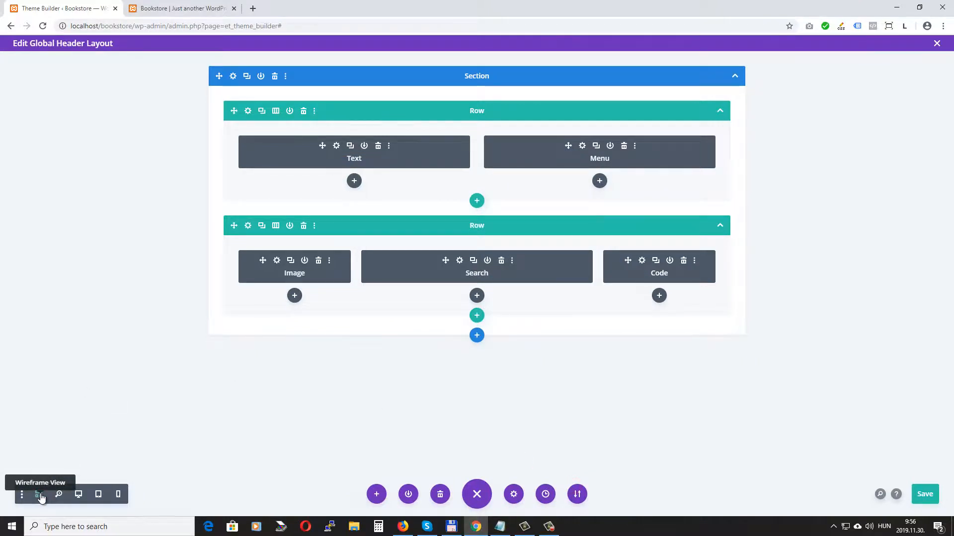
{"action": "left_click", "coordinate": [40, 495]}
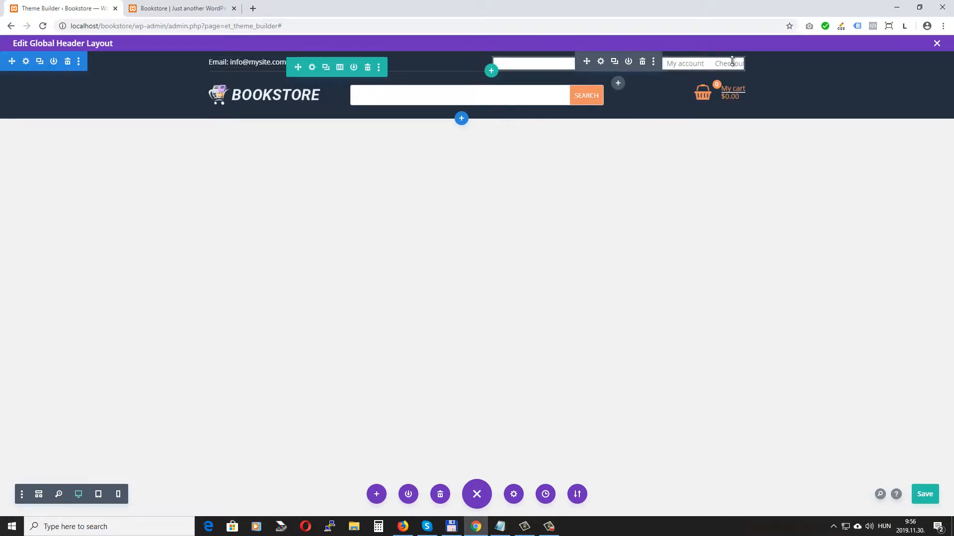
Step: Clear the top-bar menu's background, make My account and Checkout text white #ffffff, and save
{"action": "left_click", "coordinate": [600, 61]}
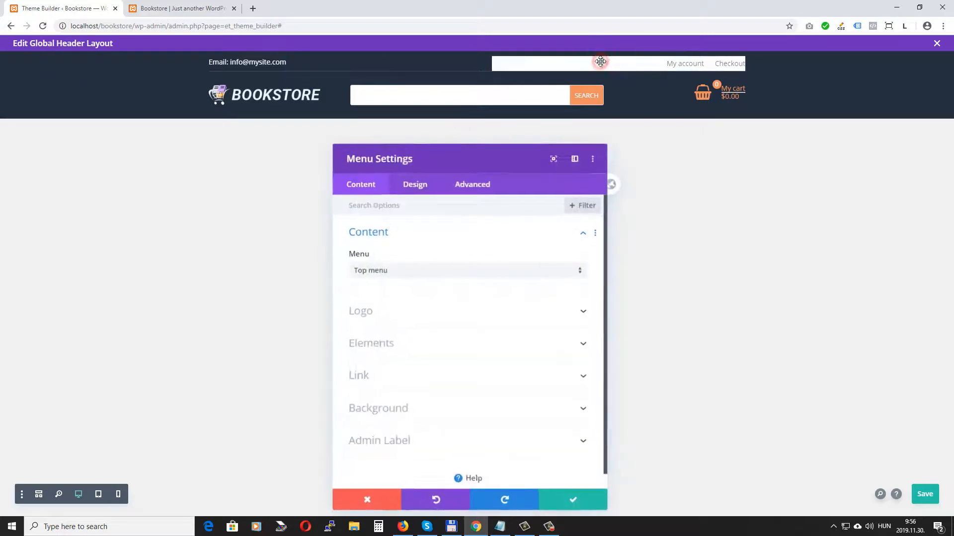
{"action": "left_click", "coordinate": [396, 402]}
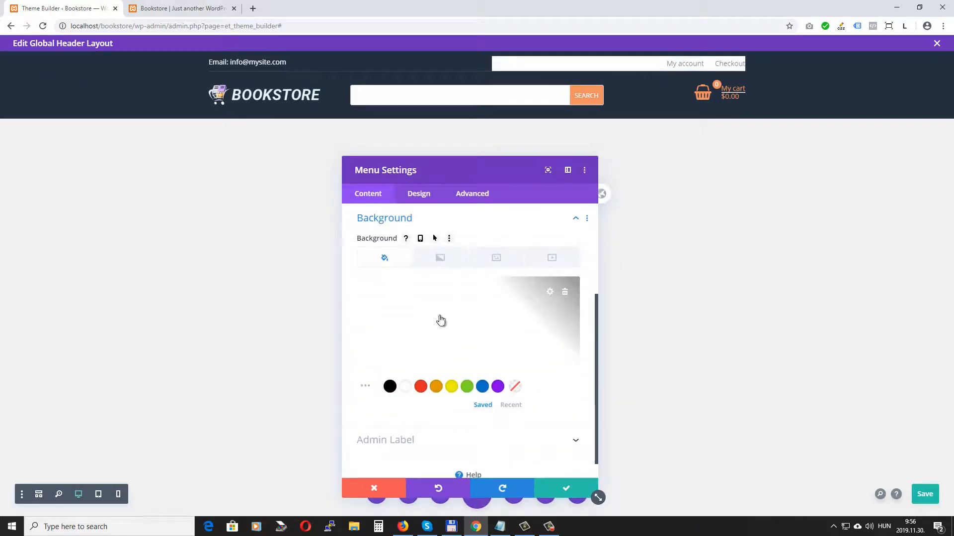
{"action": "left_click", "coordinate": [565, 293]}
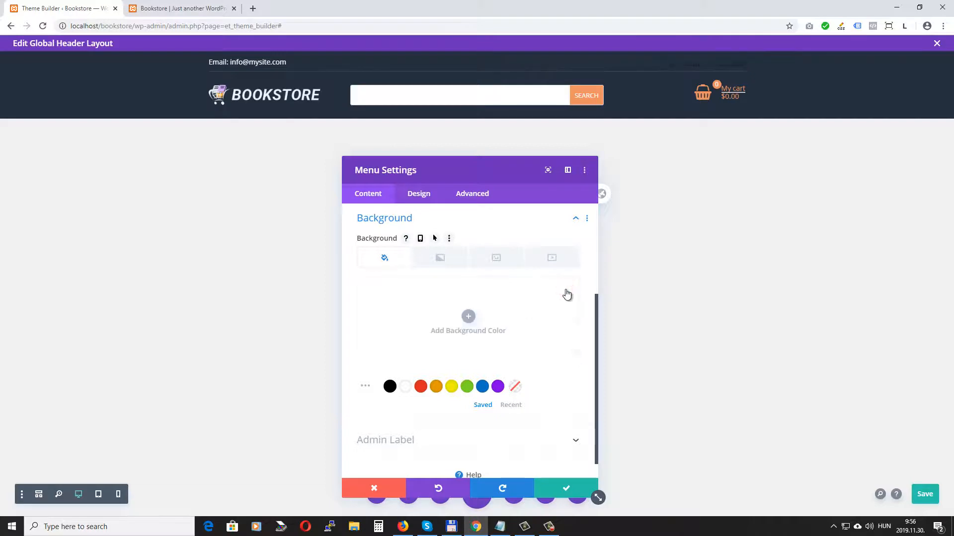
{"action": "scroll", "coordinate": [428, 358], "scroll_direction": "up", "scroll_amount": 2}
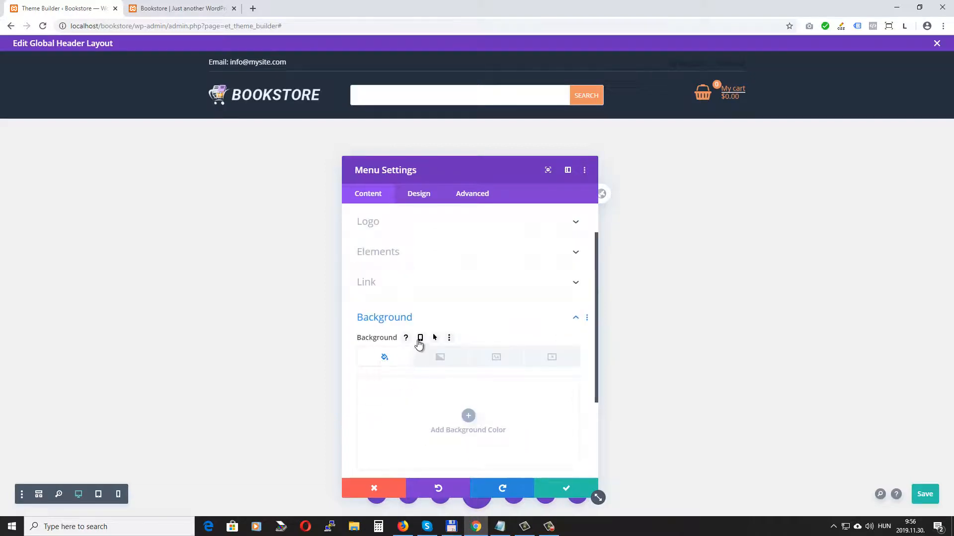
{"action": "left_click", "coordinate": [418, 194]}
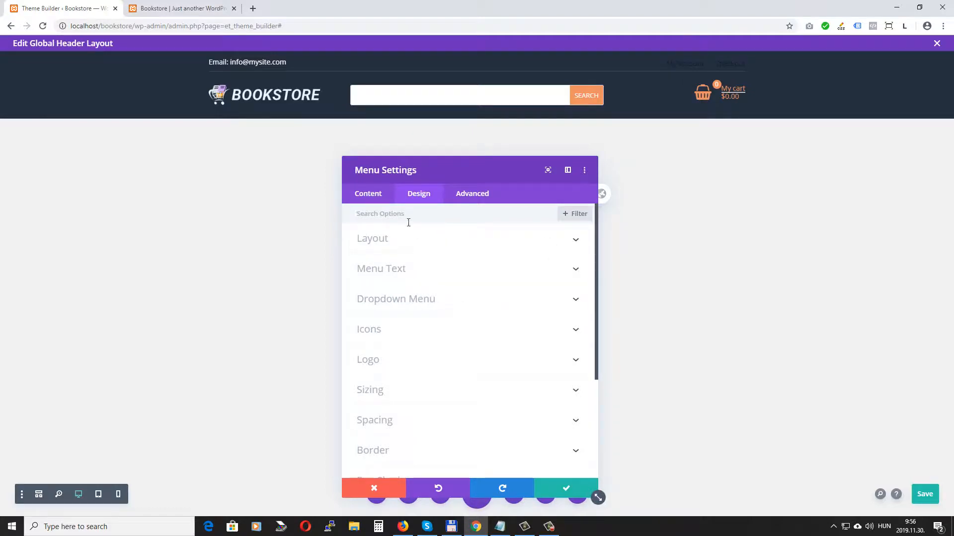
{"action": "left_click", "coordinate": [396, 269]}
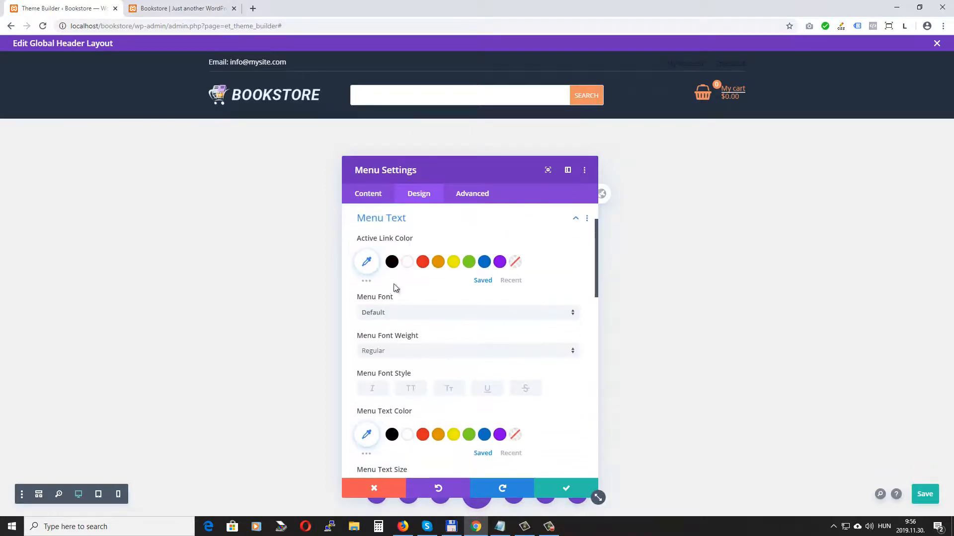
{"action": "scroll", "coordinate": [395, 288], "scroll_direction": "down", "scroll_amount": 2}
{"action": "left_click", "coordinate": [411, 336]}
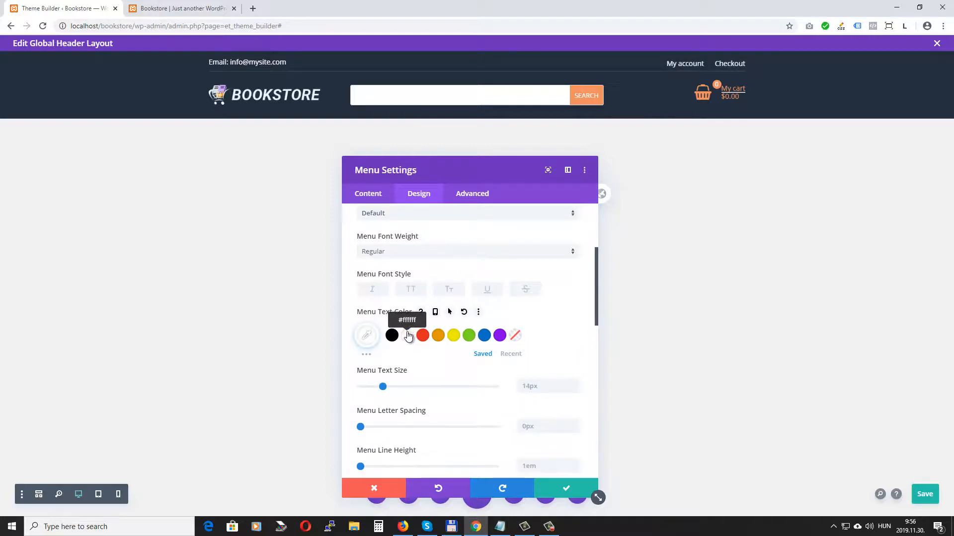
{"action": "left_click", "coordinate": [568, 492]}
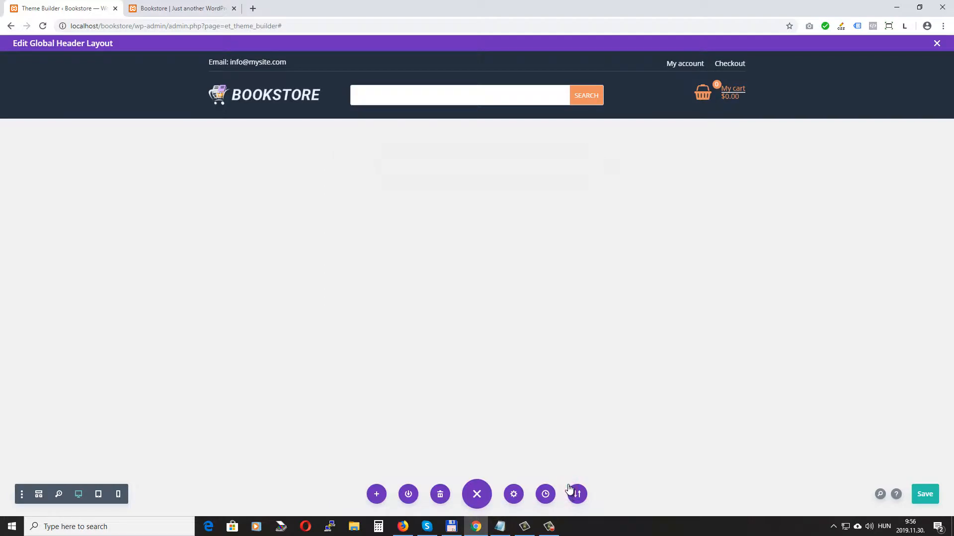
{"action": "left_click", "coordinate": [928, 493]}
Step: Reload the live homepage to check the header, then return to the header editor
{"action": "left_click", "coordinate": [176, 8]}
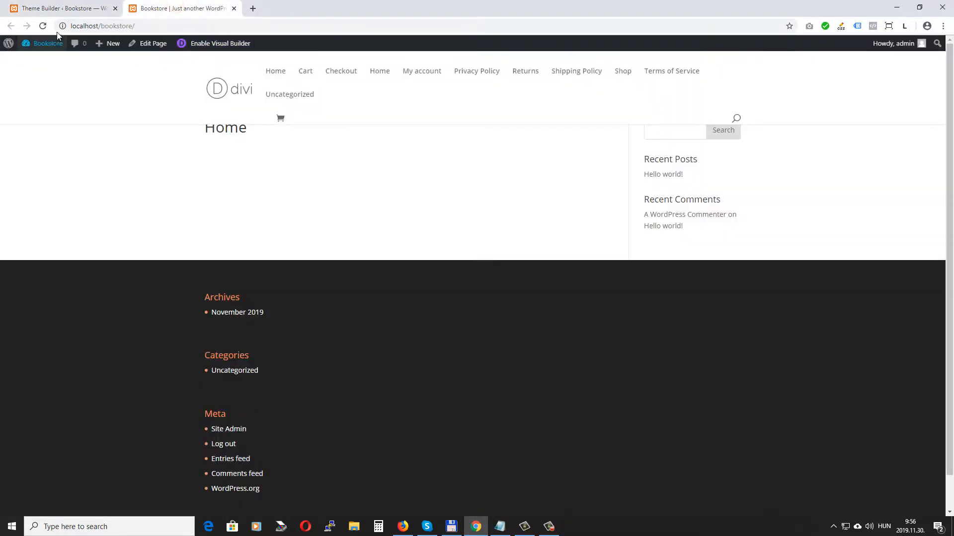
{"action": "left_click", "coordinate": [43, 27]}
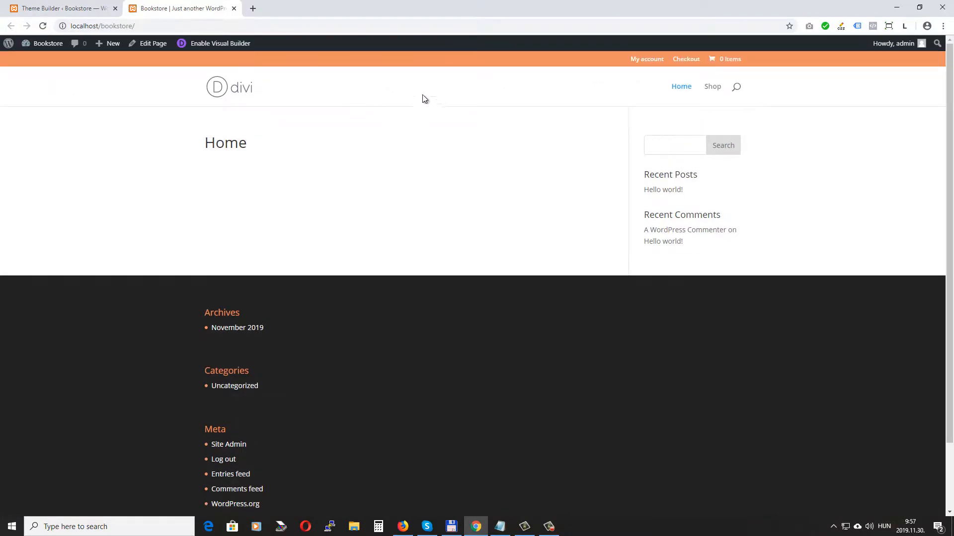
{"action": "left_click", "coordinate": [45, 5]}
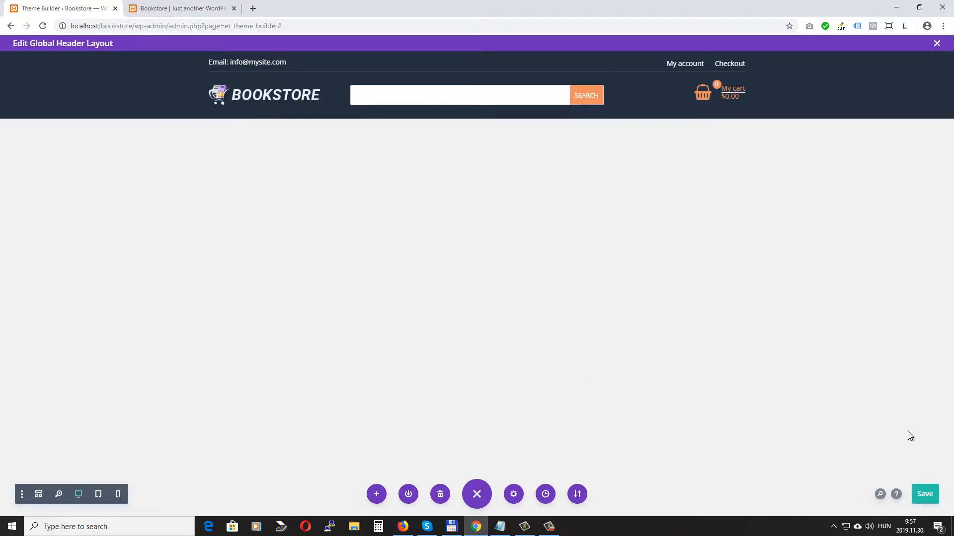
Step: Save the Theme Builder changes and reload the homepage to confirm the dark BOOKSTORE header
{"action": "left_click", "coordinate": [937, 44]}
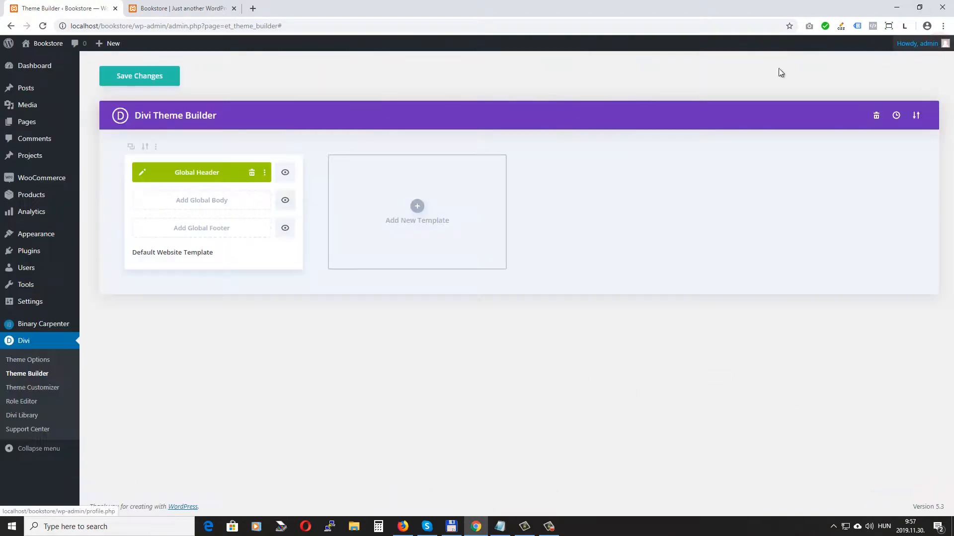
{"action": "left_click", "coordinate": [139, 77]}
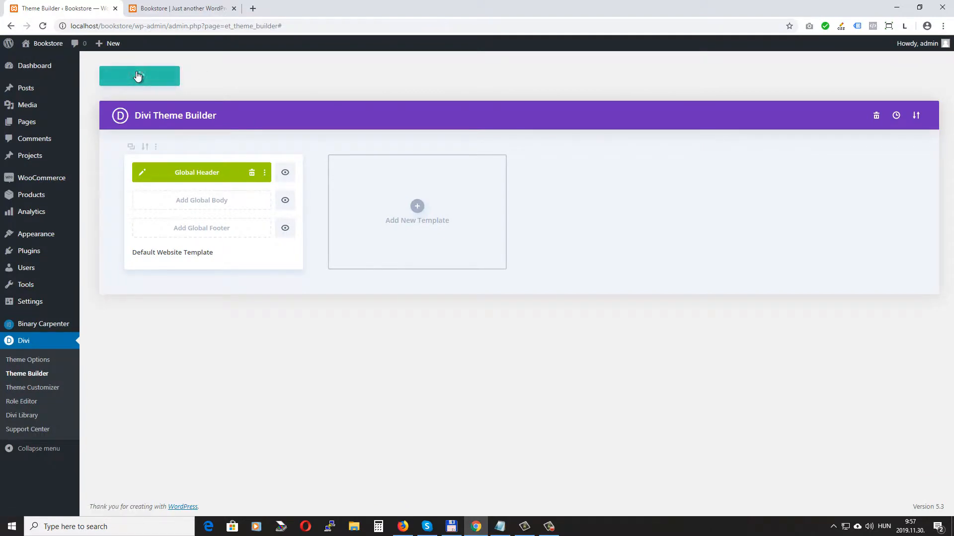
{"action": "left_click", "coordinate": [190, 9]}
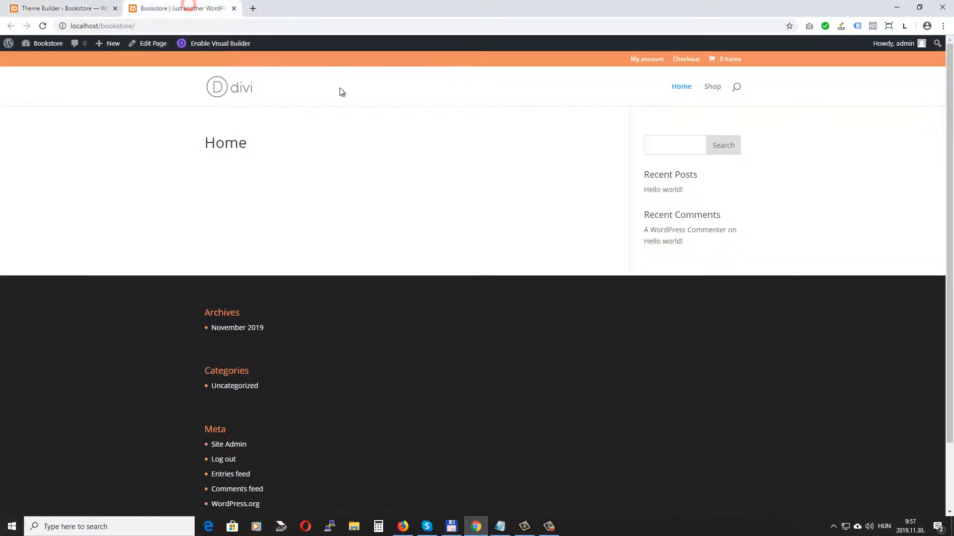
{"action": "left_click", "coordinate": [39, 26]}
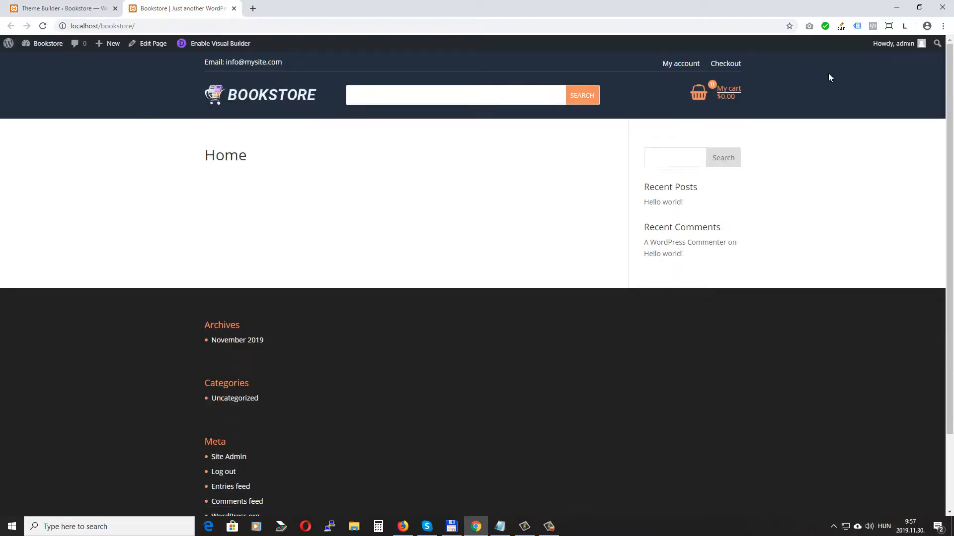
{"action": "left_click", "coordinate": [55, 9]}
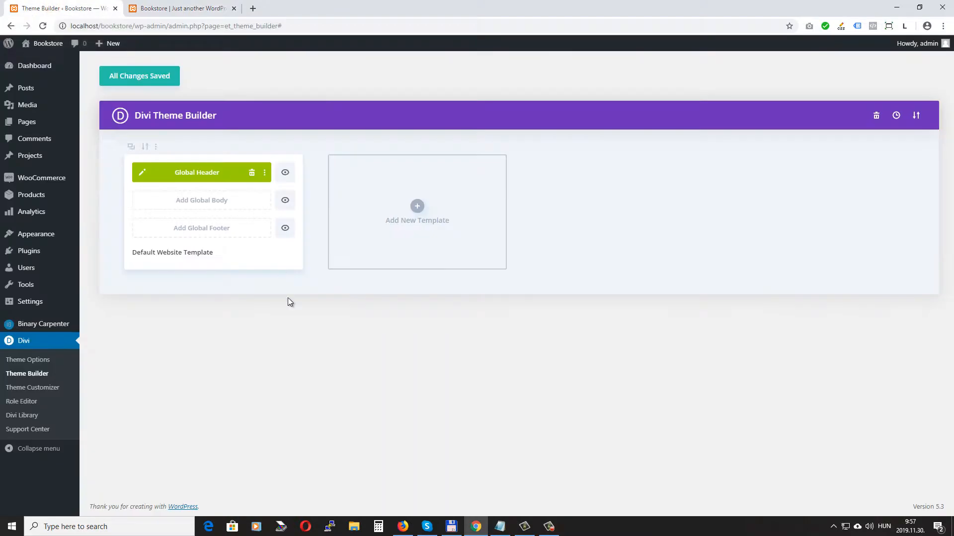
Step: Add a Regular section with a one-column row holding a default Menu module under the header
{"action": "left_click", "coordinate": [142, 173]}
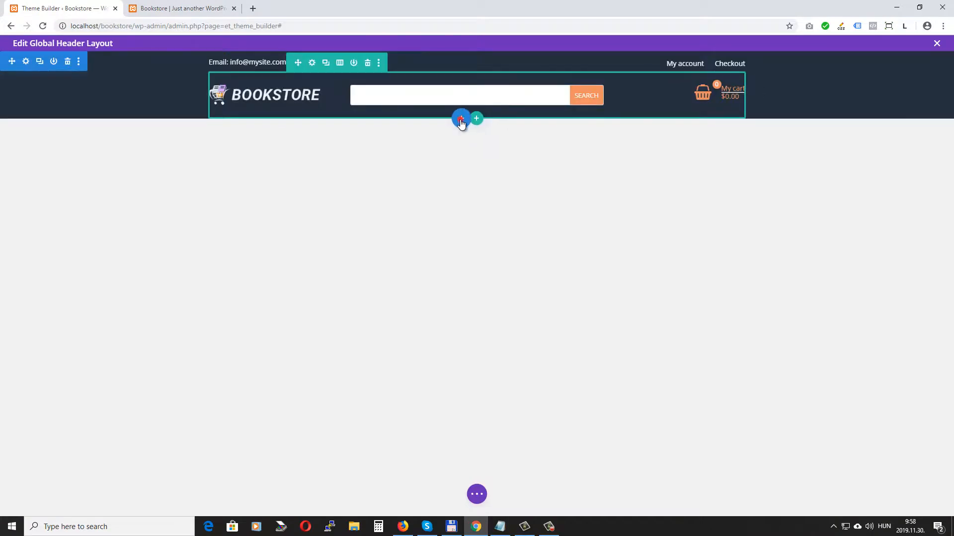
{"action": "left_click", "coordinate": [461, 119]}
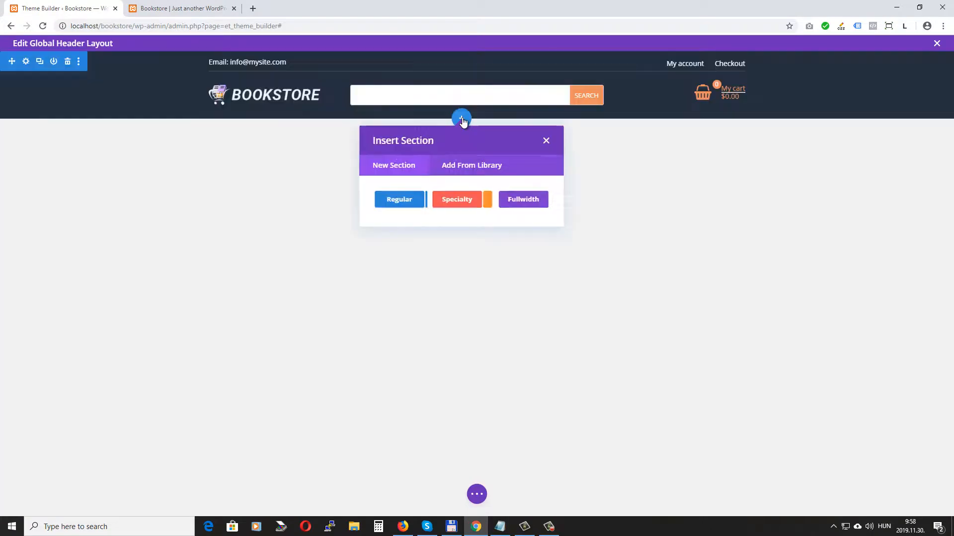
{"action": "left_click", "coordinate": [405, 198]}
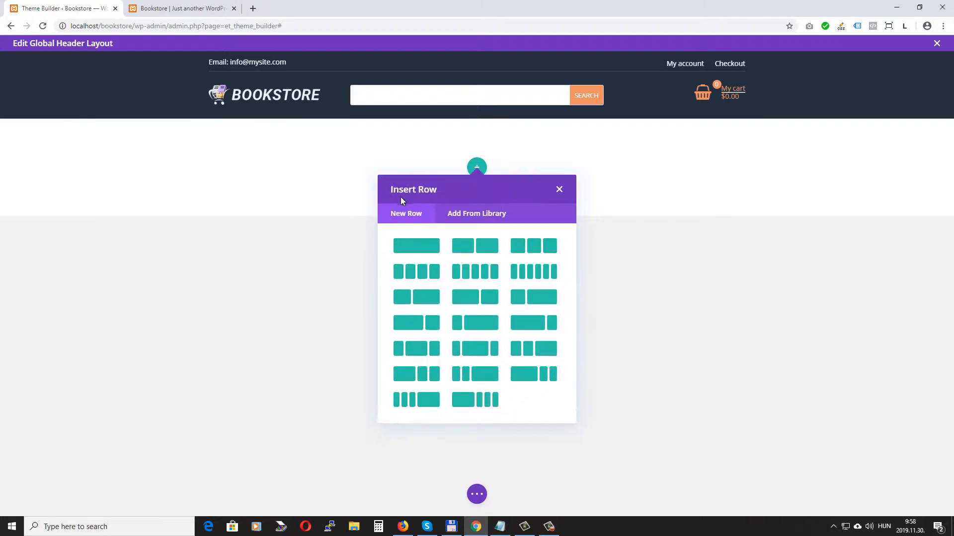
{"action": "left_click", "coordinate": [420, 245]}
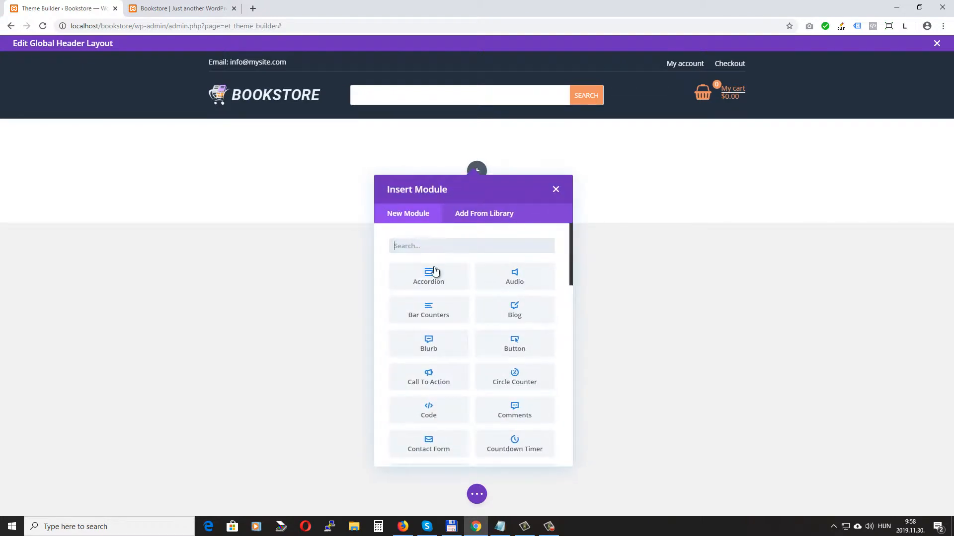
{"action": "scroll", "coordinate": [497, 347], "scroll_direction": "down", "scroll_amount": 2}
{"action": "scroll", "coordinate": [527, 346], "scroll_direction": "down", "scroll_amount": 4}
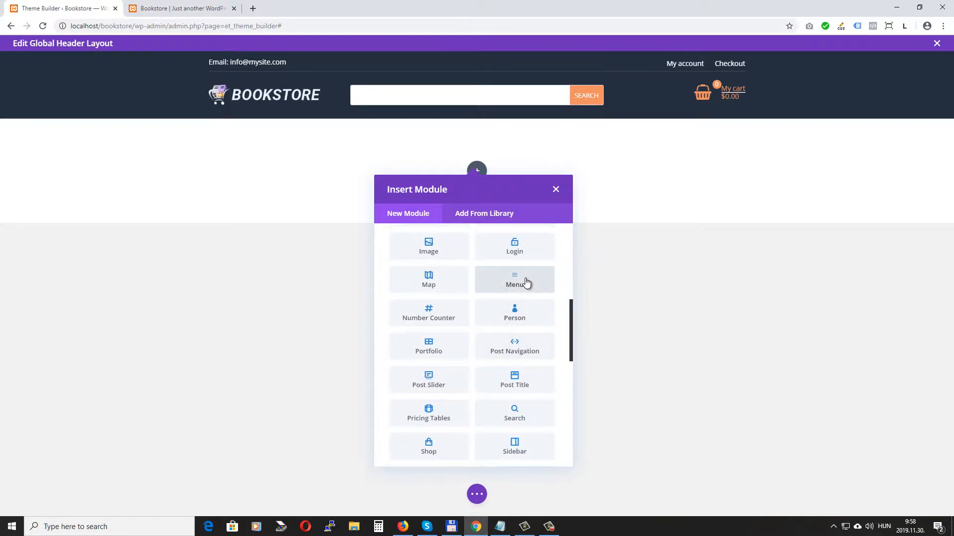
{"action": "left_click", "coordinate": [525, 283]}
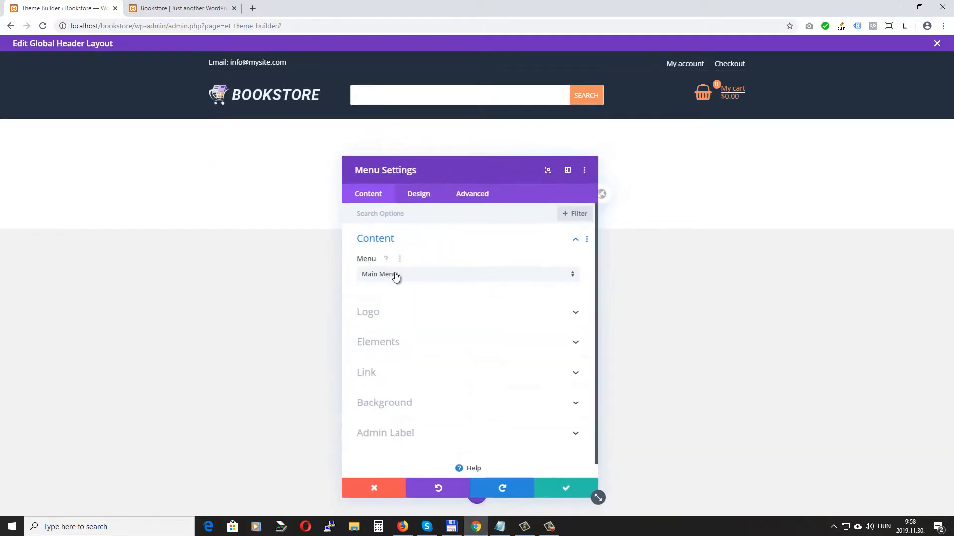
{"action": "left_click", "coordinate": [565, 489]}
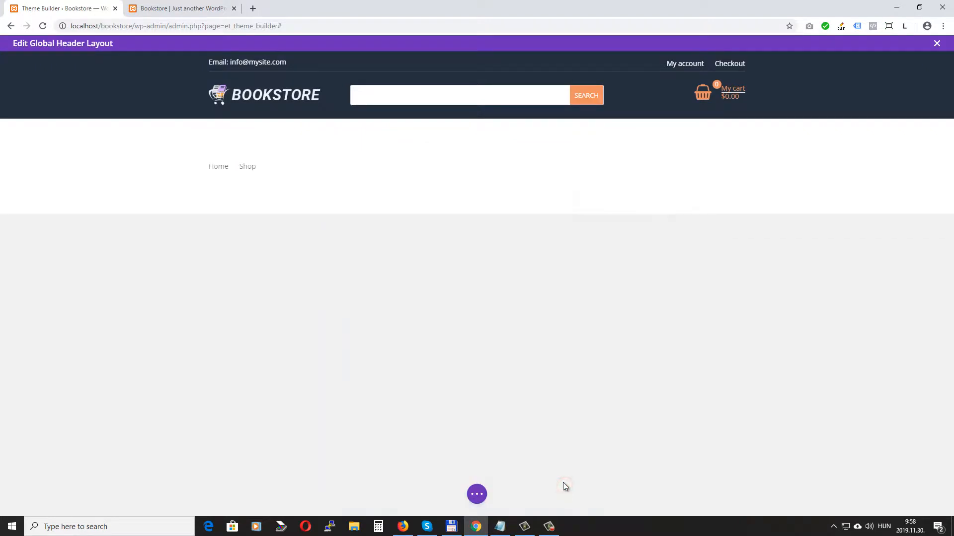
Step: Open the new section's background colour settings
{"action": "mouse_move", "coordinate": [25, 141]}
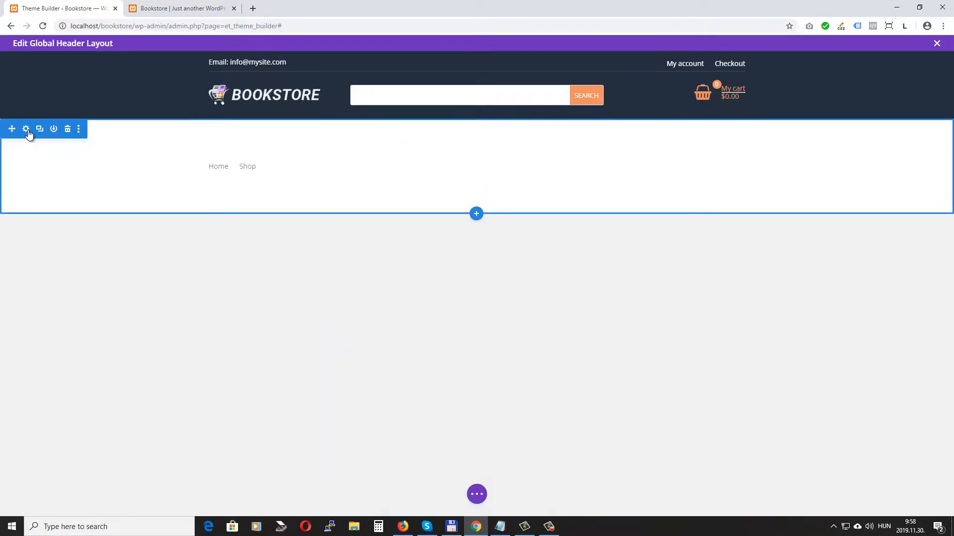
{"action": "left_click", "coordinate": [26, 129]}
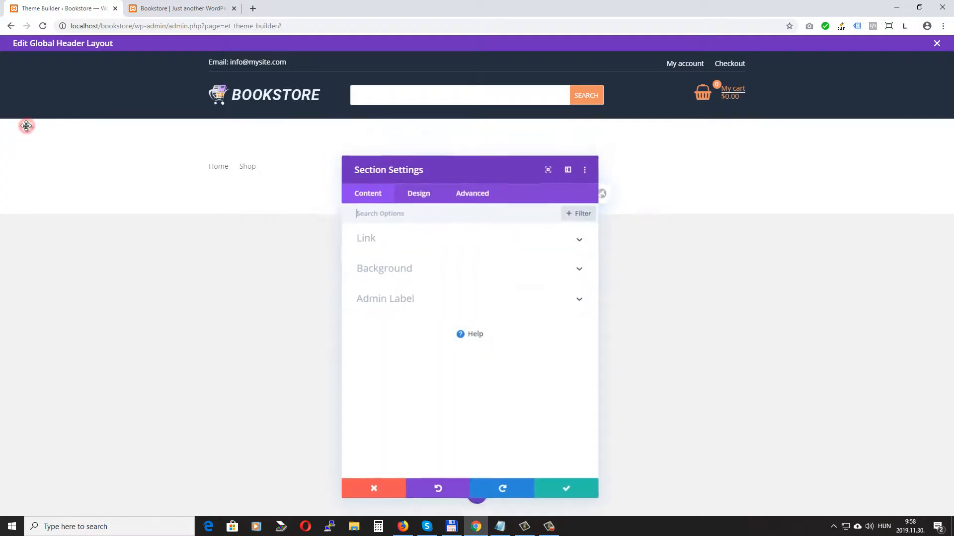
{"action": "left_click", "coordinate": [463, 269]}
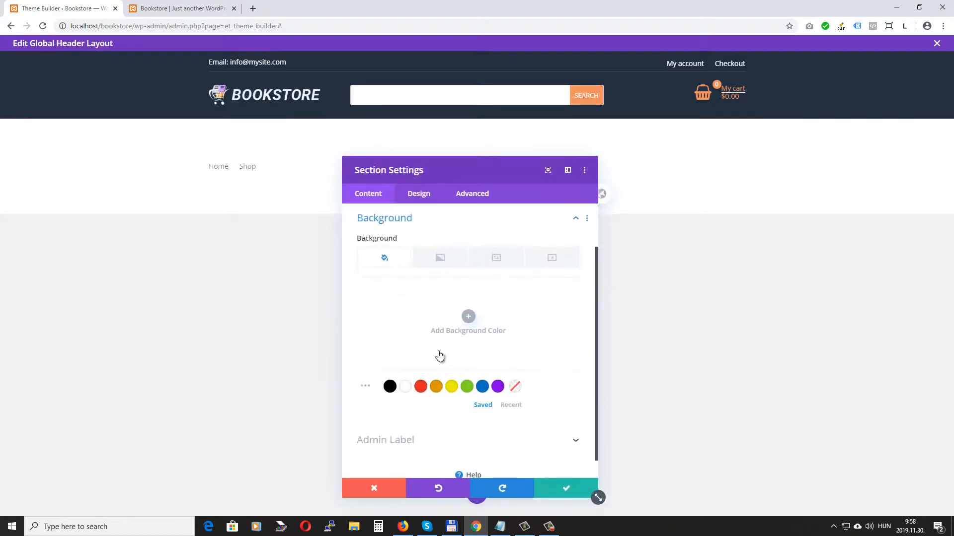
{"action": "left_click", "coordinate": [418, 332]}
Step: Set section background to hex 303d4e with 0px top and bottom padding, then open row settings
{"action": "left_click", "coordinate": [377, 282]}
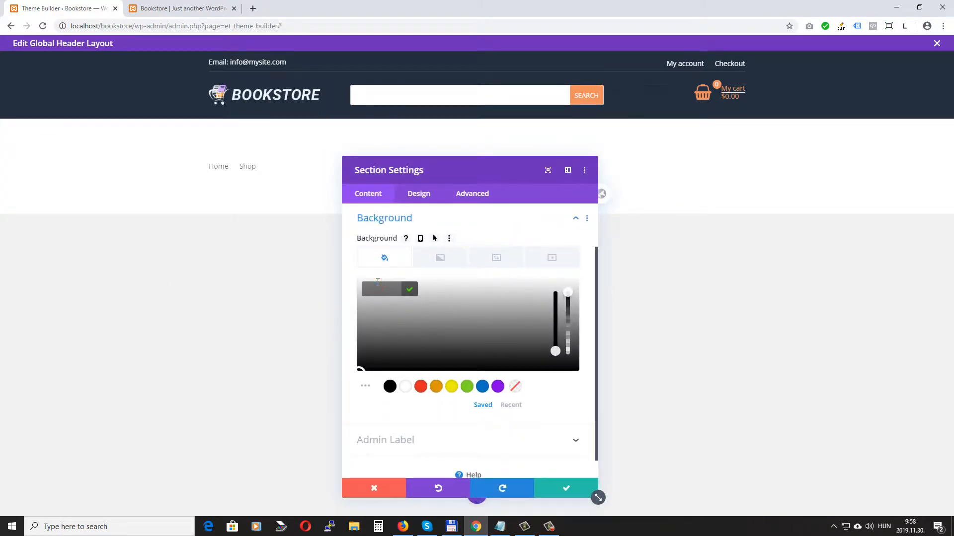
{"action": "type", "text": "303d"}
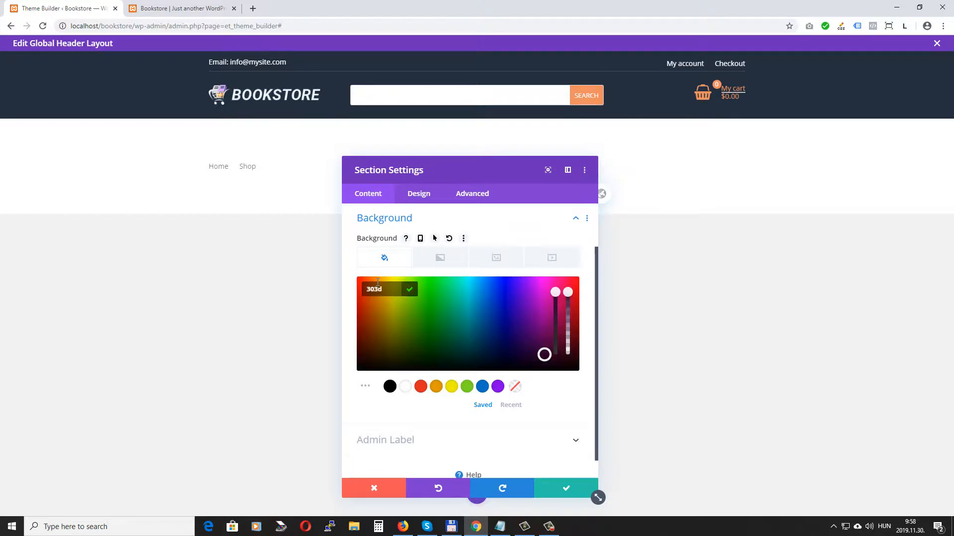
{"action": "type", "text": "4e"}
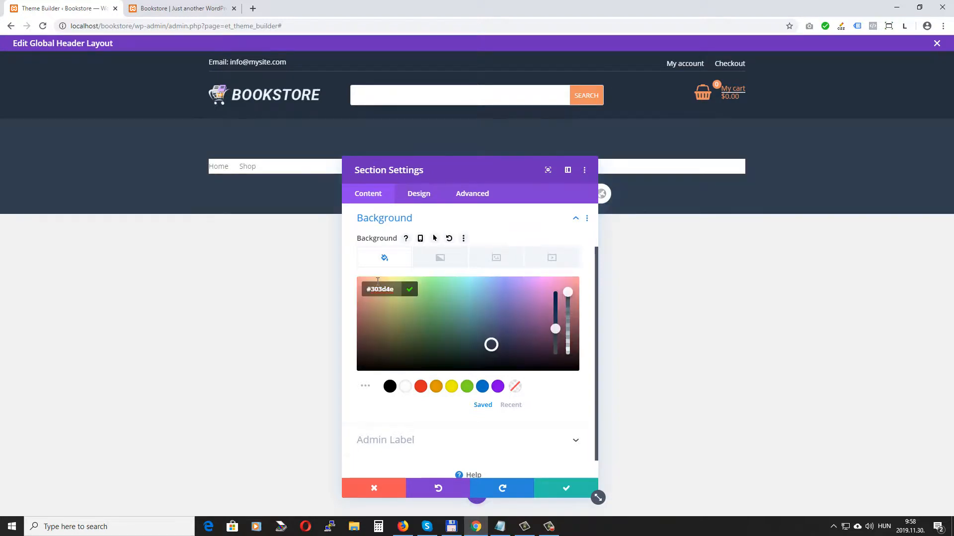
{"action": "left_click", "coordinate": [419, 194]}
{"action": "left_click", "coordinate": [400, 330]}
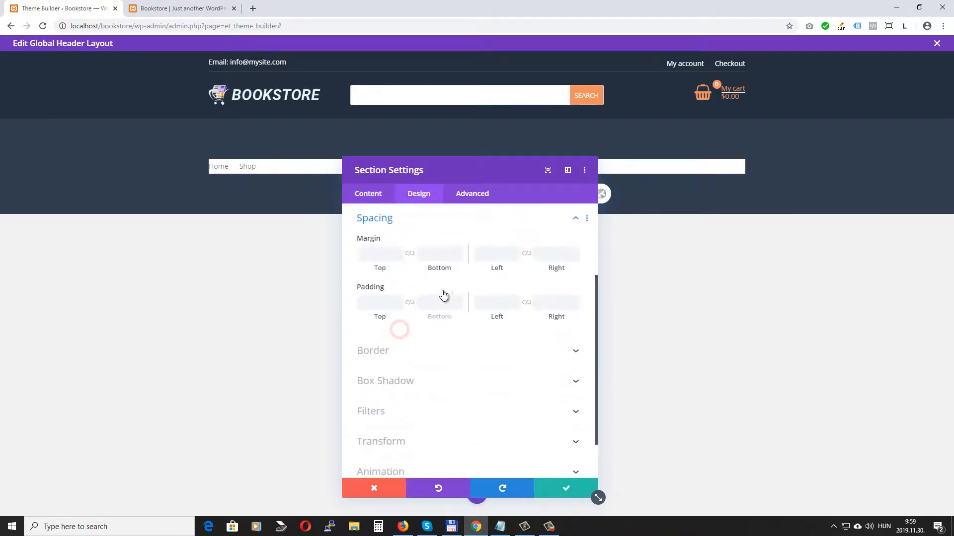
{"action": "left_click", "coordinate": [382, 301]}
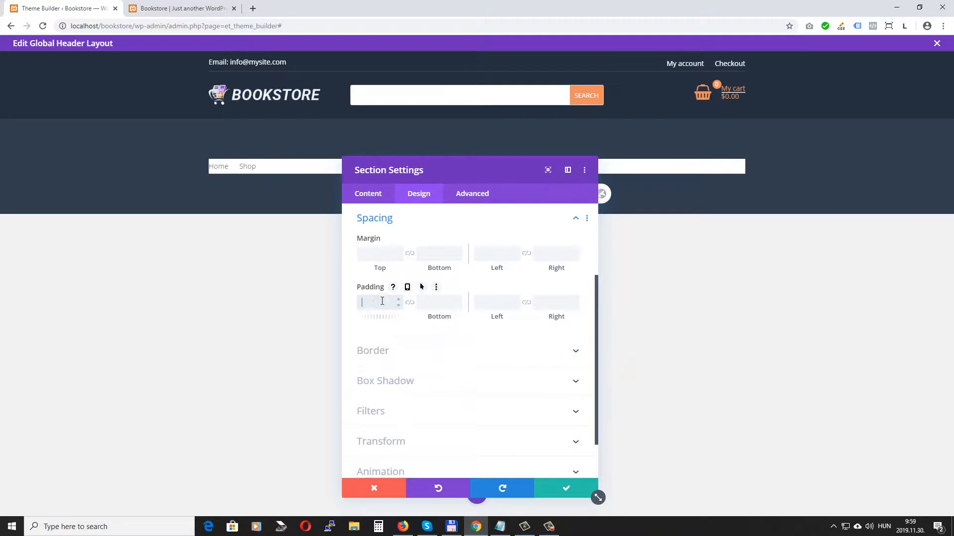
{"action": "left_click", "coordinate": [433, 302]}
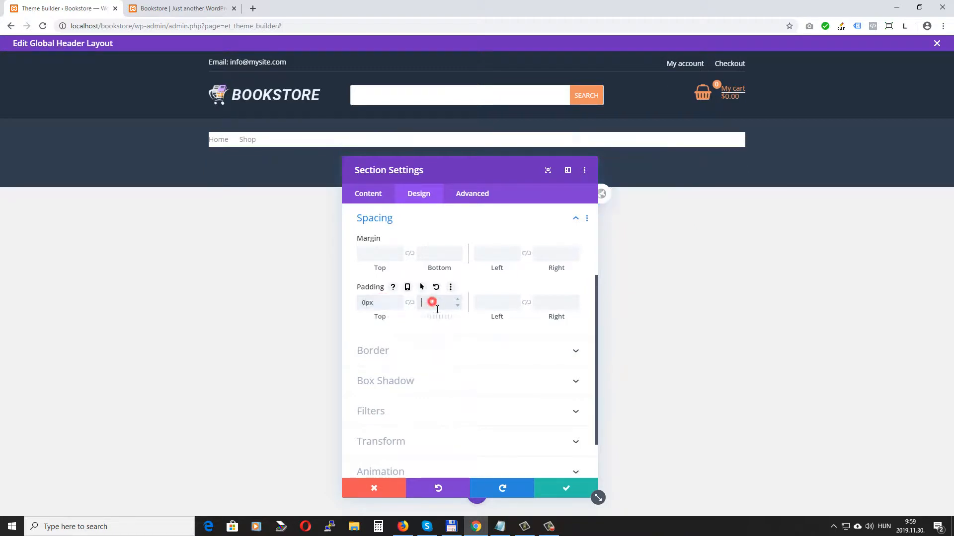
{"action": "type", "text": "0"}
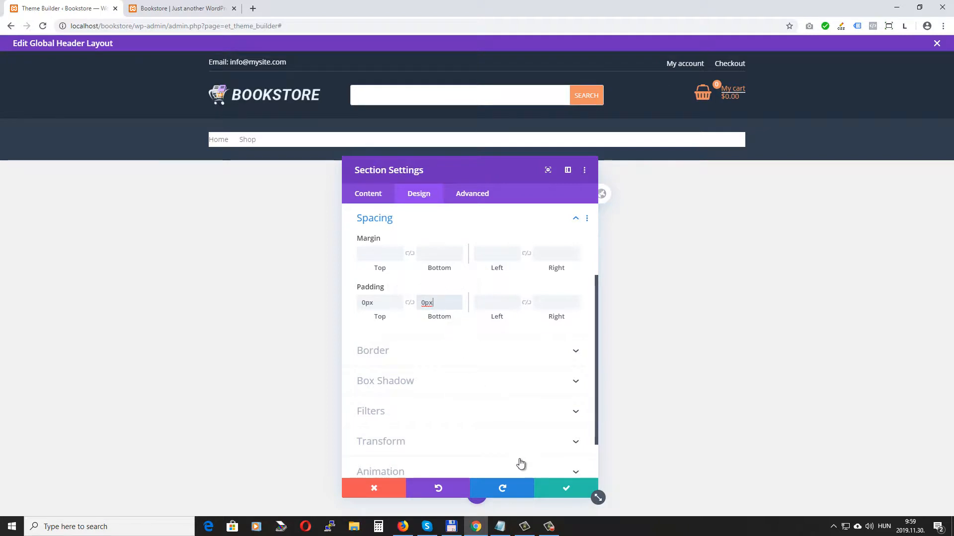
{"action": "left_click", "coordinate": [559, 487]}
{"action": "mouse_move", "coordinate": [294, 138]}
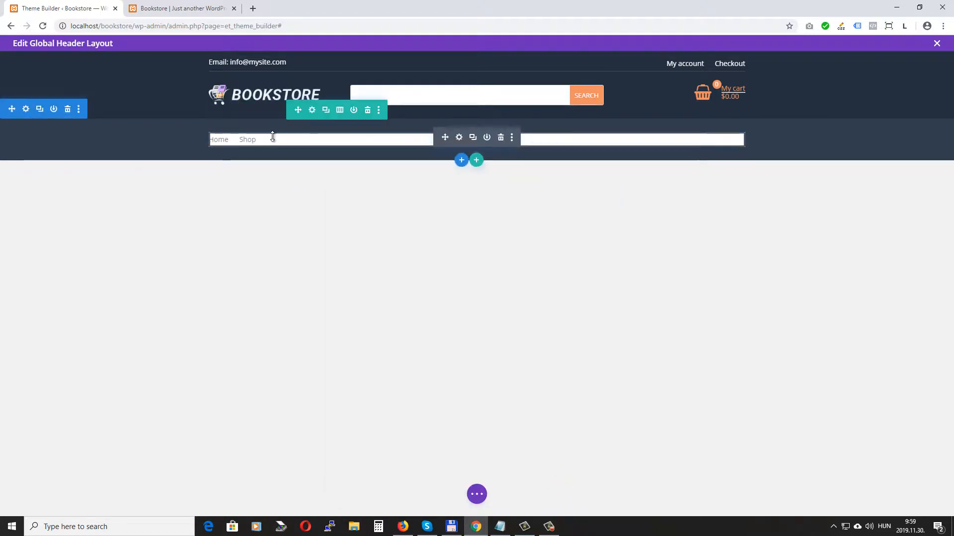
{"action": "left_click", "coordinate": [312, 110]}
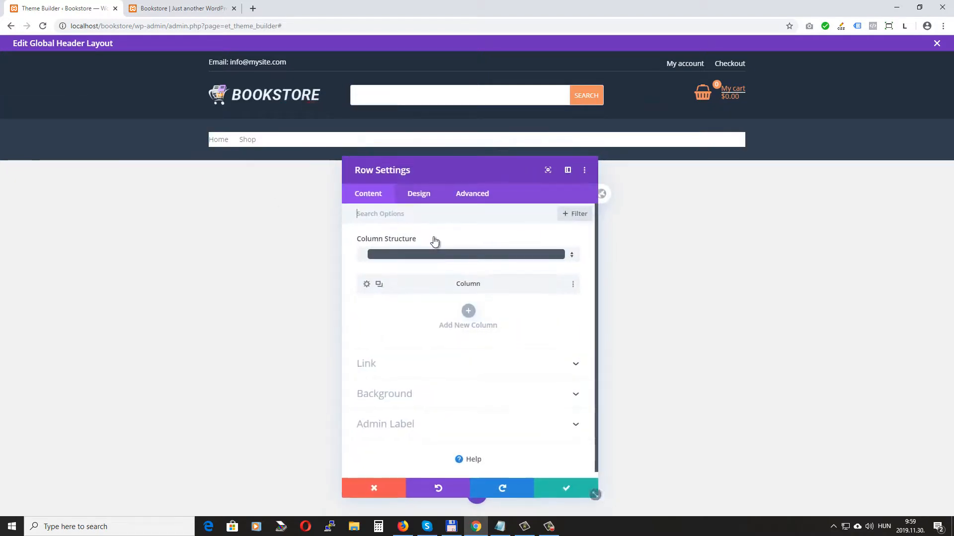
Step: Enter 12px for the menu row's Padding Top and Bottom and save the row settings
{"action": "left_click", "coordinate": [419, 193]}
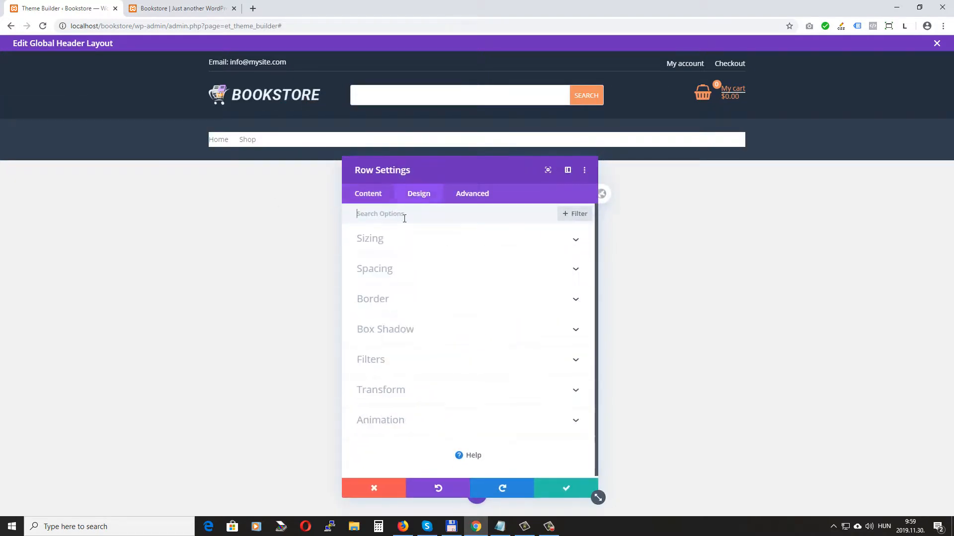
{"action": "left_click", "coordinate": [393, 271]}
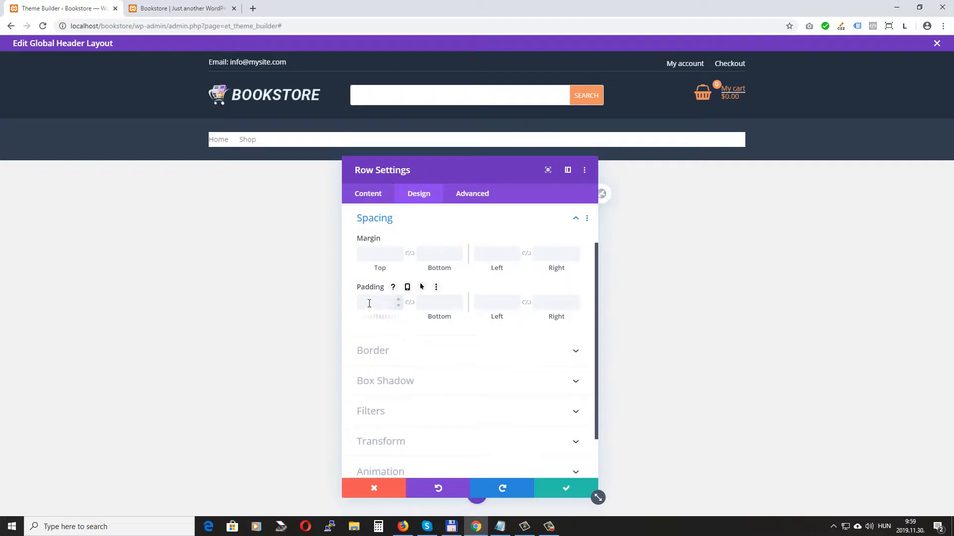
{"action": "left_click", "coordinate": [369, 303]}
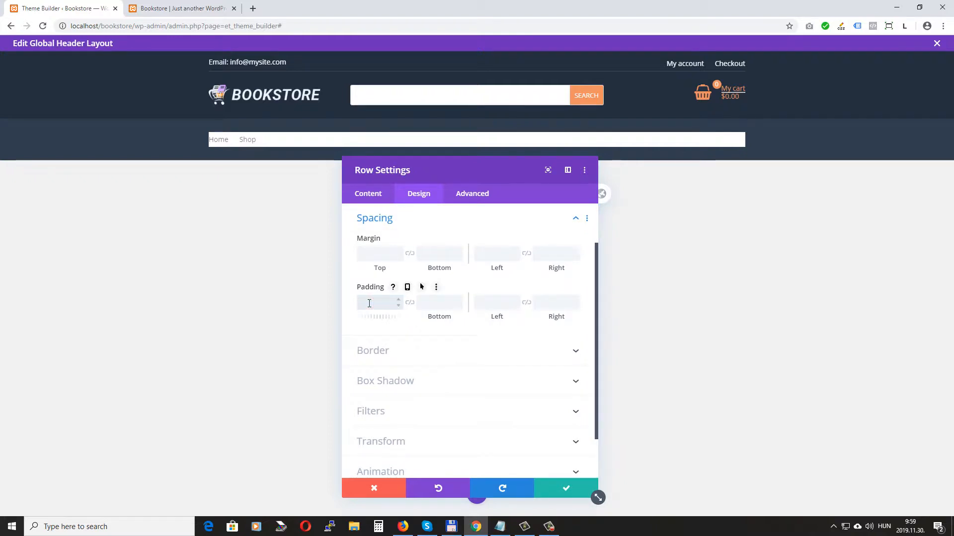
{"action": "type", "text": "12"}
{"action": "left_click", "coordinate": [430, 302]}
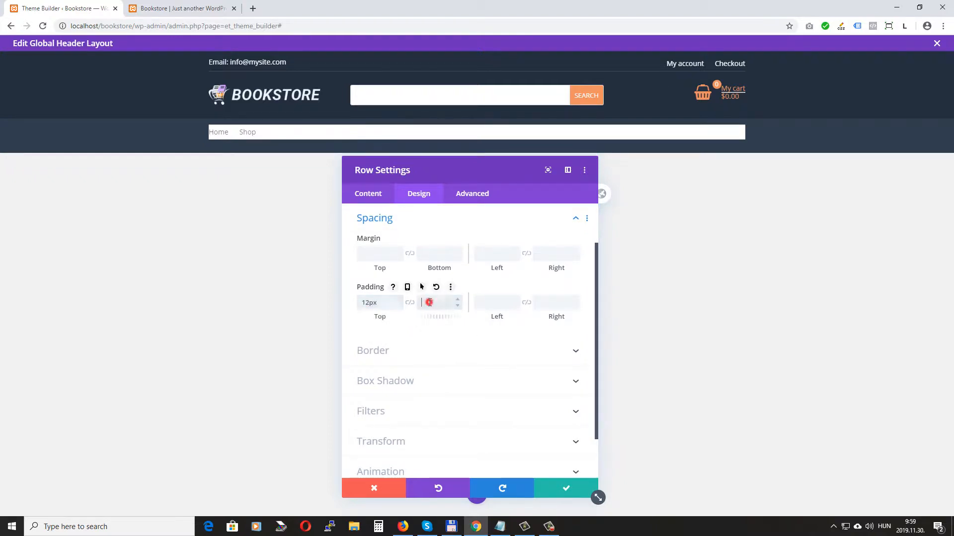
{"action": "type", "text": "12"}
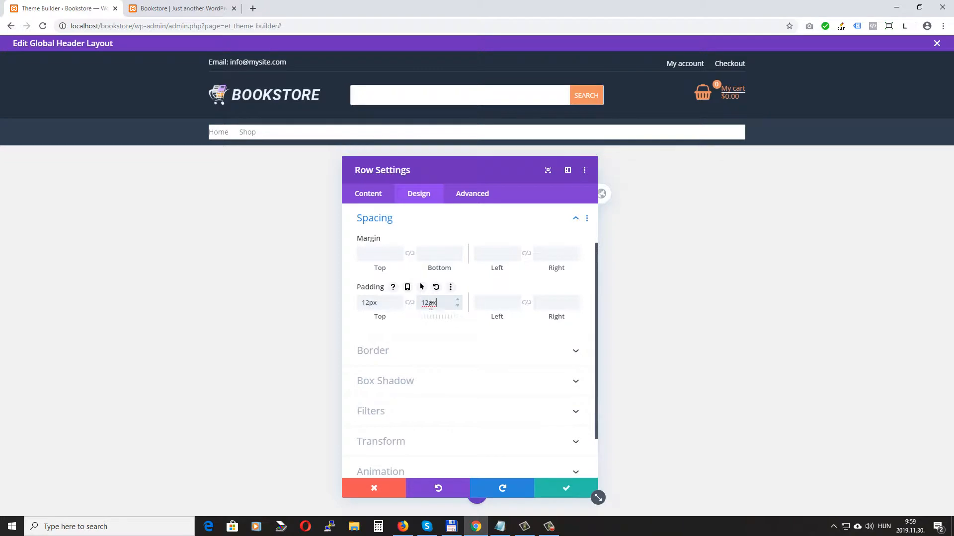
{"action": "left_click", "coordinate": [562, 488]}
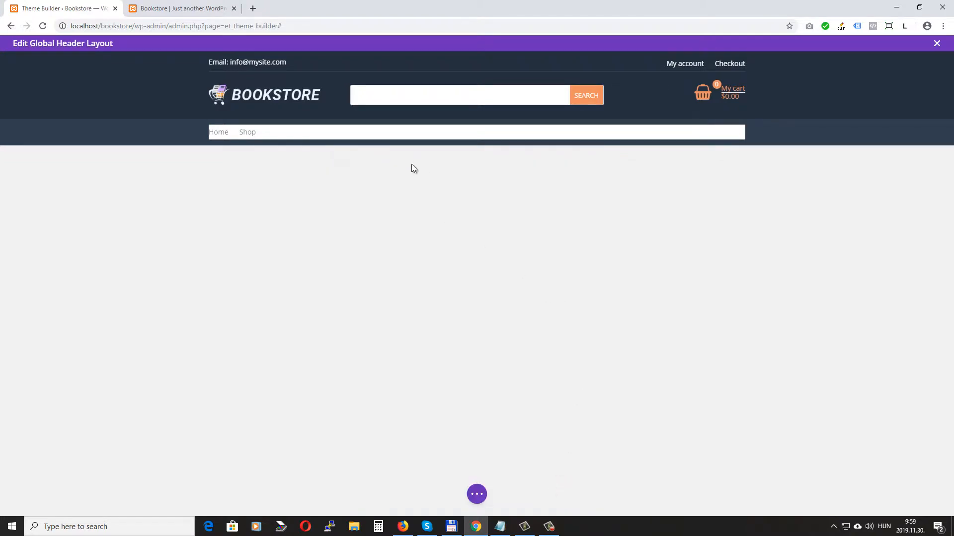
{"action": "mouse_move", "coordinate": [404, 138]}
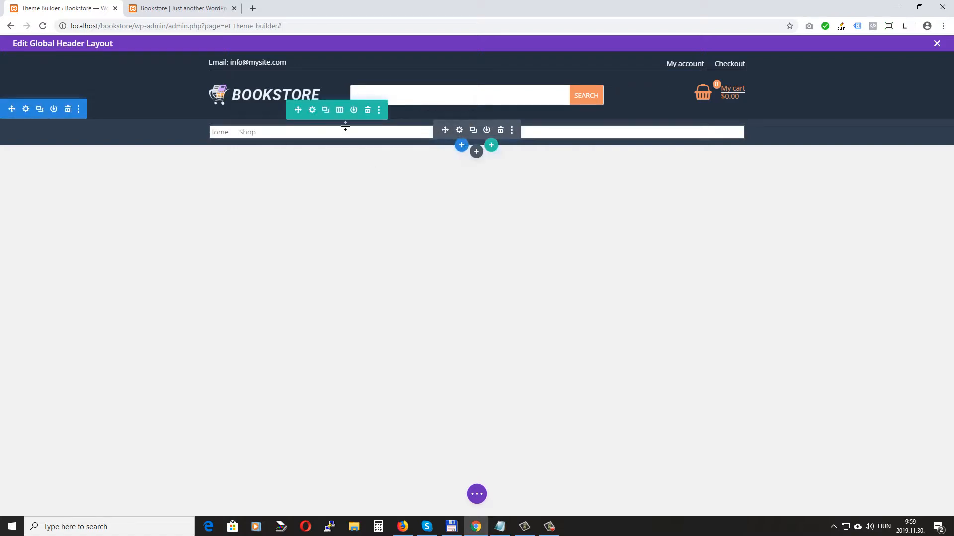
Step: Remove the white background colour from the Main Menu module
{"action": "left_click", "coordinate": [459, 132]}
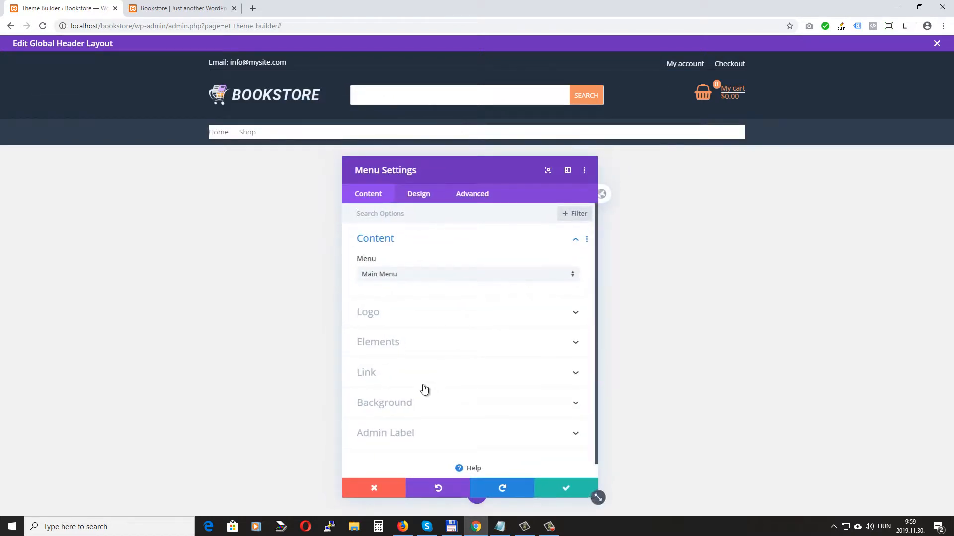
{"action": "left_click", "coordinate": [413, 402]}
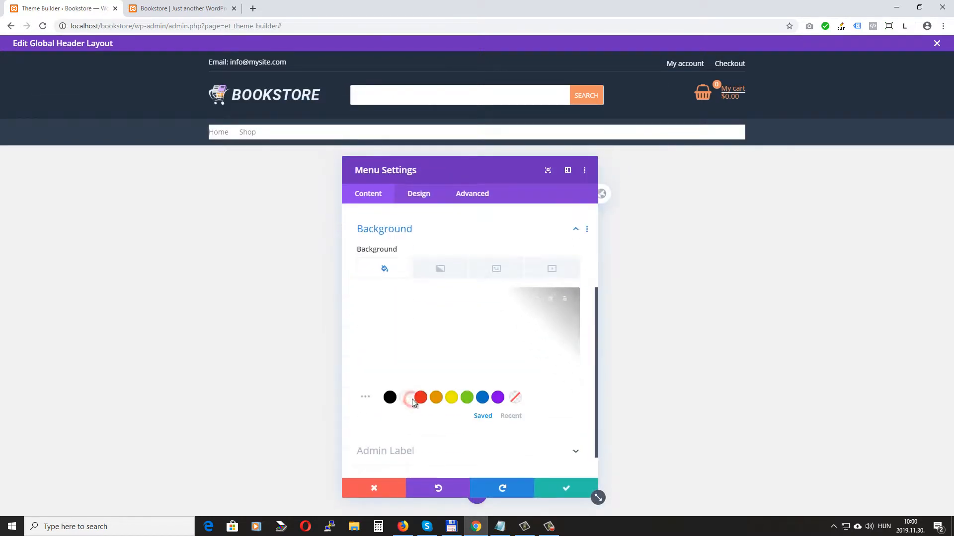
{"action": "left_click", "coordinate": [565, 292]}
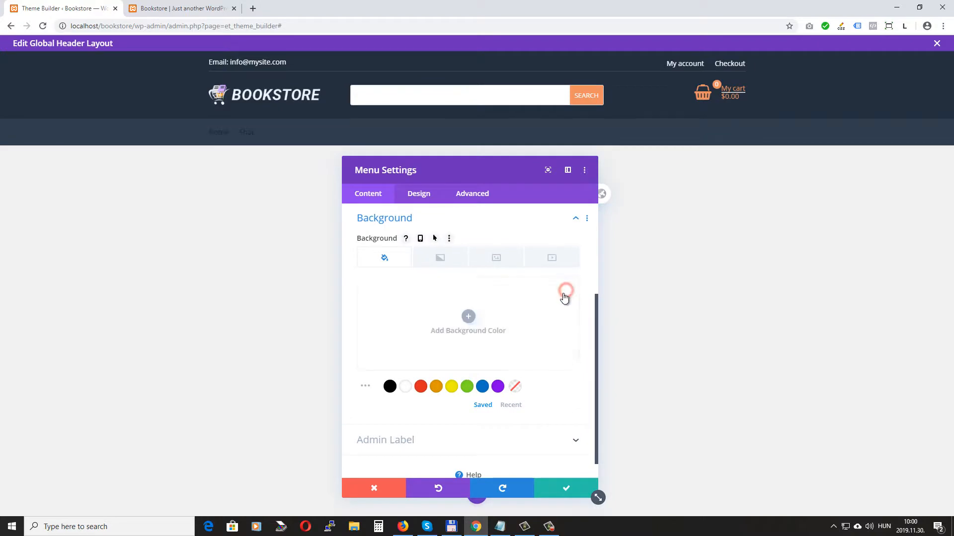
Step: Set the menu text to white, uppercase and Semi Bold, then save the menu settings
{"action": "left_click", "coordinate": [420, 194]}
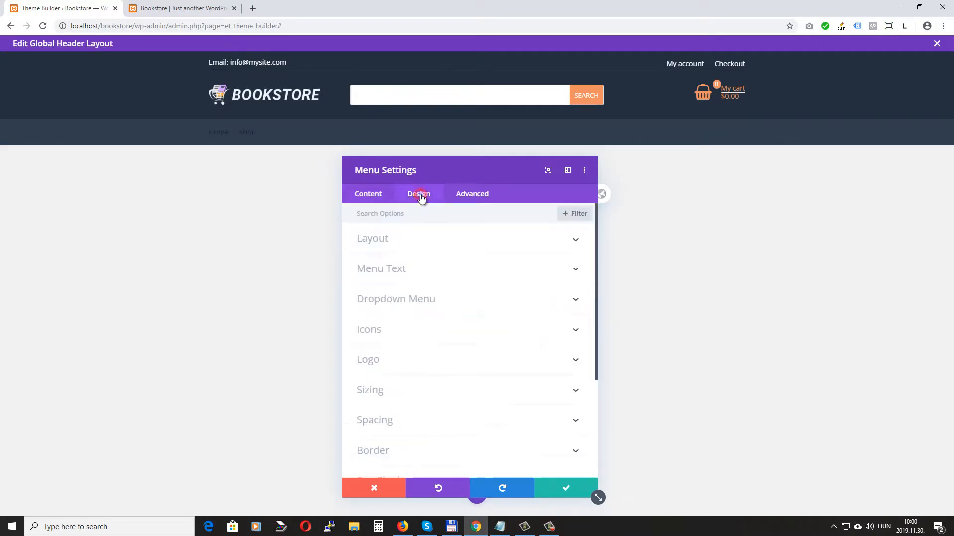
{"action": "left_click", "coordinate": [427, 271]}
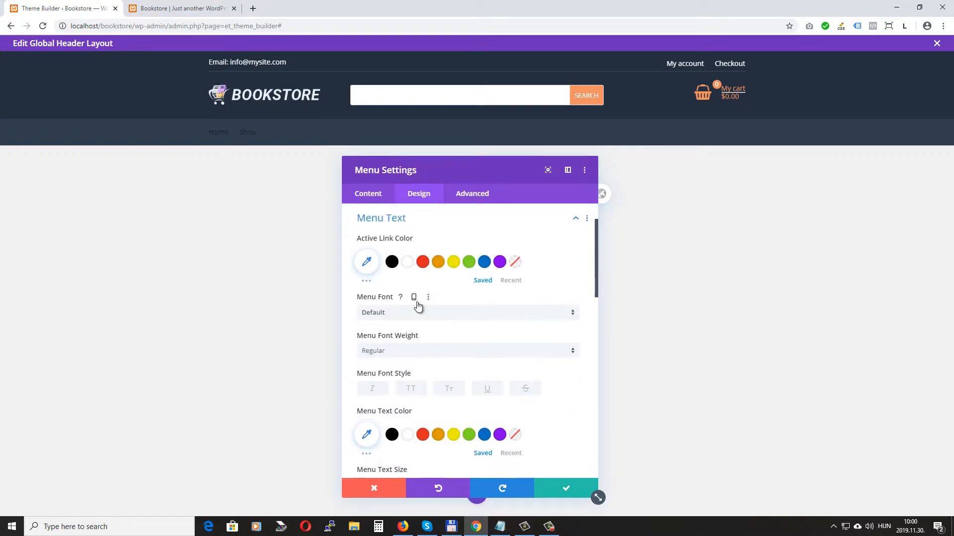
{"action": "scroll", "coordinate": [418, 305], "scroll_direction": "down", "scroll_amount": 1}
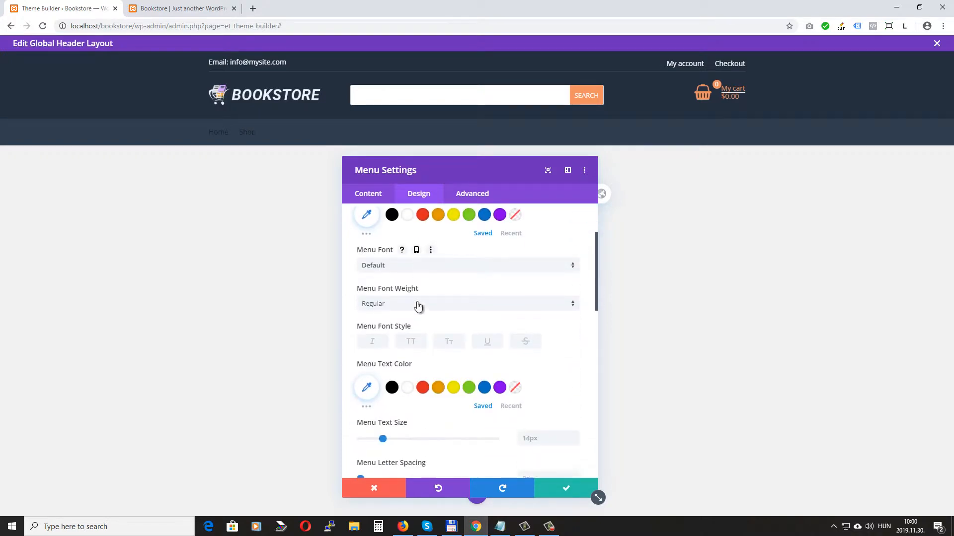
{"action": "left_click", "coordinate": [409, 386]}
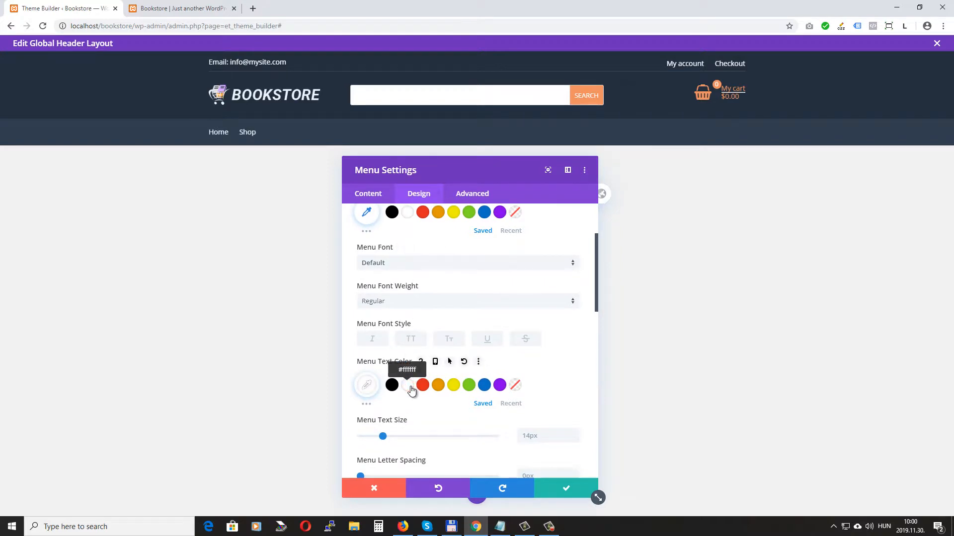
{"action": "left_click", "coordinate": [411, 340]}
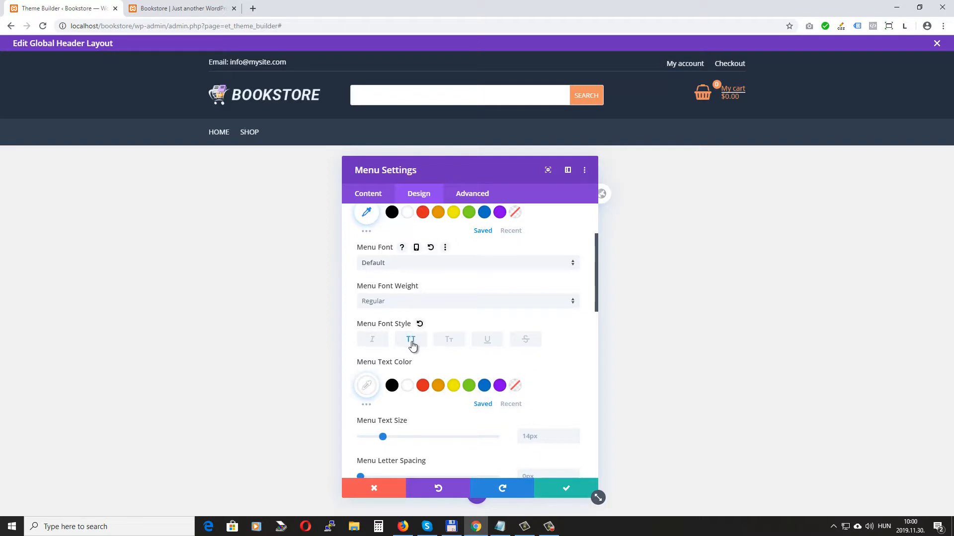
{"action": "left_click", "coordinate": [394, 302]}
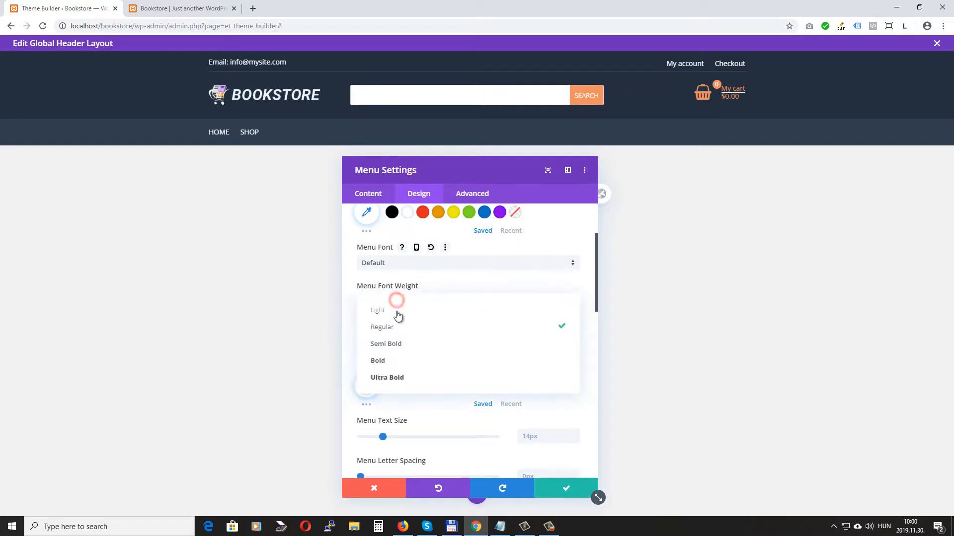
{"action": "left_click", "coordinate": [396, 341]}
{"action": "scroll", "coordinate": [553, 299], "scroll_direction": "down", "scroll_amount": 2}
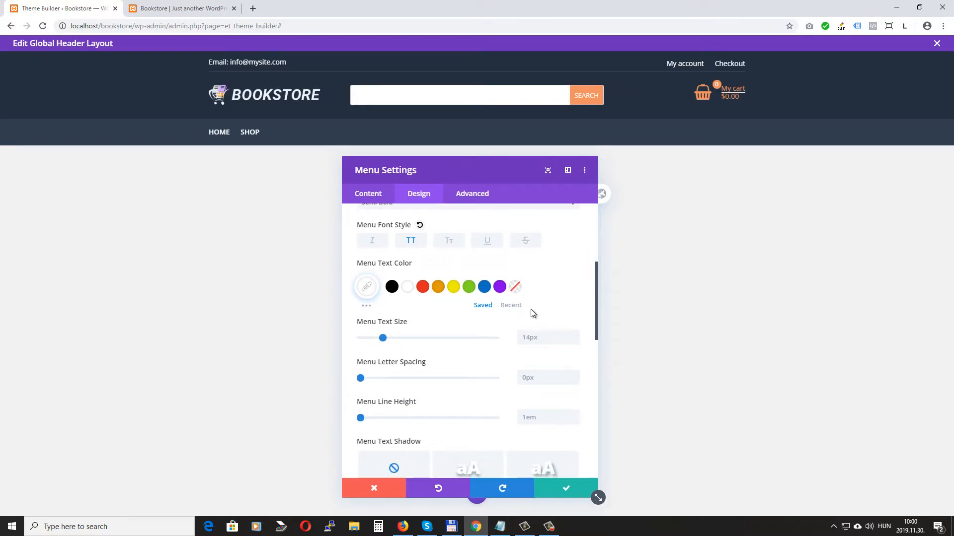
{"action": "scroll", "coordinate": [533, 313], "scroll_direction": "down", "scroll_amount": 2}
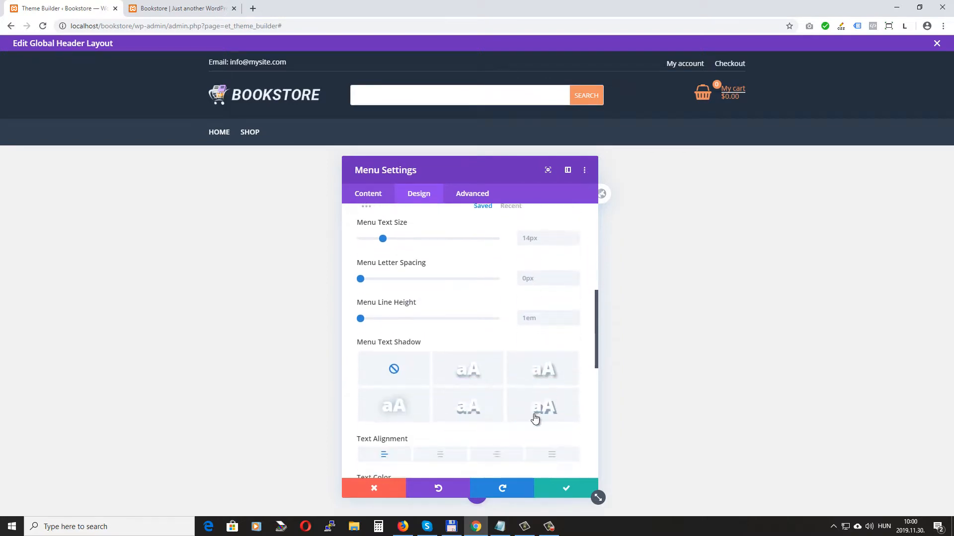
{"action": "left_click", "coordinate": [566, 489]}
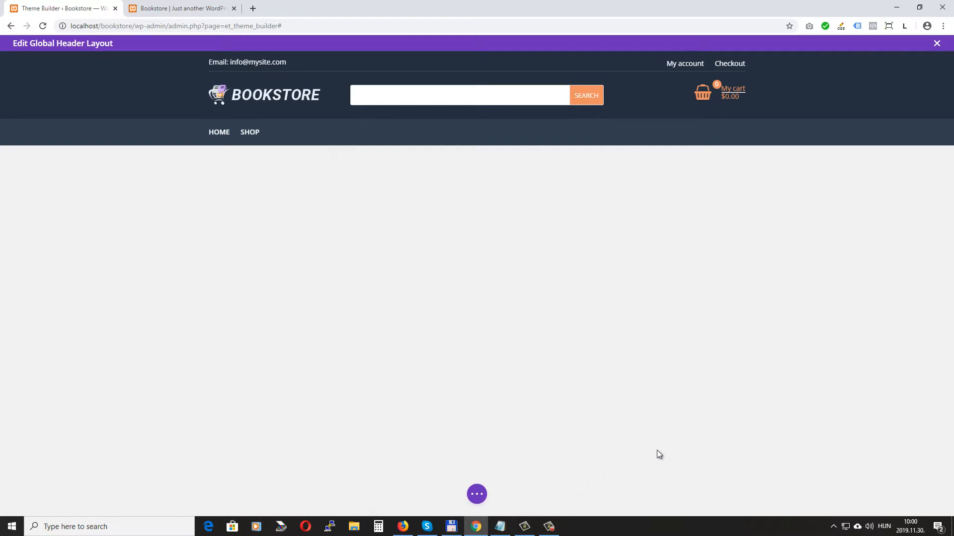
Step: Reload the Bookstore storefront to confirm the white uppercase HOME/SHOP menu, then return to the Theme Builder overview
{"action": "left_click", "coordinate": [189, 8]}
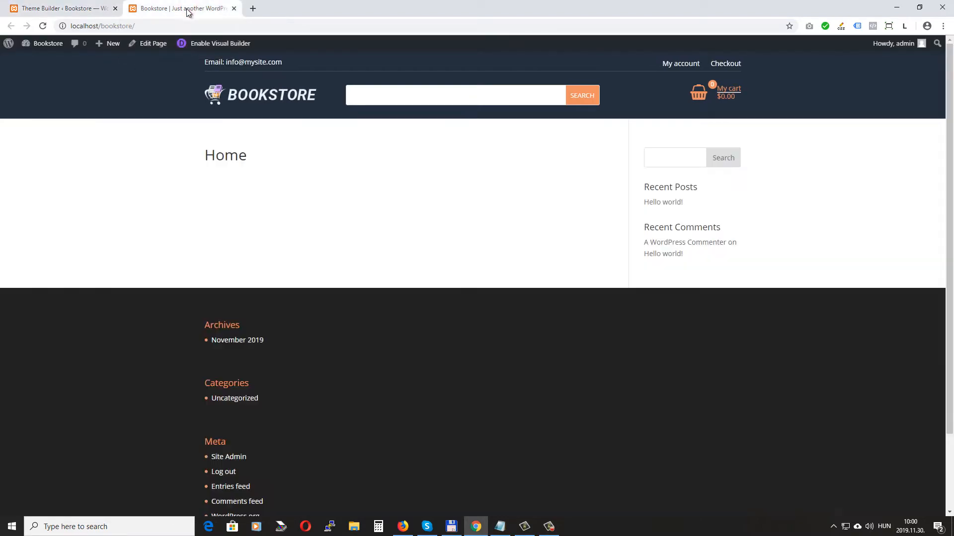
{"action": "left_click", "coordinate": [42, 26]}
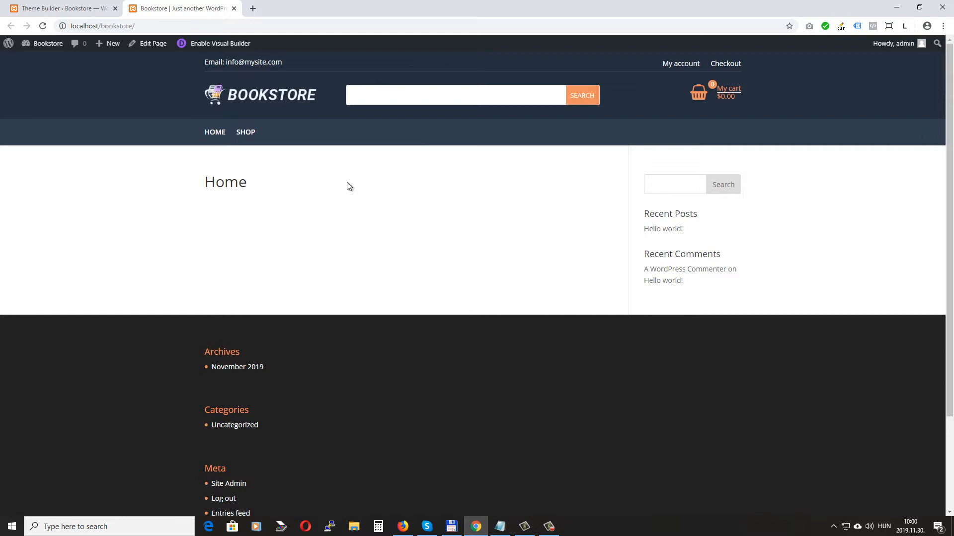
{"action": "left_click", "coordinate": [99, 3]}
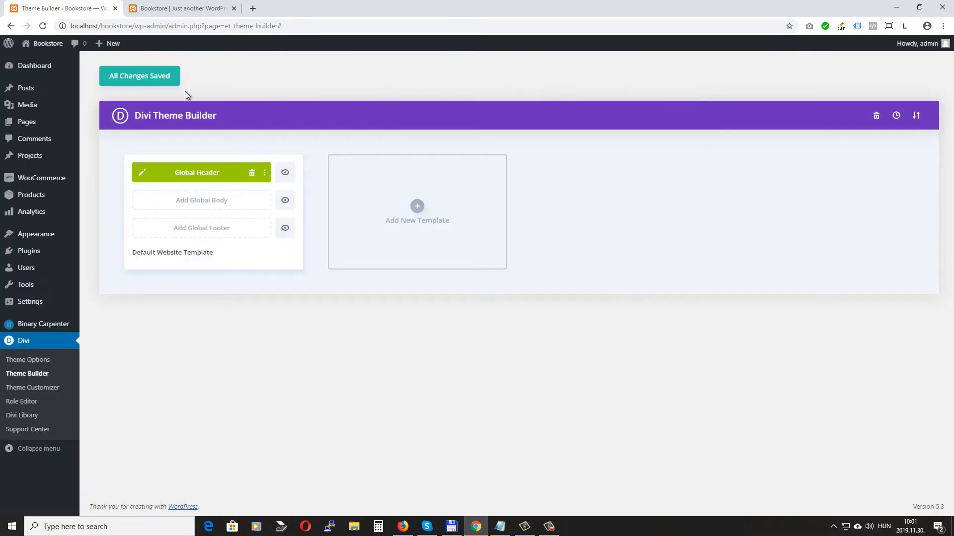
{"action": "left_click", "coordinate": [180, 10]}
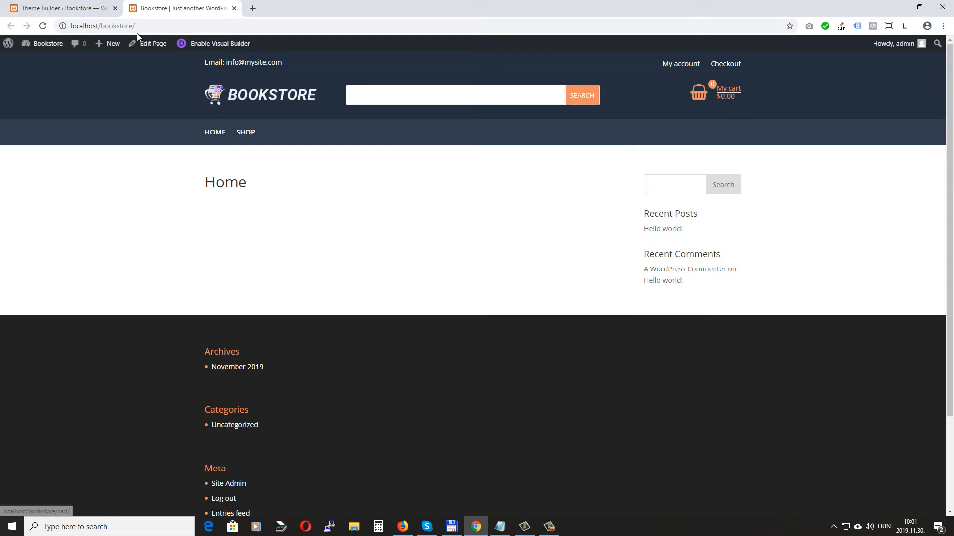
{"action": "left_click", "coordinate": [43, 7]}
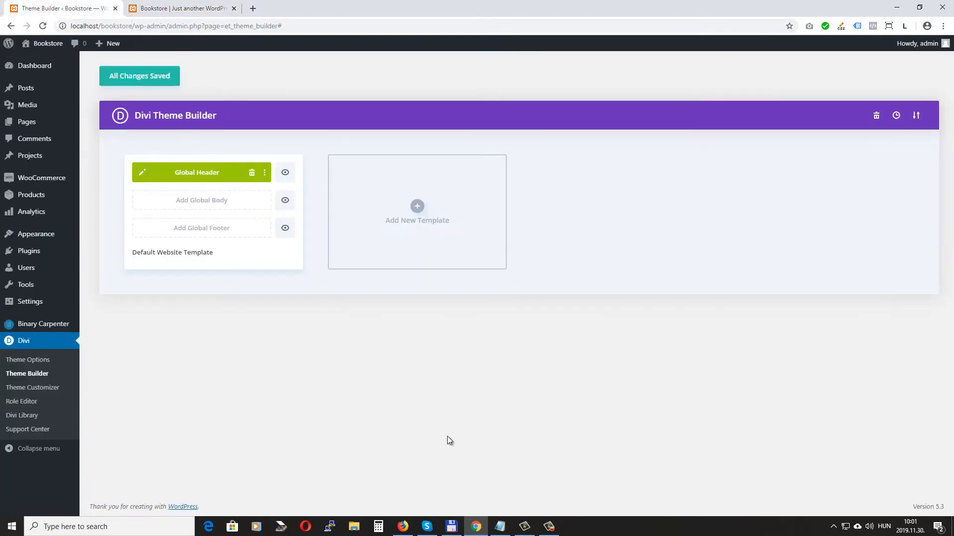
Step: Go to Divi Theme Options and scroll down to the empty Custom CSS box
{"action": "left_click", "coordinate": [31, 361]}
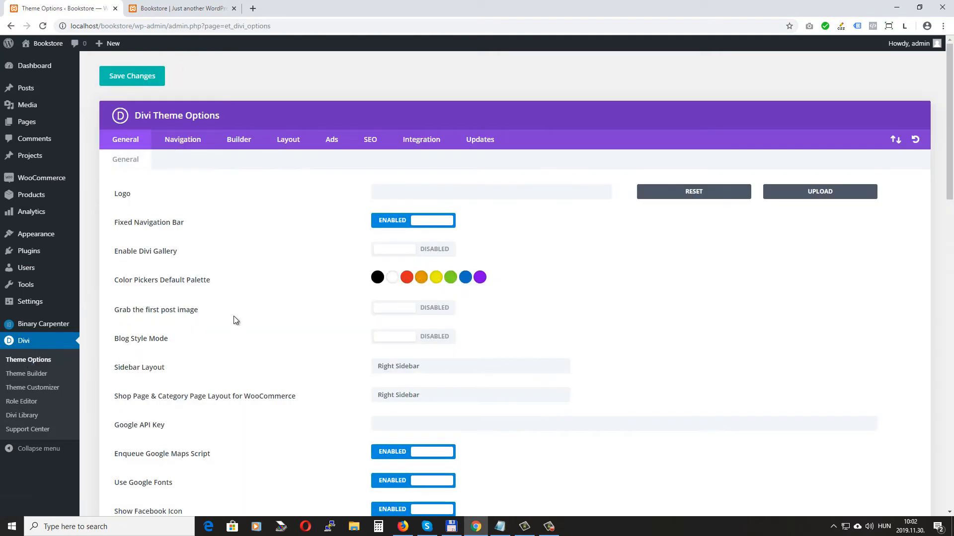
{"action": "scroll", "coordinate": [264, 243], "scroll_direction": "down", "scroll_amount": 12}
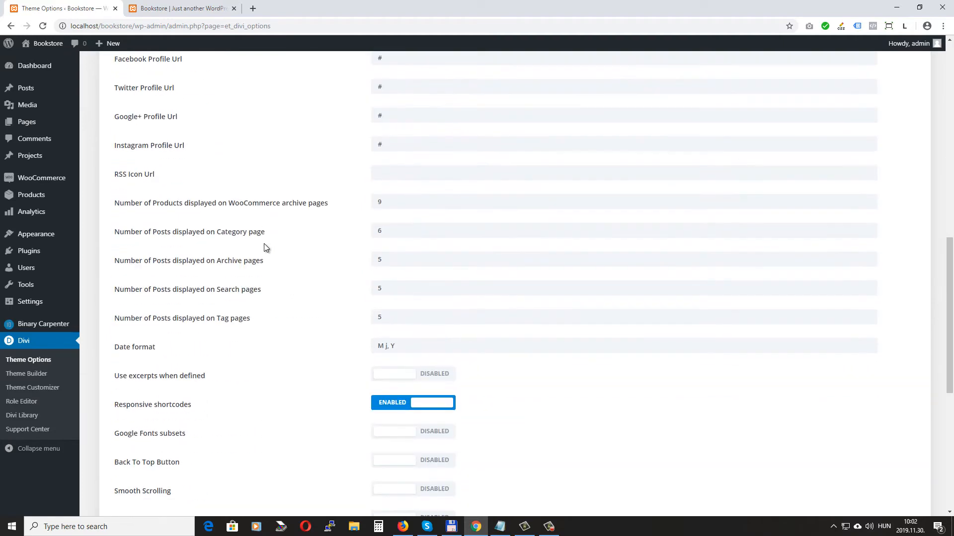
{"action": "scroll", "coordinate": [265, 244], "scroll_direction": "down", "scroll_amount": 7}
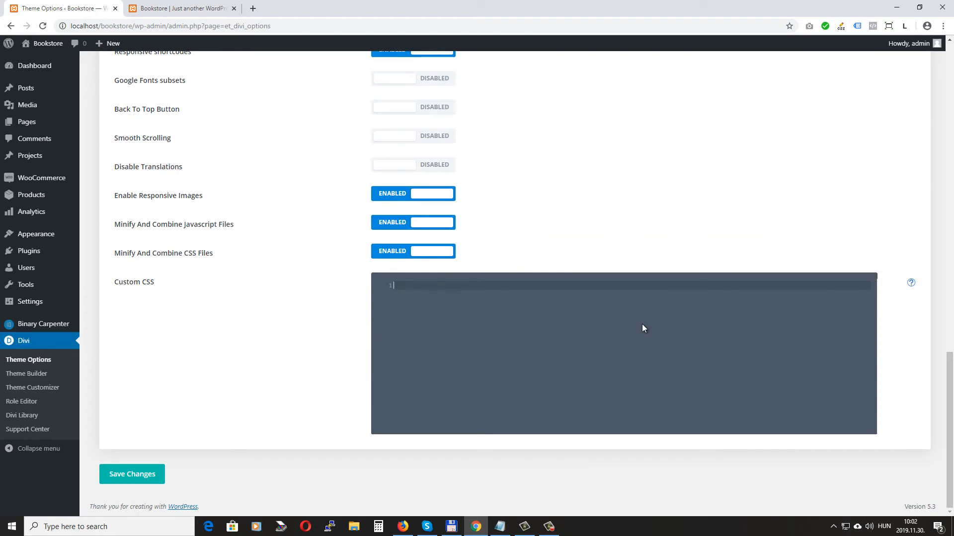
Step: Paste the cart CSS (0.5px faint divider, white text) into Custom CSS, save, and reload the storefront
{"action": "type", "text": ".bc-mnc .bc-mnc__cart-link--container.bc-mnc__cart-link-layout-04 .bc-menu-cart-hr {     margin-top: 5px;     margin-bottom: 5px;     border: 0.5px solid rgba(255,255,255,0.15); }  .bc-mnc .bc-mnc__cart-link--container.bc-mnc__cart-link-layout-04 .bc-menu-cart-text-container {     color: #ffffff; }"}
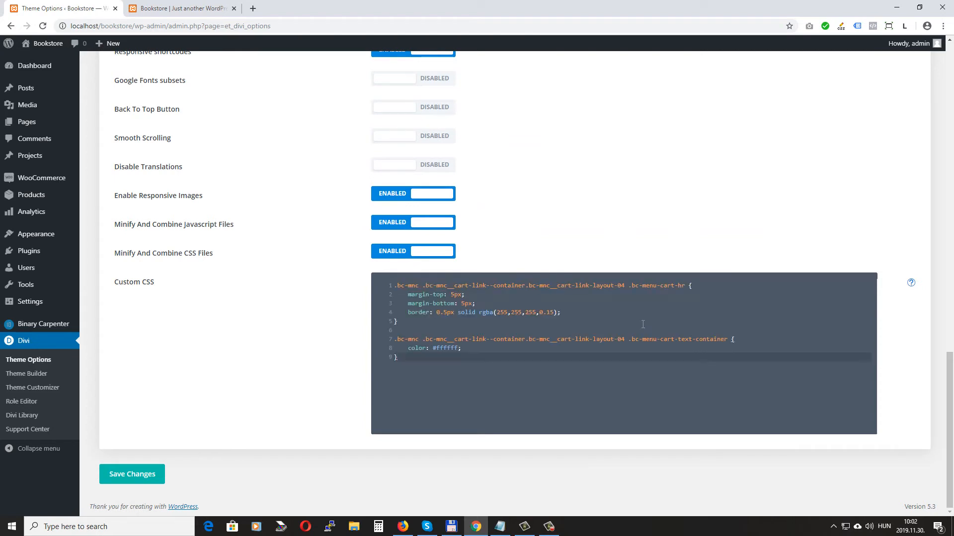
{"action": "left_click", "coordinate": [140, 478]}
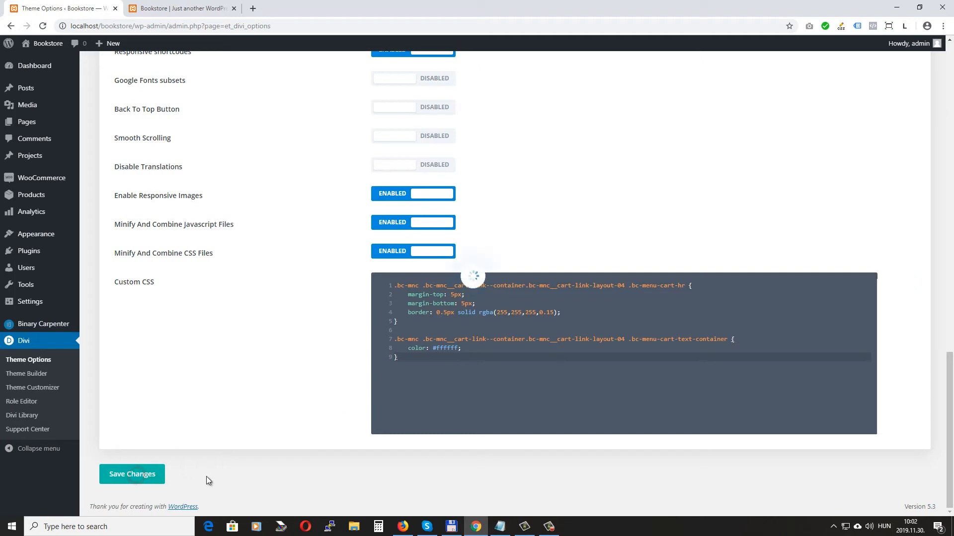
{"action": "left_click", "coordinate": [183, 9]}
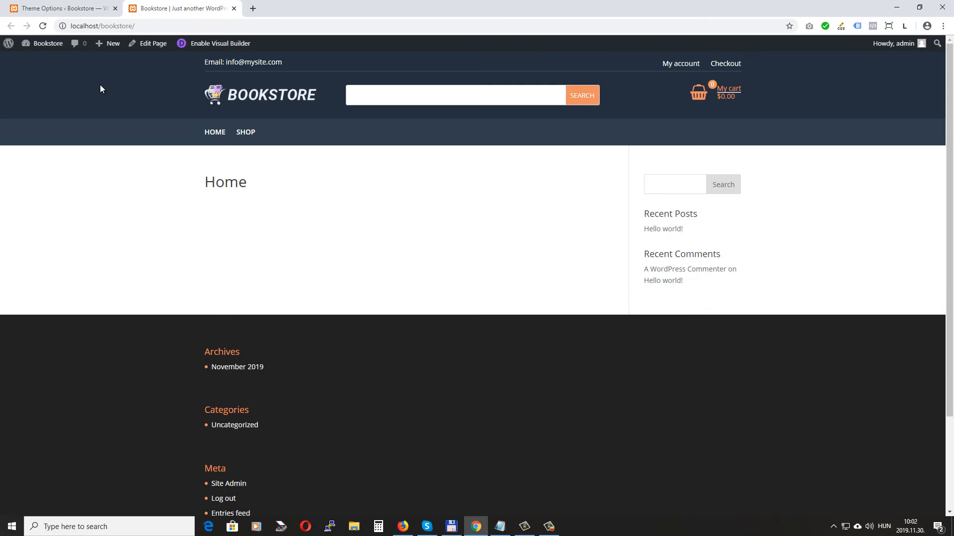
{"action": "left_click", "coordinate": [43, 26]}
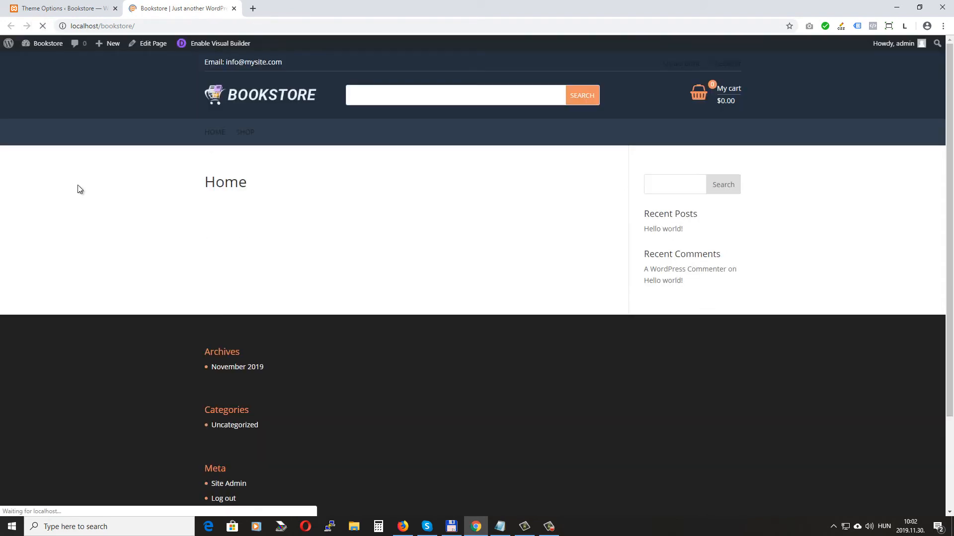
Step: Compare the storefront's white My cart text against the cart colour rule in Custom CSS
{"action": "key", "text": "ctrl+shift+Tab"}
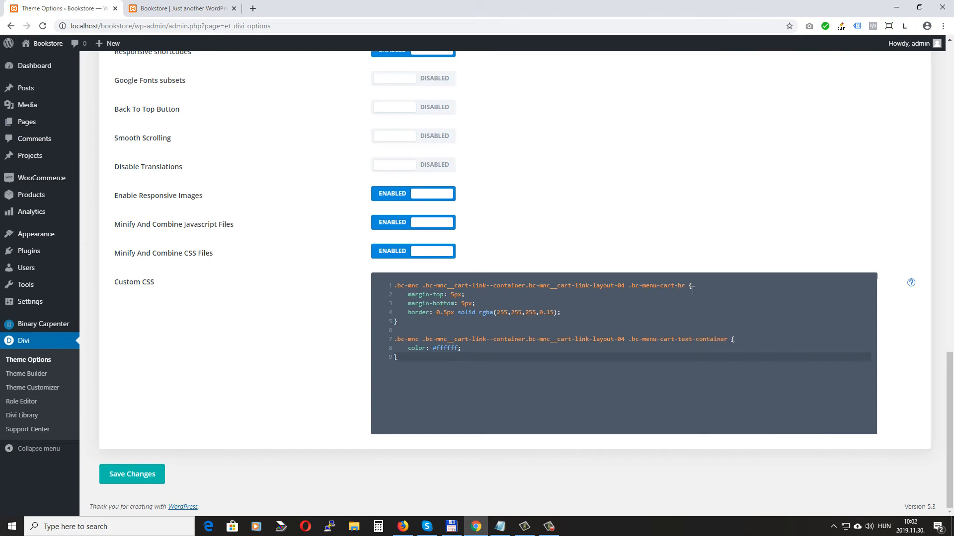
{"action": "left_click", "coordinate": [204, 8]}
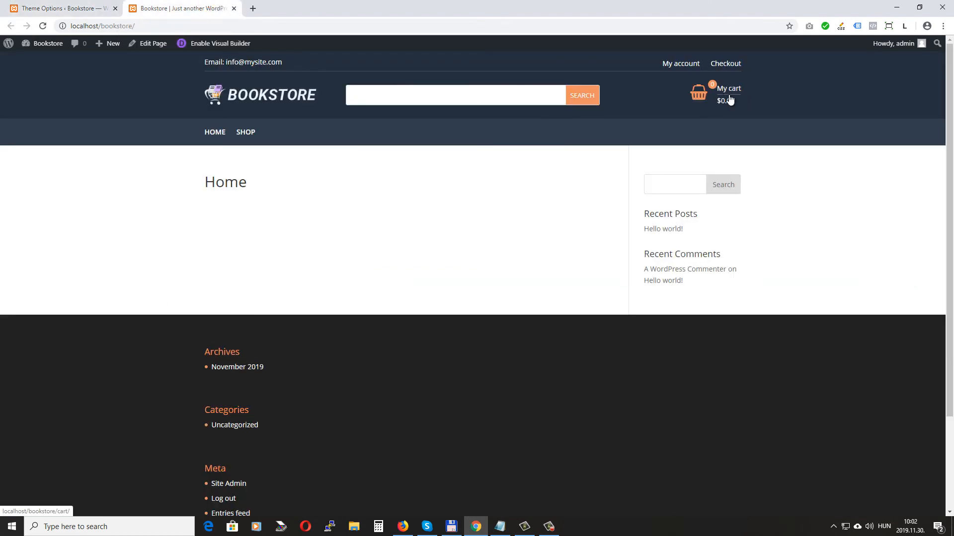
{"action": "left_click", "coordinate": [62, 8]}
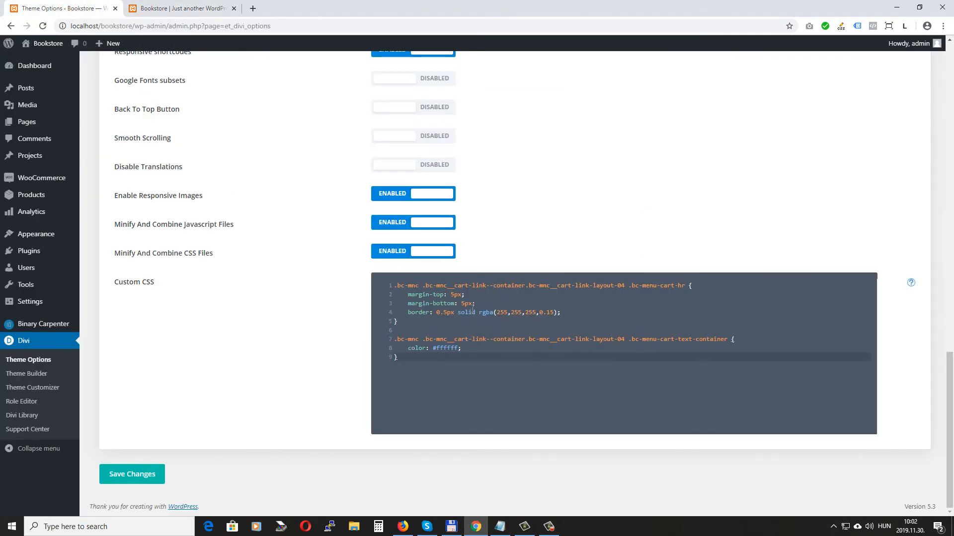
{"action": "left_click", "coordinate": [177, 8]}
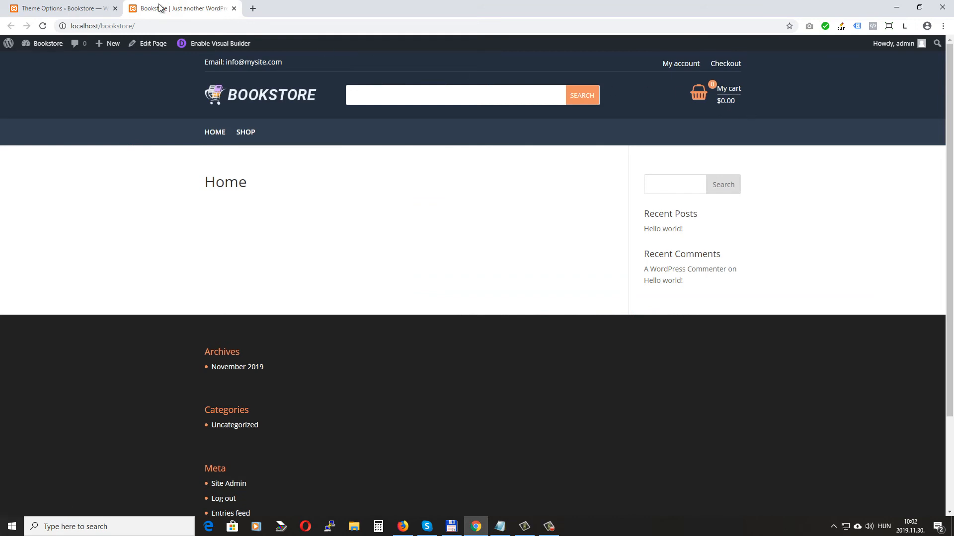
{"action": "left_click", "coordinate": [65, 8]}
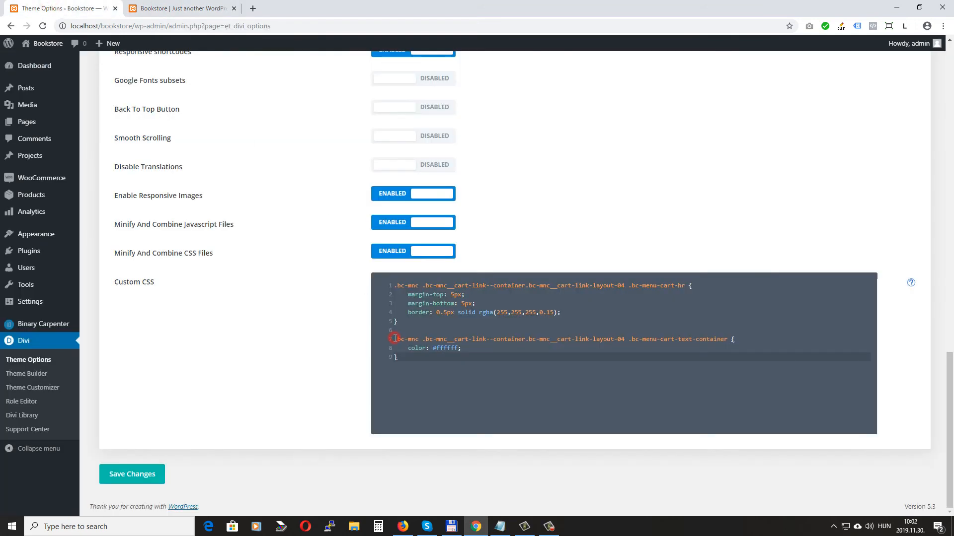
{"action": "left_click_drag", "start_coordinate": [394, 338], "coordinate": [411, 346]}
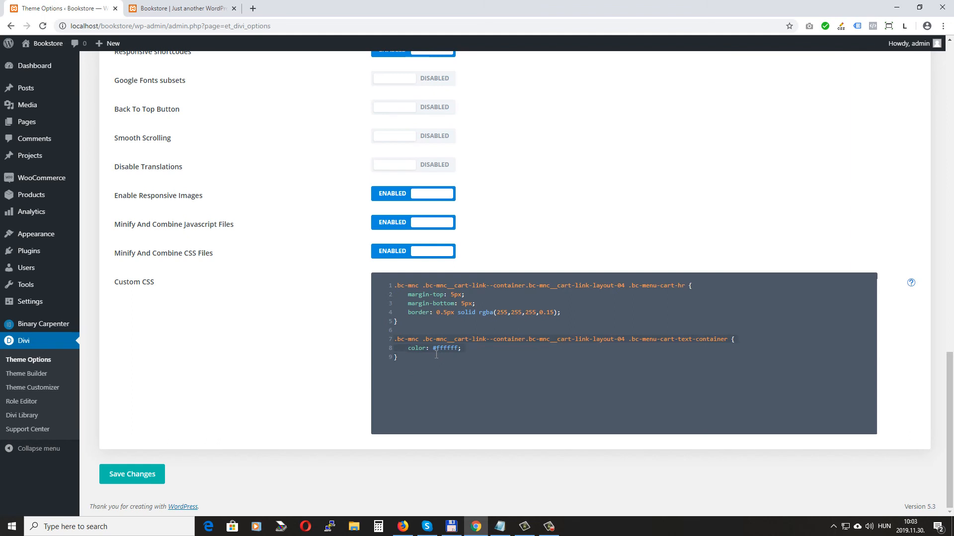
{"action": "left_click", "coordinate": [177, 8]}
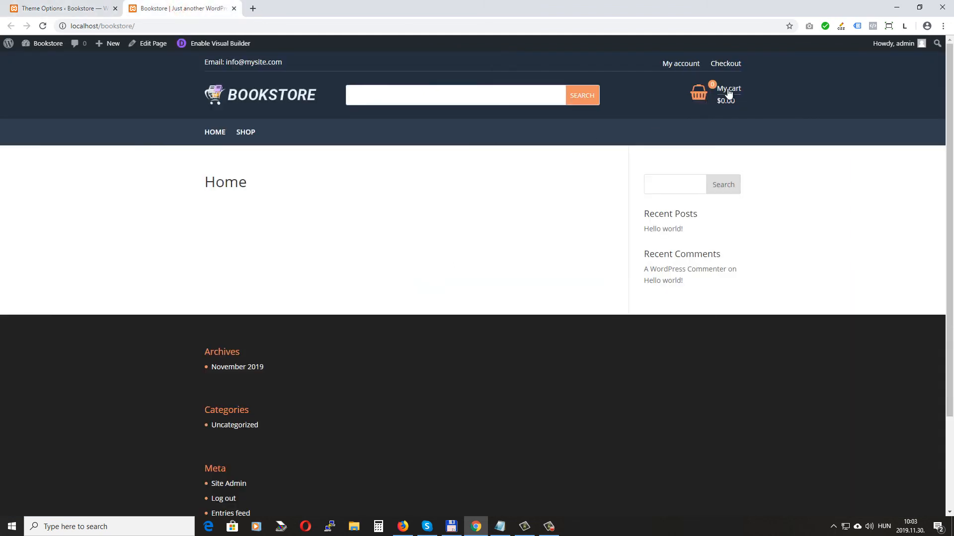